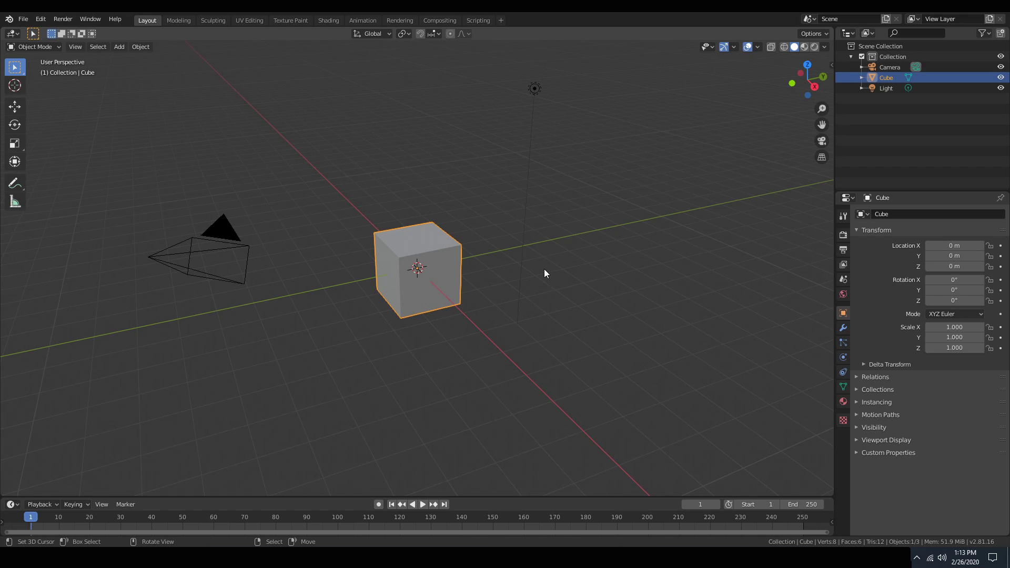
# Scale the cube up 10 times and raise it 10 m along Z
pyautogui.scroll(-5, 538, 258)
pyautogui.moveTo(538, 258); pyautogui.dragTo(575, 255, button='middle')
pyautogui.scroll(2, 569, 258)
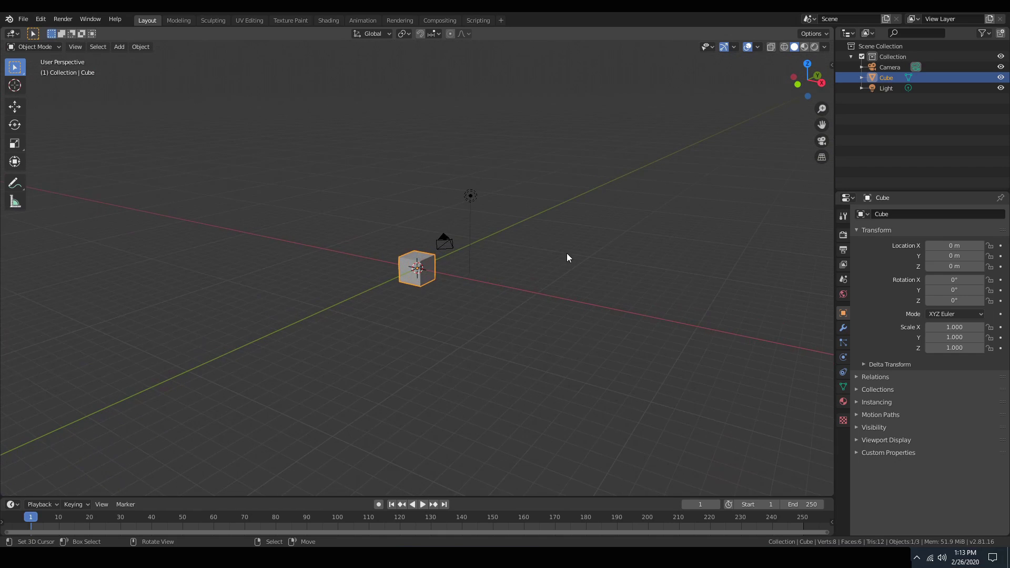
pyautogui.write('s')
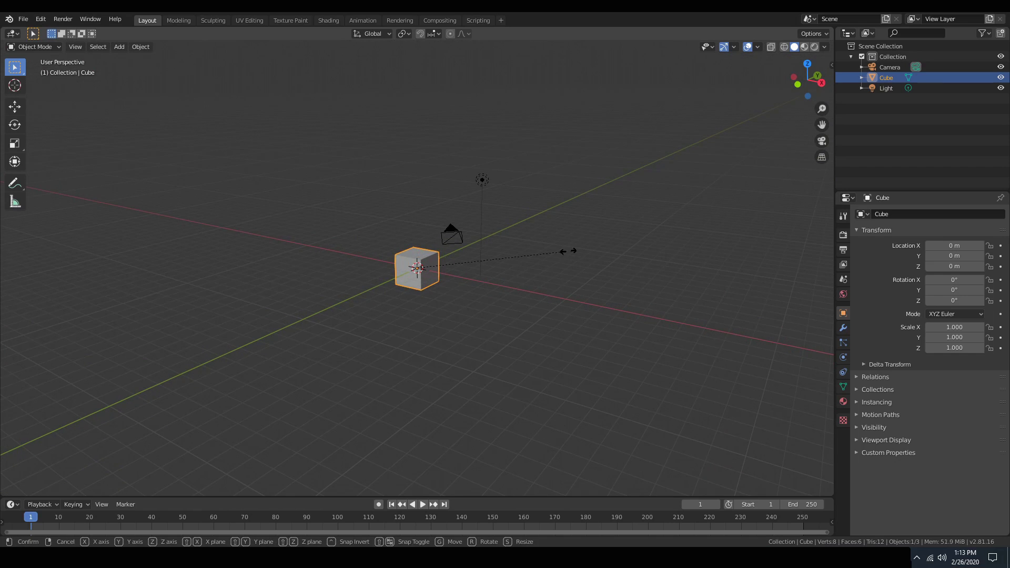
pyautogui.write('10')
pyautogui.press('Return')
pyautogui.press('g')
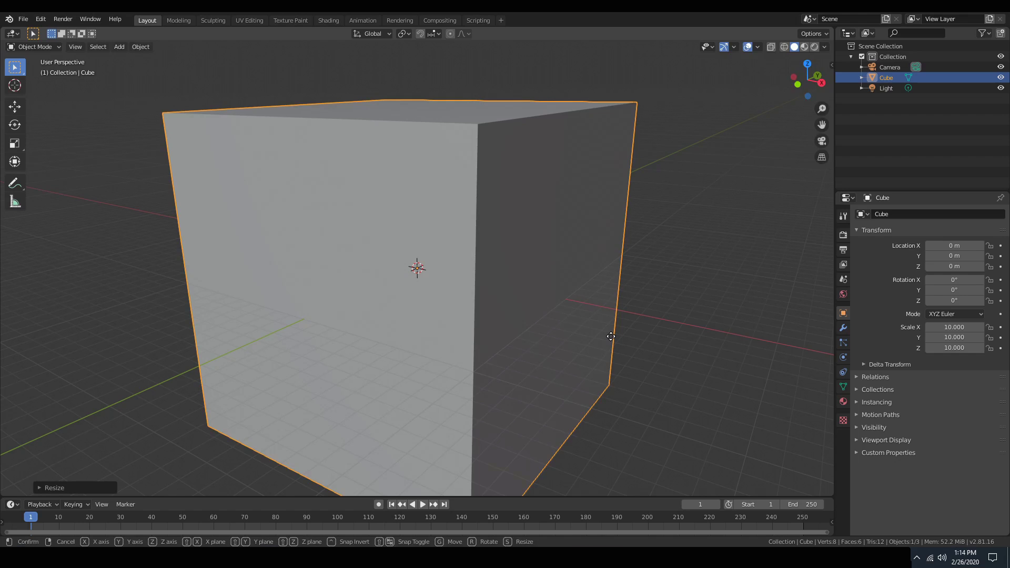
pyautogui.press('z')
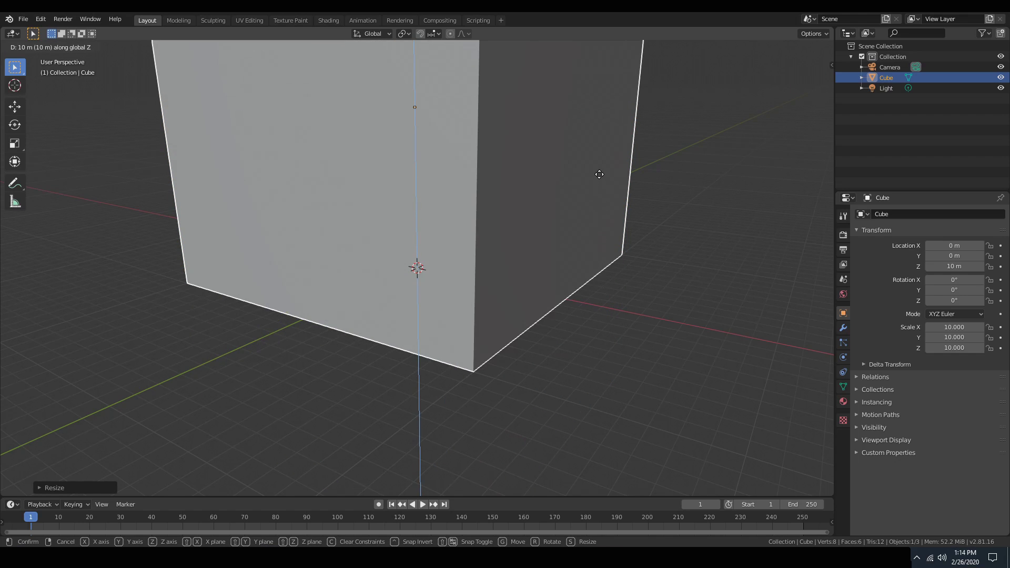
pyautogui.click(599, 171)
# Add a mesh plane and scale it 50 times to form the ground
pyautogui.scroll(-4, 605, 280)
pyautogui.hotkey('shift', 'a')
pyautogui.moveTo(592, 301)
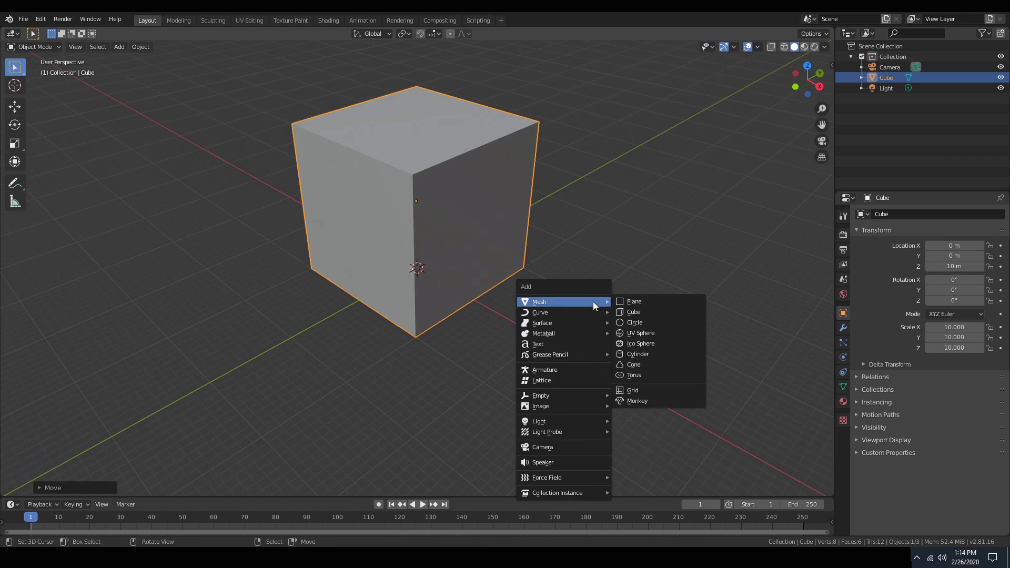
pyautogui.click(627, 301)
pyautogui.write('s')
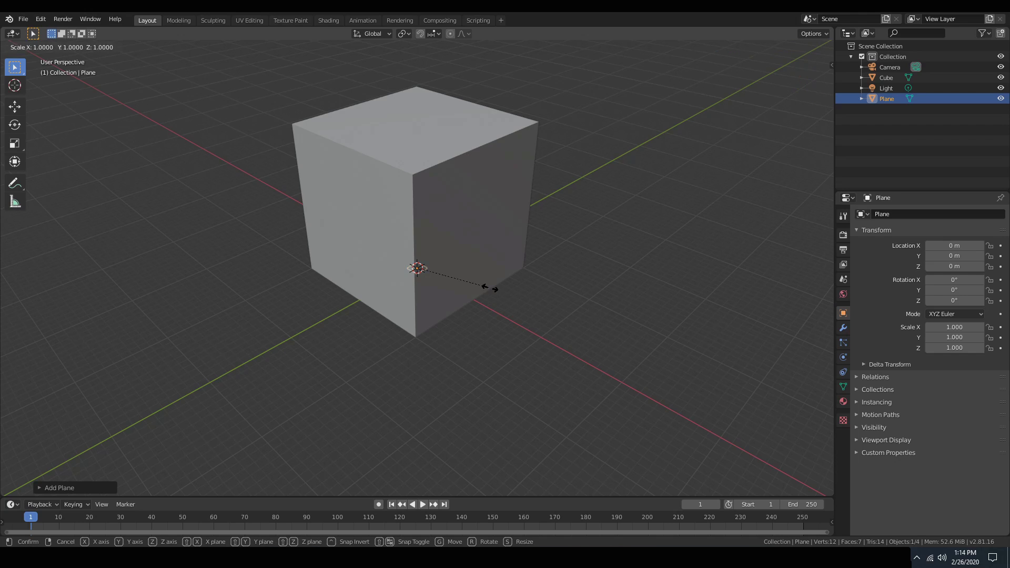
pyautogui.write('50')
pyautogui.press('Return')
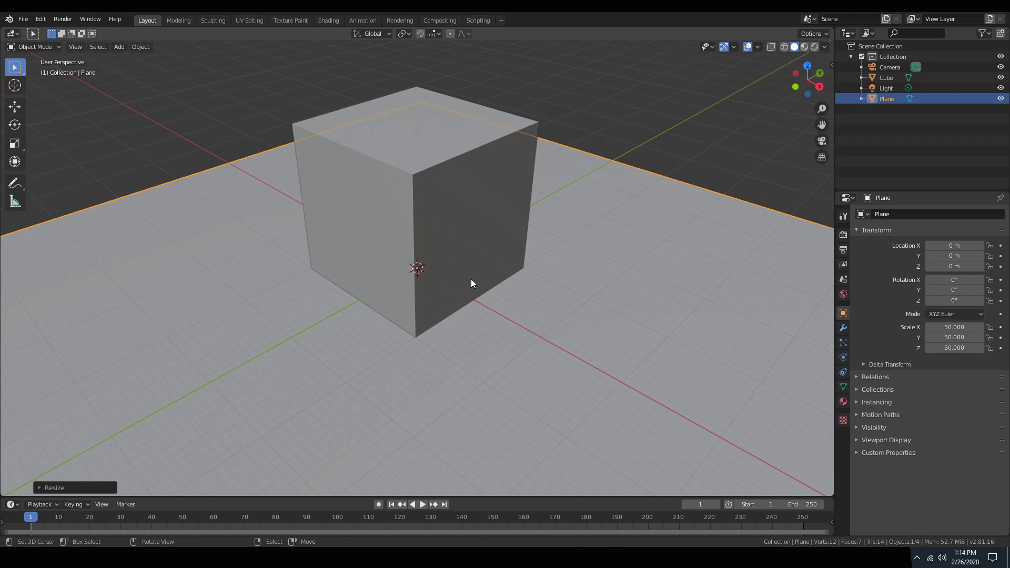
# Duplicate the big cube in place as Cube.001
pyautogui.click(472, 279)
pyautogui.moveTo(472, 278); pyautogui.dragTo(471, 259, button='middle')
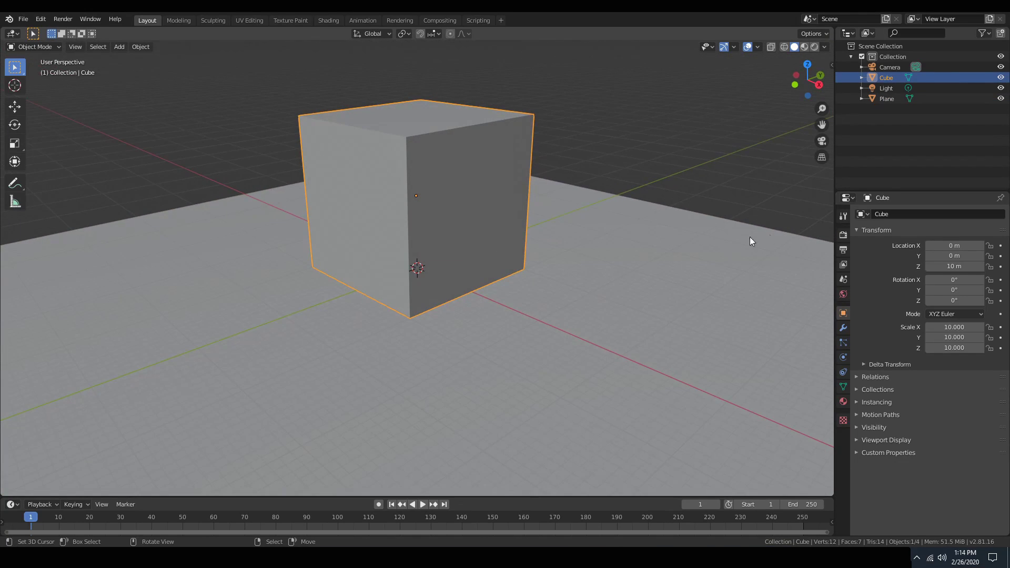
pyautogui.moveTo(561, 266); pyautogui.dragTo(565, 270, button='middle')
pyautogui.hotkey('shift', 'a')
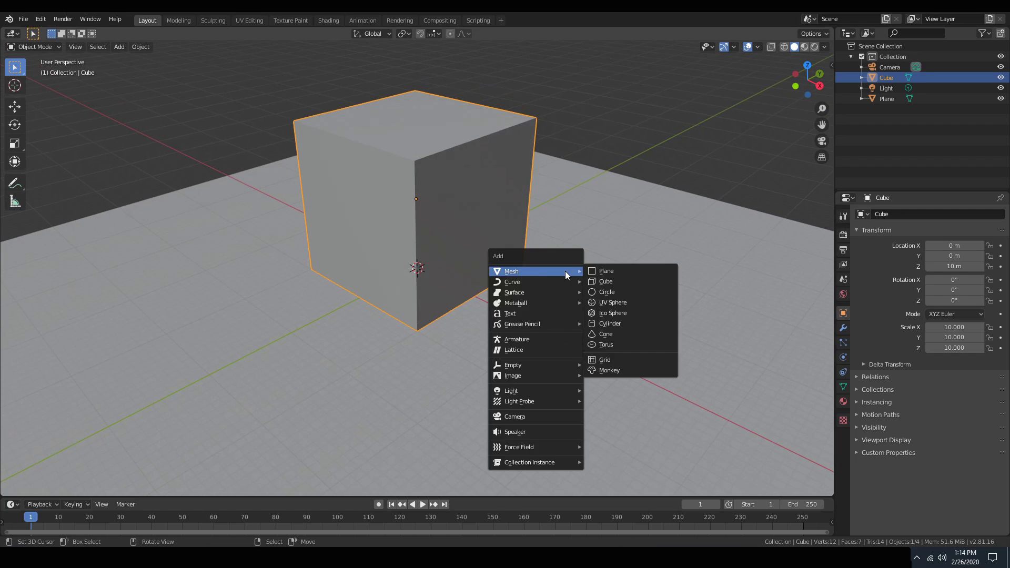
pyautogui.press('Escape')
pyautogui.hotkey('shift', 'd')
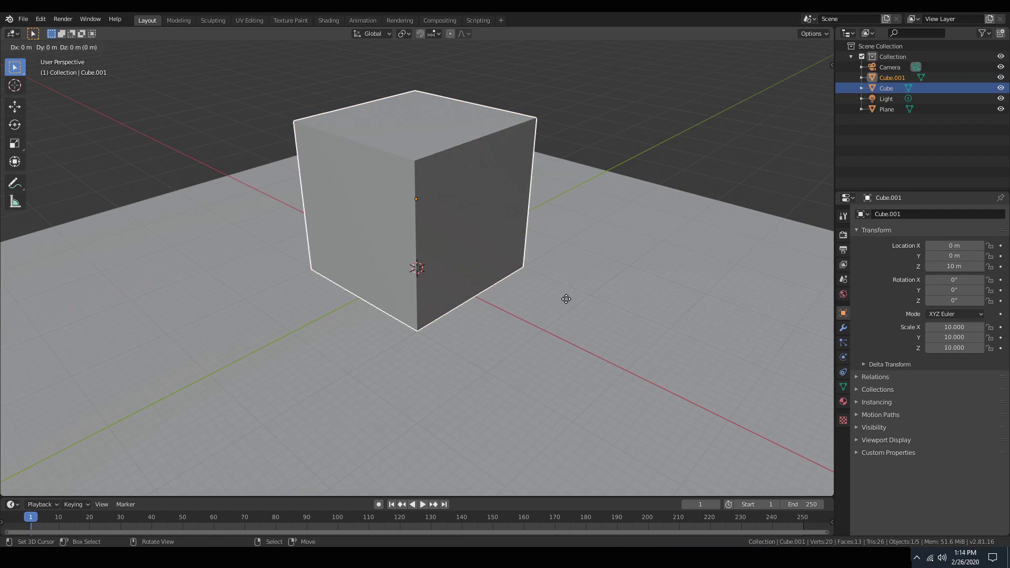
pyautogui.rightClick(567, 298)
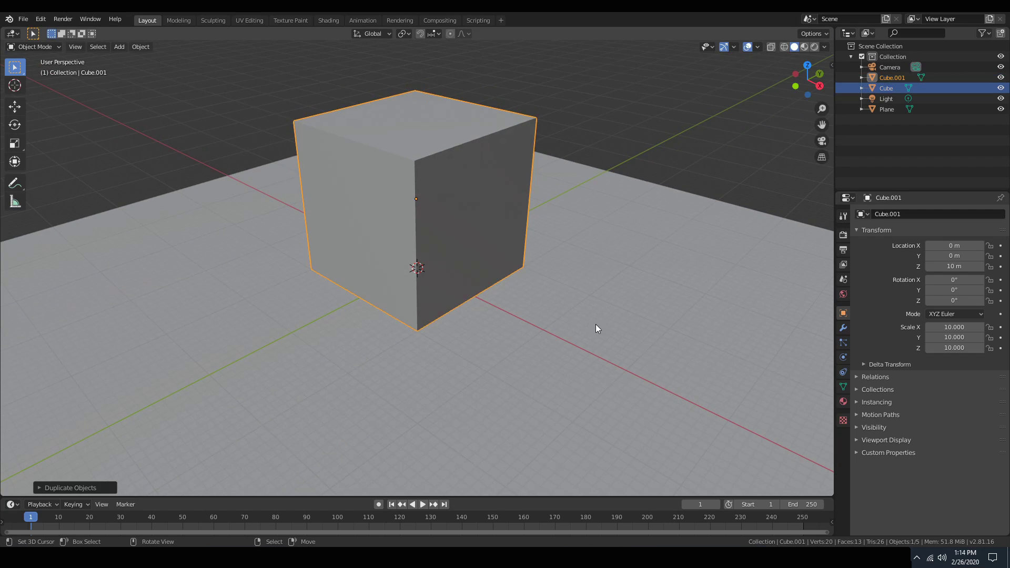
# In side view, flatten the duplicate to 0.2 of its height along Z
pyautogui.press('KP_3')
pyautogui.press('s')
pyautogui.press('z')
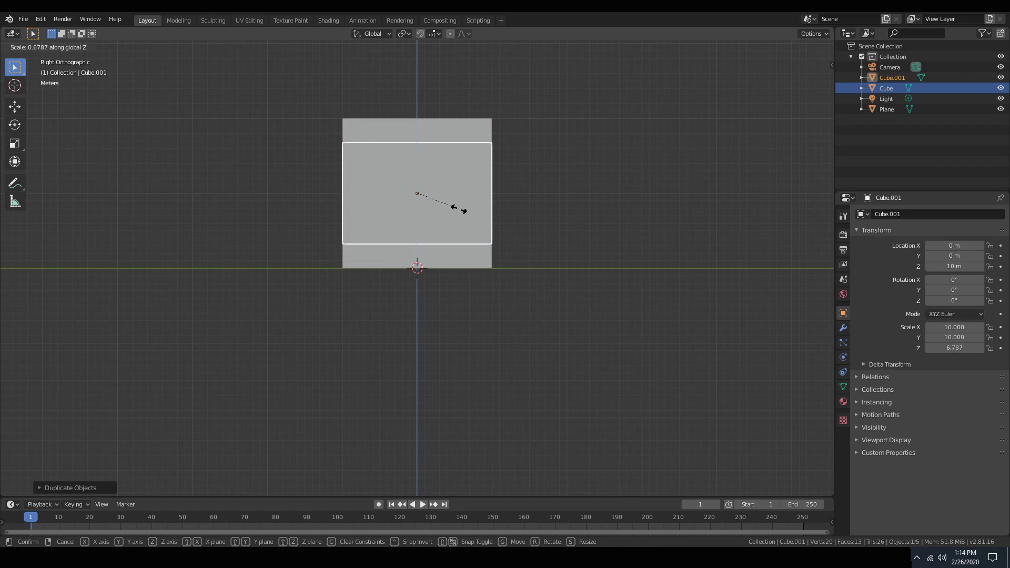
pyautogui.rightClick(434, 203)
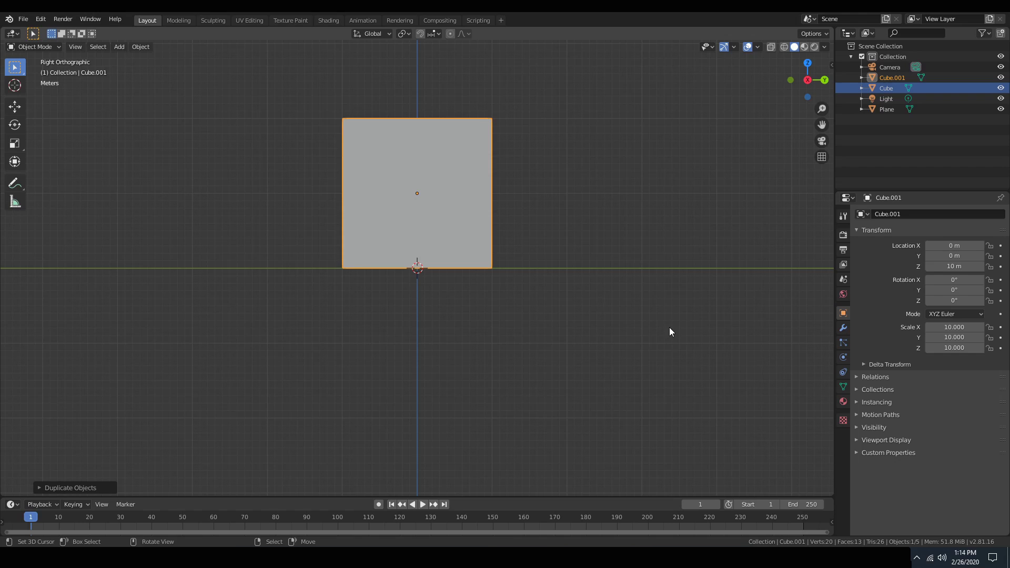
pyautogui.press('s')
pyautogui.press('z')
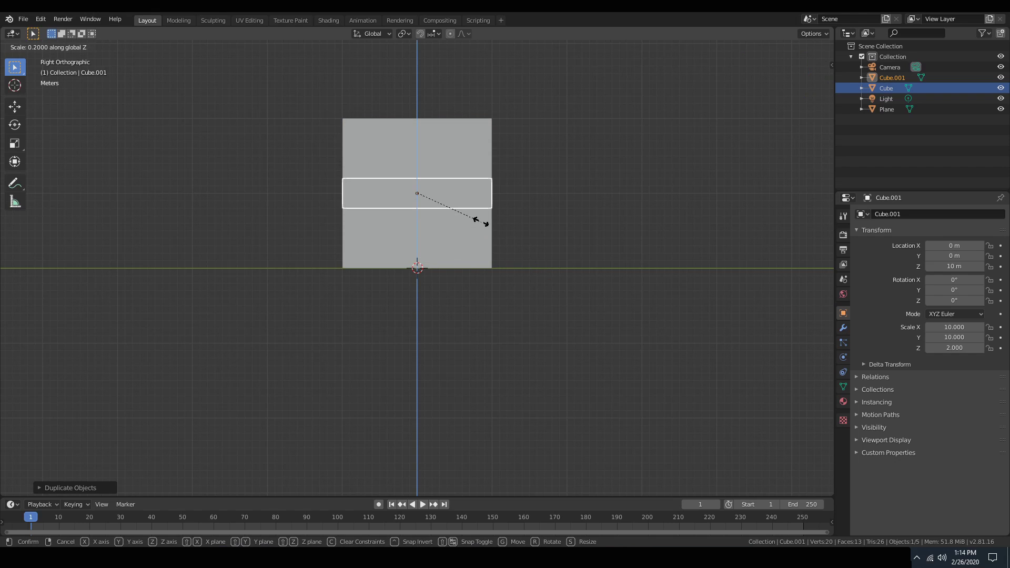
pyautogui.click(486, 230)
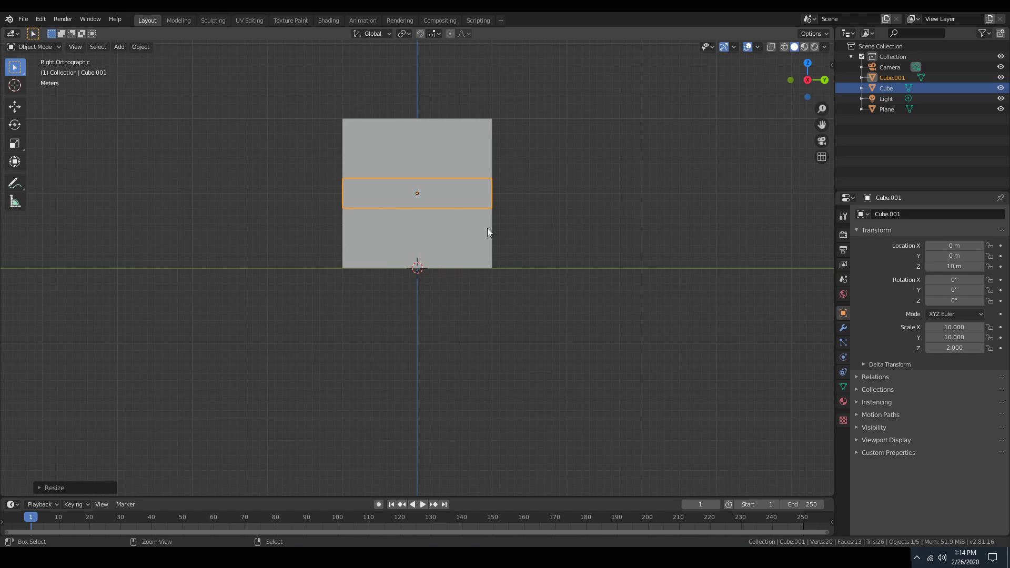
# Lower the flattened slab along Z to the big cube's bottom, about 2.0652 m
pyautogui.press('g')
pyautogui.press('z')
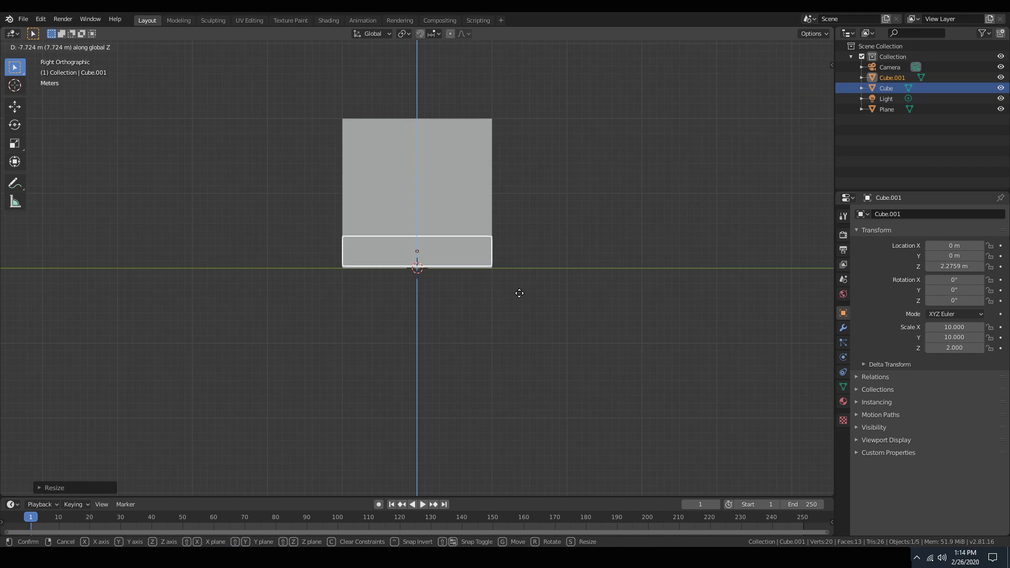
pyautogui.click(520, 296)
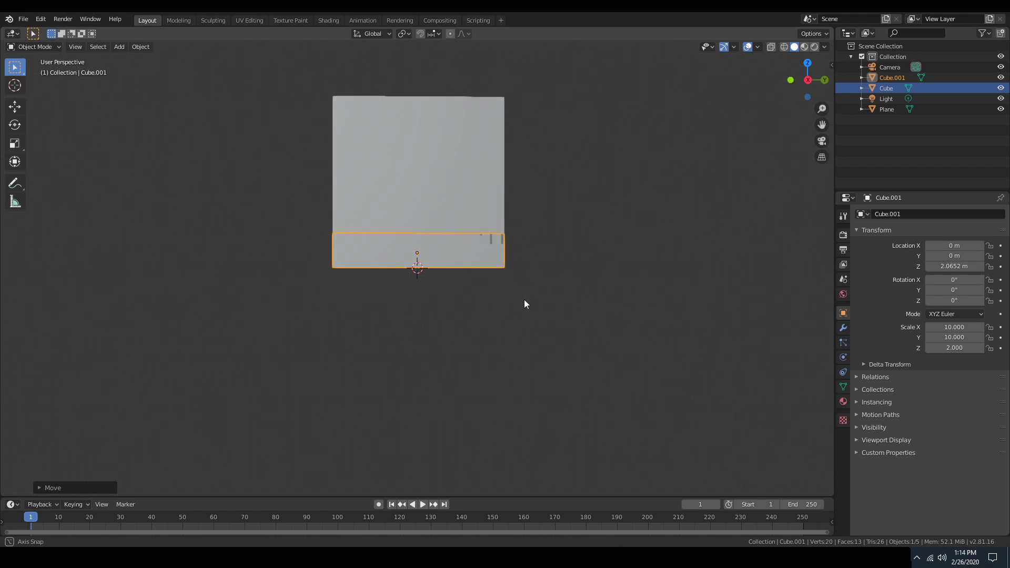
pyautogui.moveTo(524, 298); pyautogui.dragTo(522, 320, button='middle')
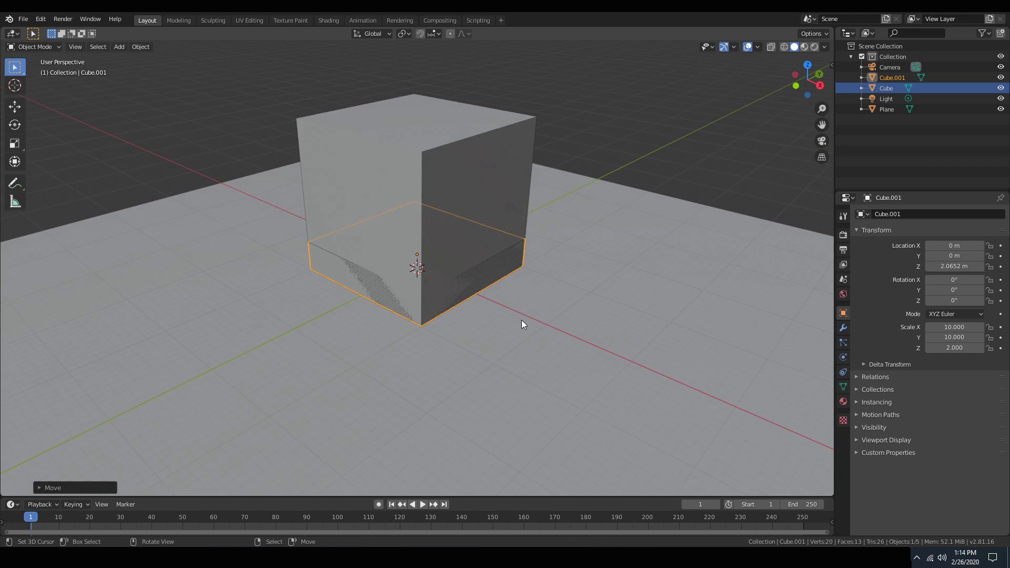
pyautogui.scroll(3, 514, 321)
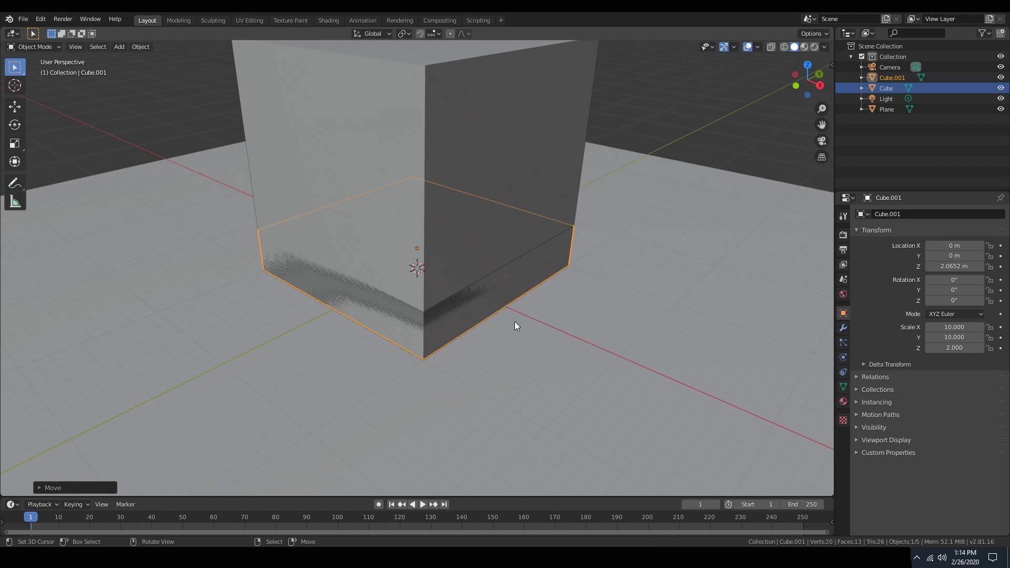
# Switch to wireframe shading and add a cylinder to the scene
pyautogui.scroll(-4, 514, 321)
pyautogui.hotkey('shift', 'z')
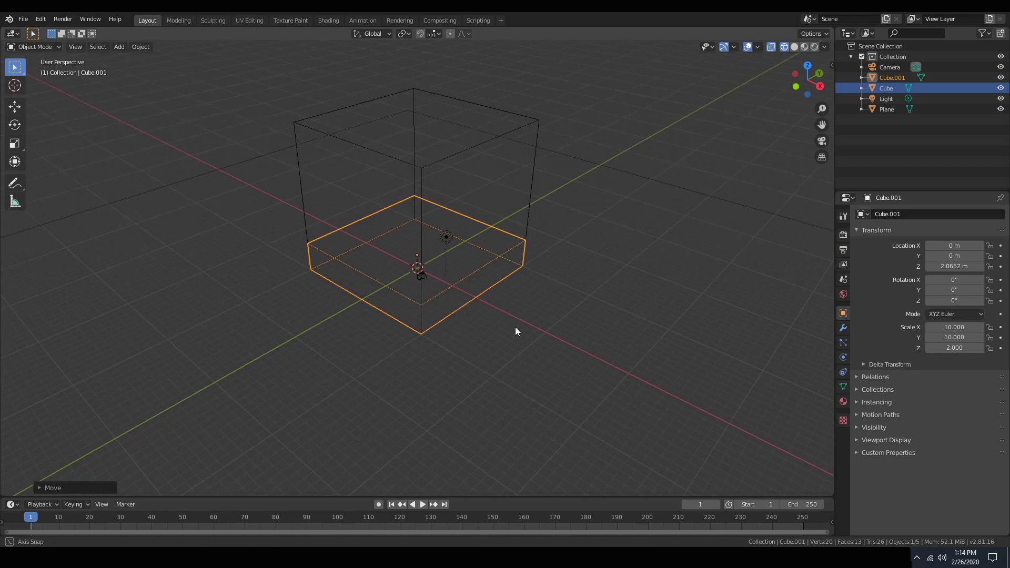
pyautogui.hotkey('shift', 'a')
pyautogui.moveTo(516, 340)
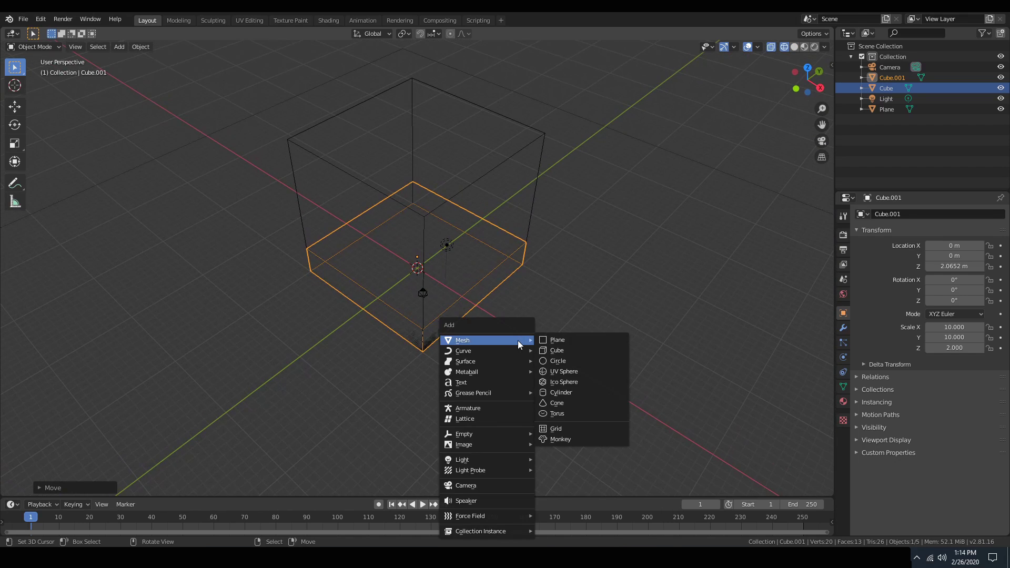
pyautogui.click(560, 393)
# Squash the cylinder to about 0.72 along Y in top view
pyautogui.press('KP_7')
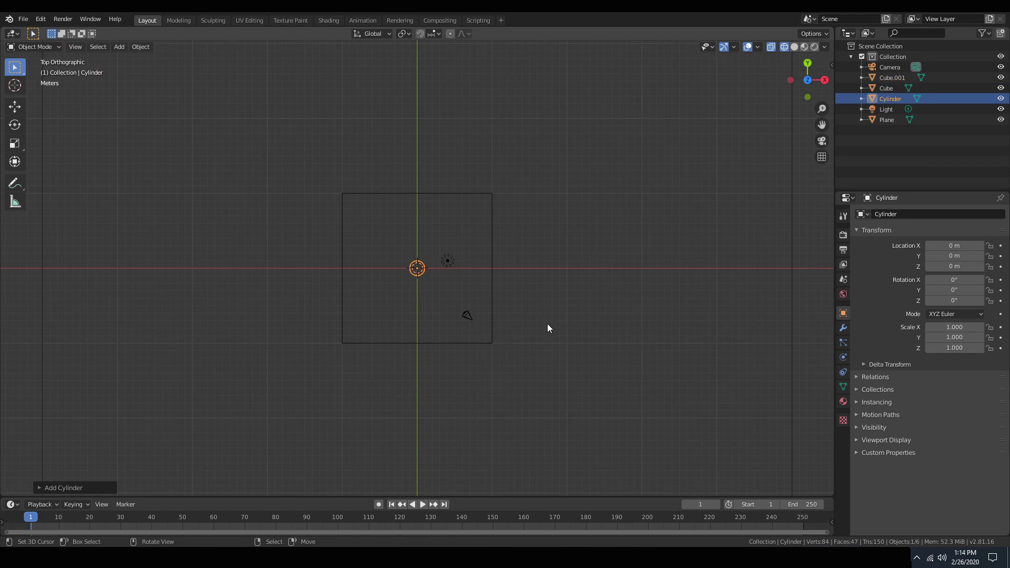
pyautogui.scroll(8, 547, 324)
pyautogui.press('s')
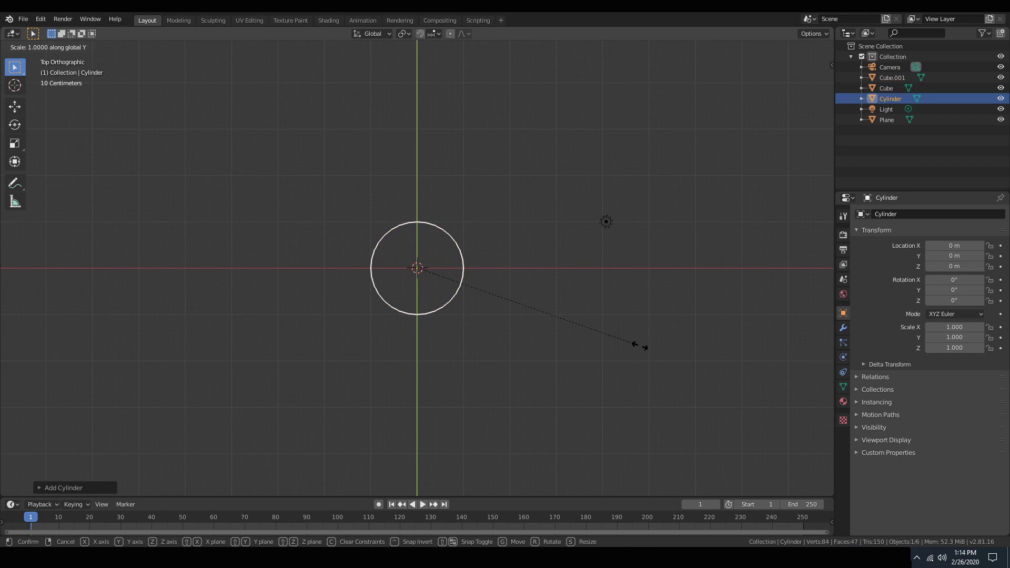
pyautogui.press('y')
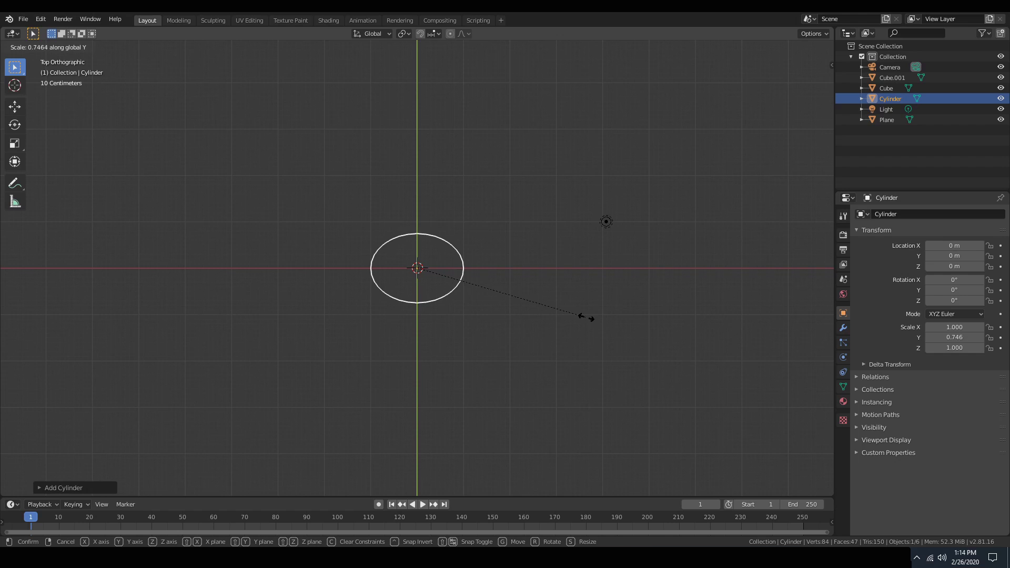
pyautogui.click(581, 318)
pyautogui.moveTo(620, 336); pyautogui.dragTo(514, 233, button='middle')
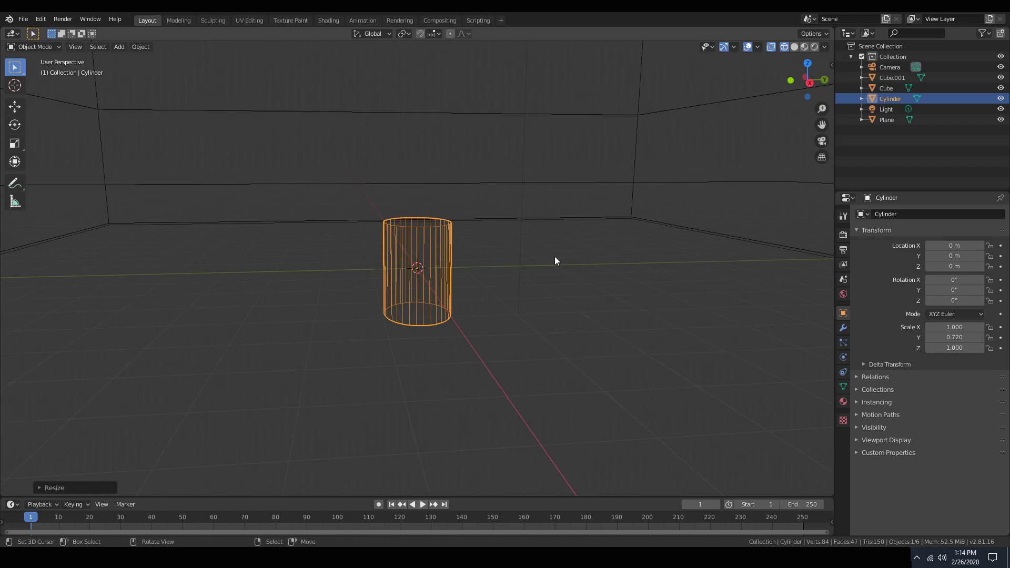
pyautogui.press('KP_3')
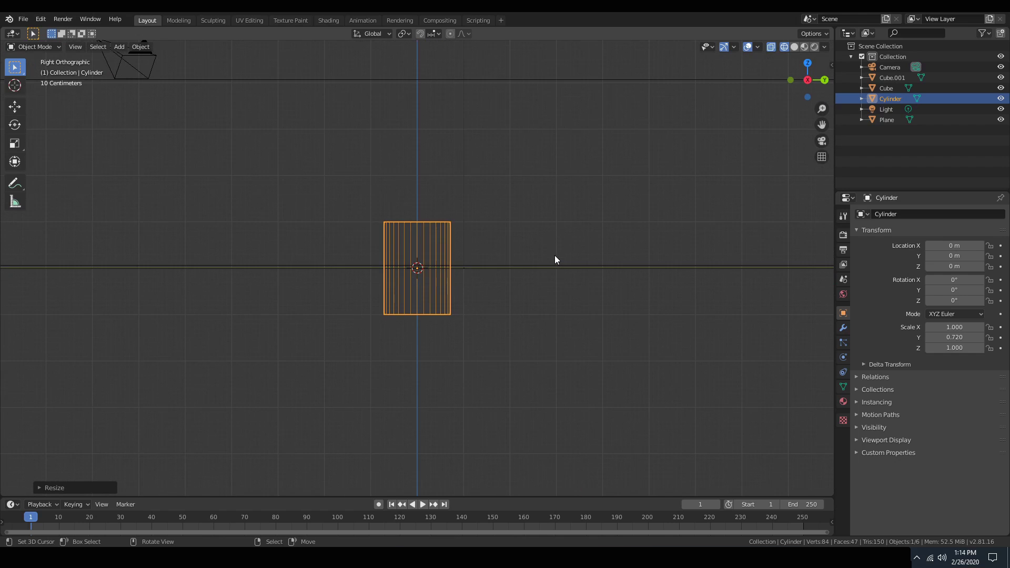
pyautogui.press('KP_1')
# In Edit Mode, tilt the cylinder mesh and extrude its top rim to lengthen it
pyautogui.press('Tab')
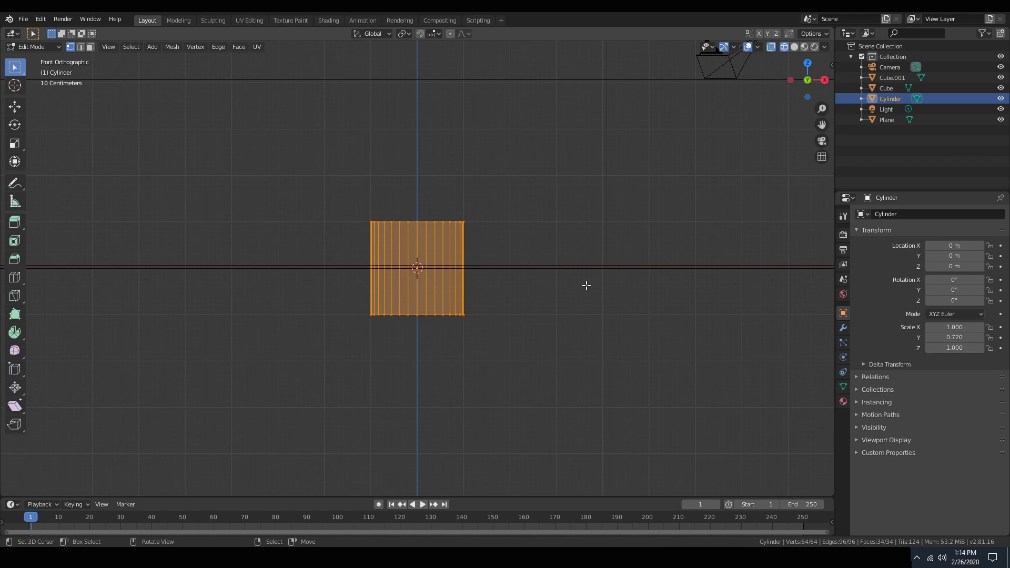
pyautogui.press('r')
pyautogui.click(562, 327)
pyautogui.hotkey('alt', 'a')
pyautogui.moveTo(369, 171); pyautogui.dragTo(525, 277)
pyautogui.press('e')
pyautogui.click(543, 210)
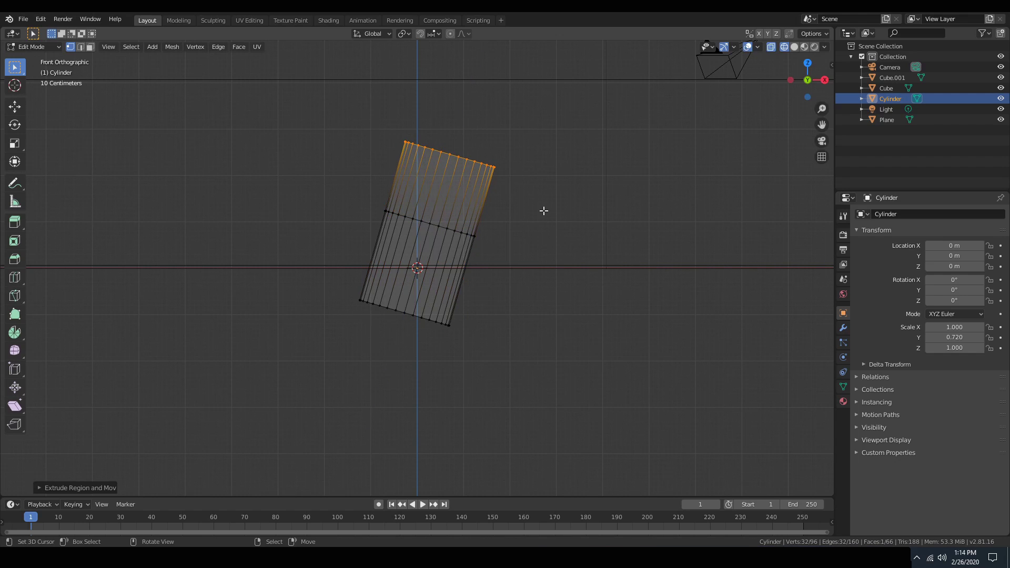
pyautogui.moveTo(543, 210); pyautogui.dragTo(575, 255, button='middle')
pyautogui.click(497, 209)
# Delete the top cap face and inset the open rim slightly inward
pyautogui.keyDown('alt'); pyautogui.click(446, 167); pyautogui.keyUp('alt')
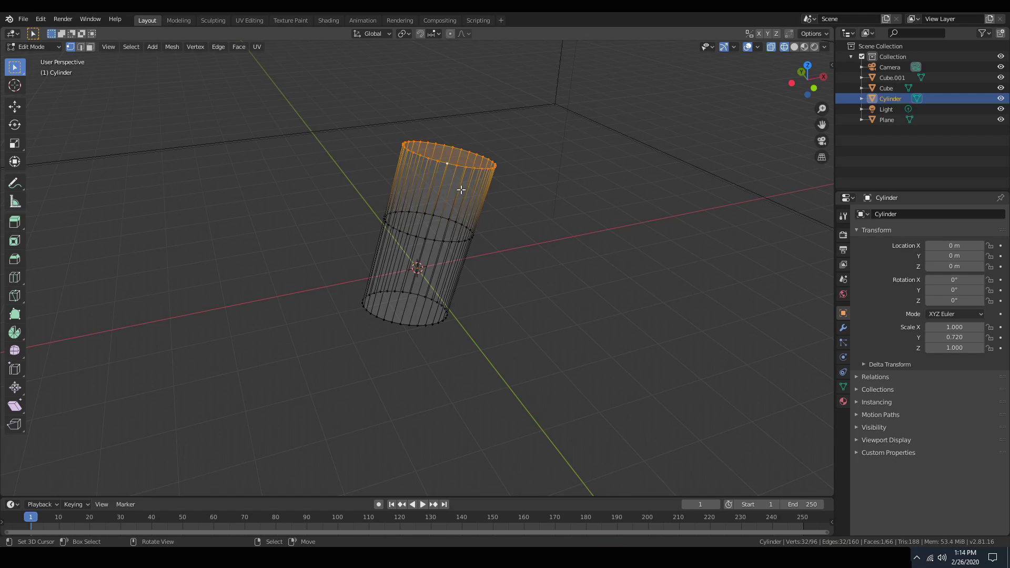
pyautogui.press('x')
pyautogui.click(461, 190)
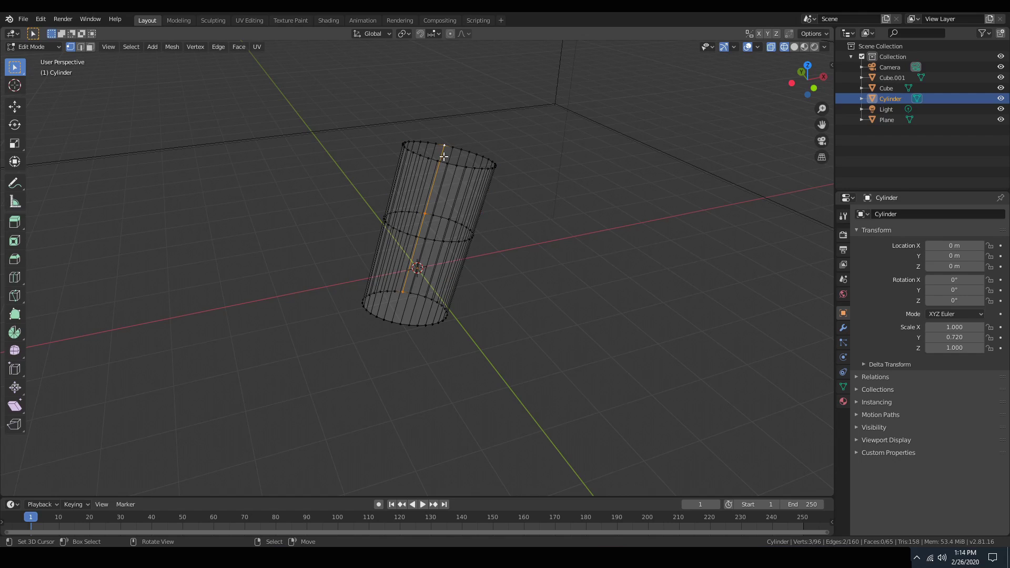
pyautogui.keyDown('alt'); pyautogui.click(444, 151); pyautogui.keyUp('alt')
pyautogui.press('e')
pyautogui.press('s')
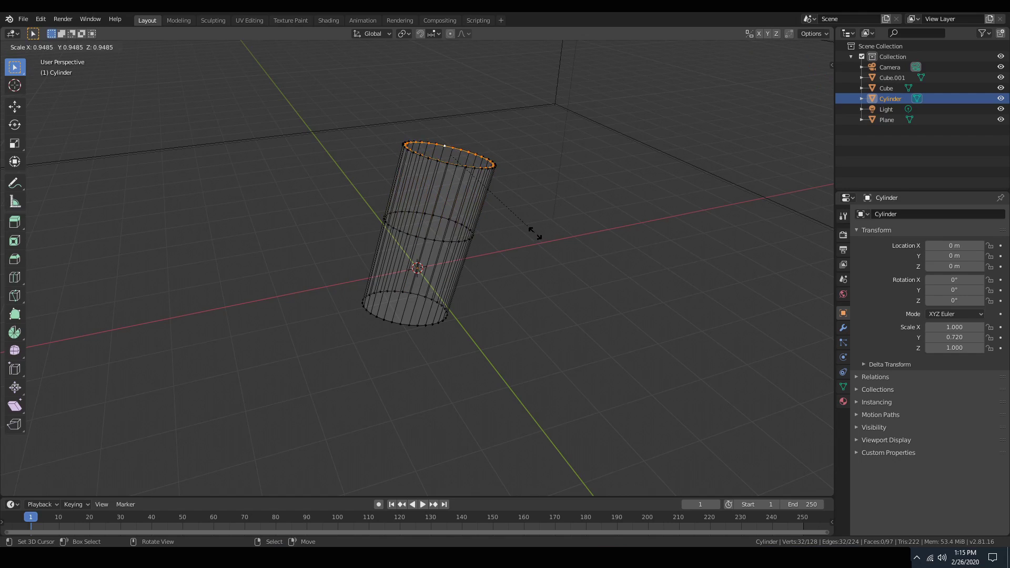
pyautogui.click(535, 232)
# Extrude the inner rim vertically and fill it with a new face
pyautogui.press('e')
pyautogui.press('z')
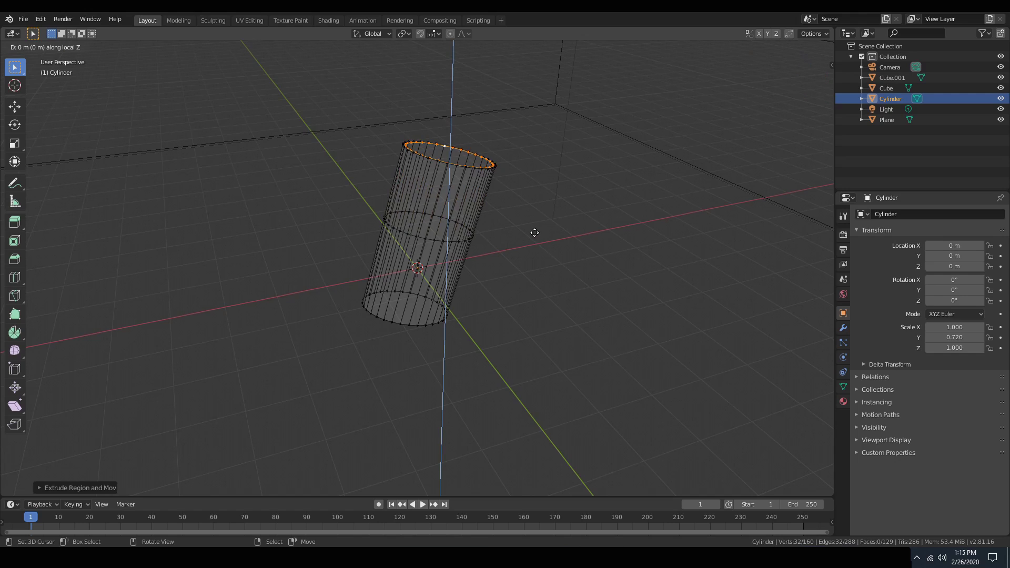
pyautogui.click(533, 233)
pyautogui.press('f')
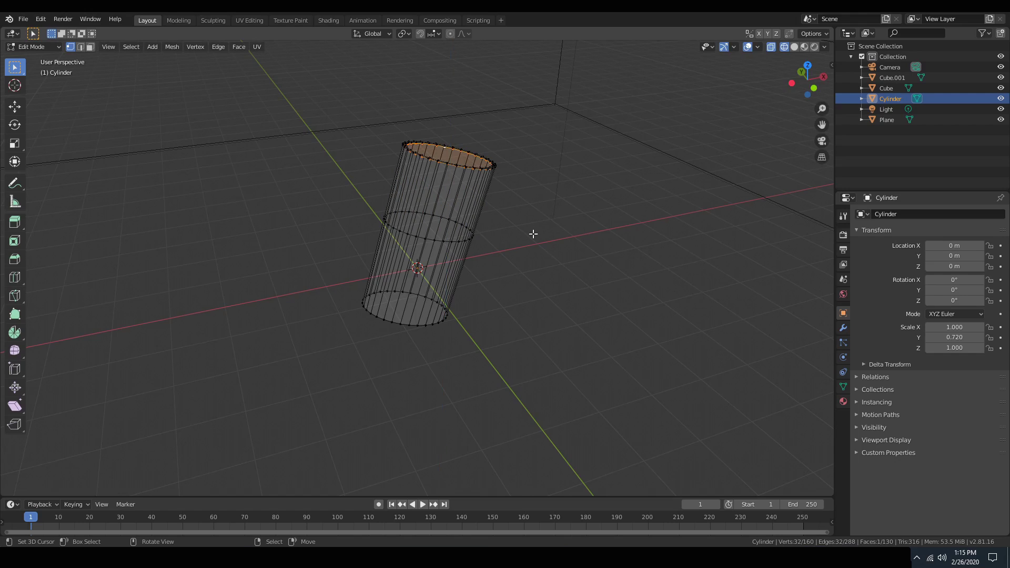
pyautogui.click(533, 233)
# Extrude the bottom loop downward into a longer tube and snap the 3D cursor to it
pyautogui.keyDown('alt'); pyautogui.click(398, 323); pyautogui.keyUp('alt')
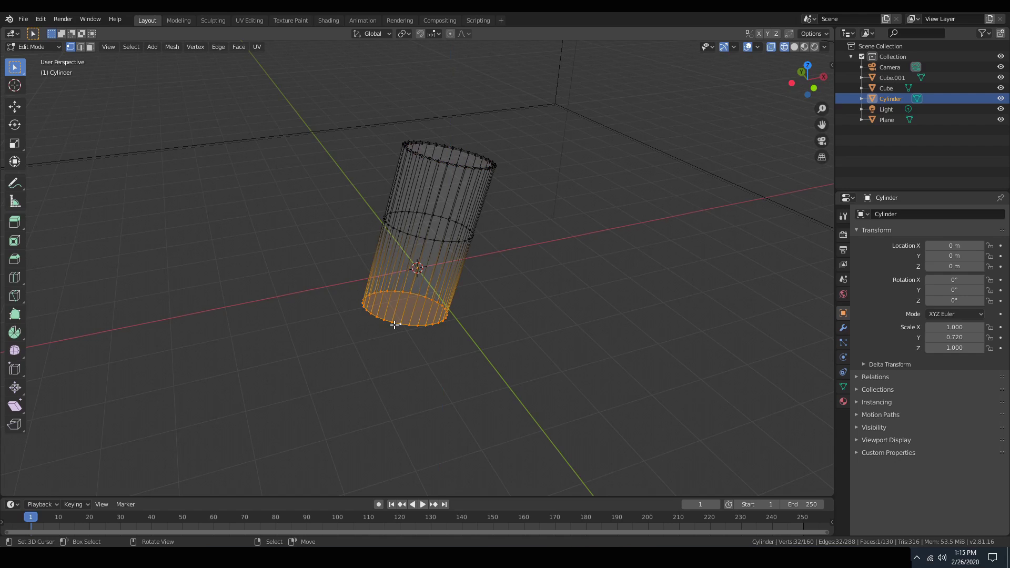
pyautogui.press('KP_3')
pyautogui.press('KP_1')
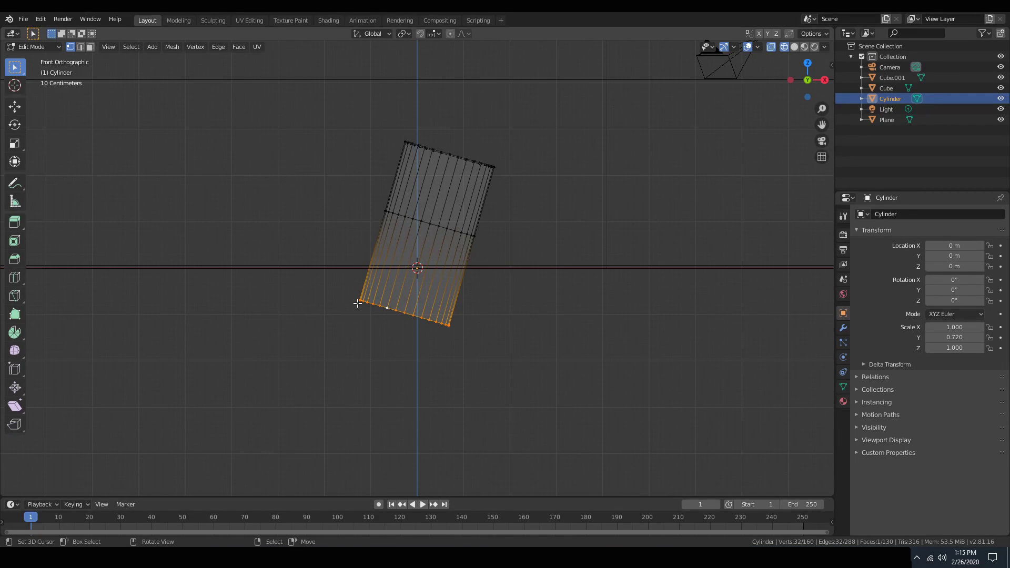
pyautogui.press('e')
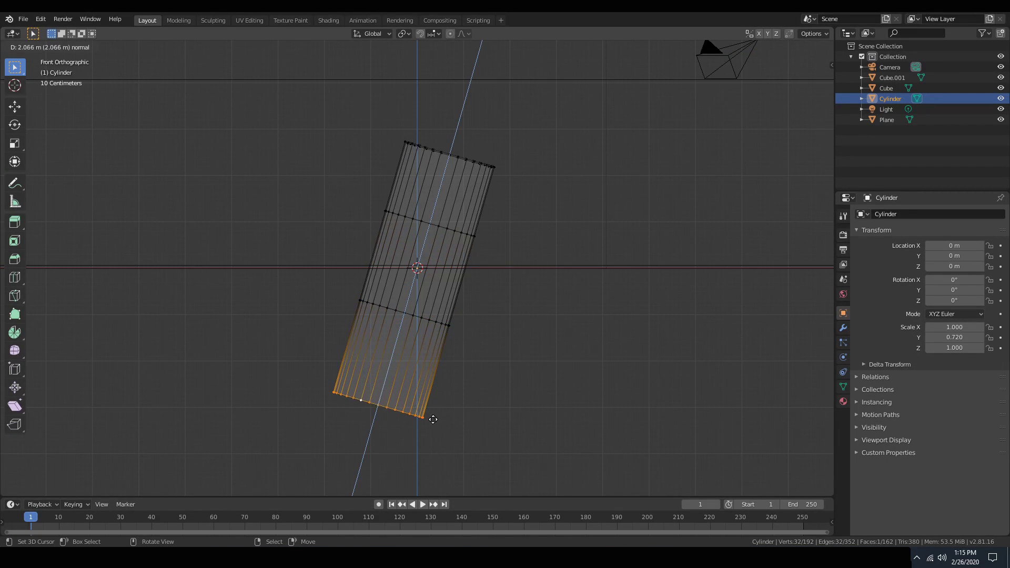
pyautogui.click(416, 443)
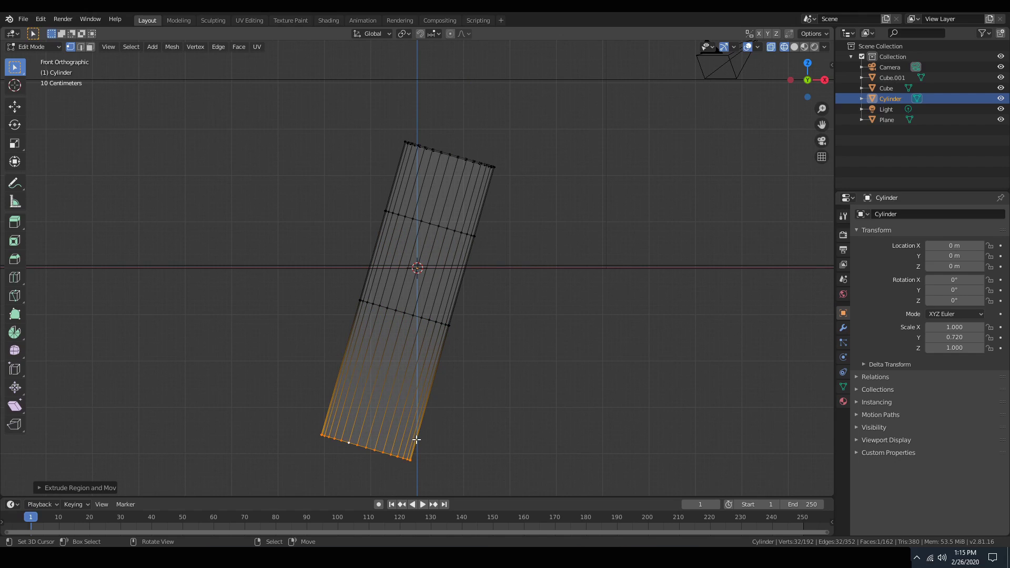
pyautogui.hotkey('shift', 's')
pyautogui.click(416, 439)
pyautogui.press('Tab')
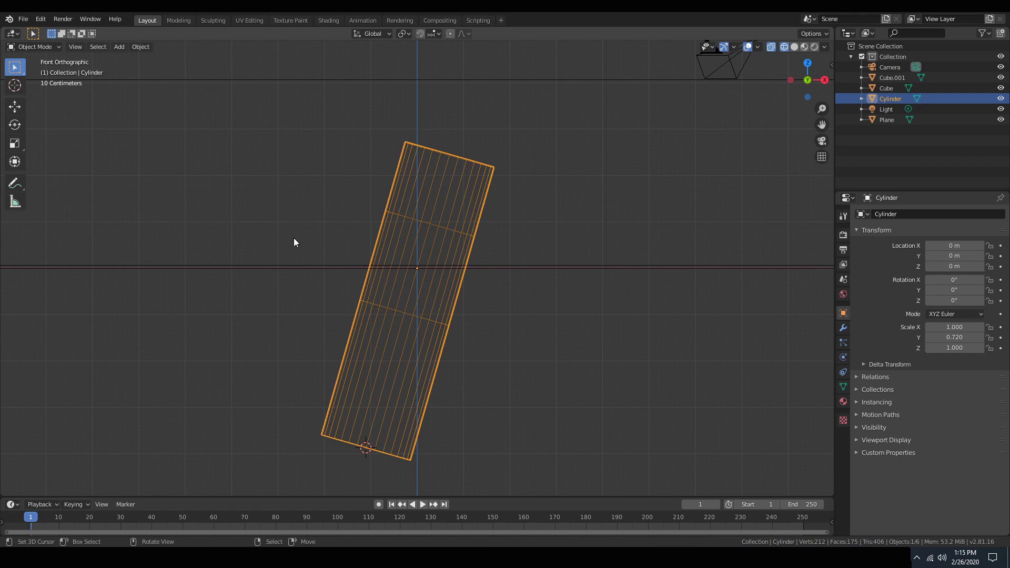
# Set the cylinder's origin to the 3D cursor at its bottom end
pyautogui.click(141, 47)
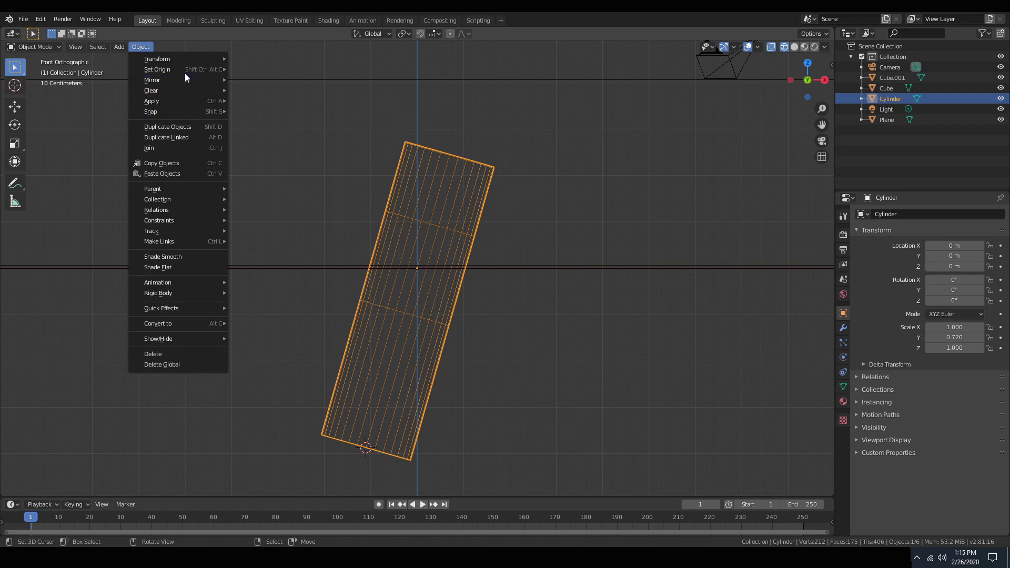
pyautogui.moveTo(184, 74)
pyautogui.click(258, 91)
pyautogui.moveTo(270, 112); pyautogui.dragTo(400, 273, button='middle')
pyautogui.scroll(-4, 400, 272)
# In right view, move the cylinder beside the box to X -1.1049, Y -12.755, Z 0.78889 m
pyautogui.press('r')
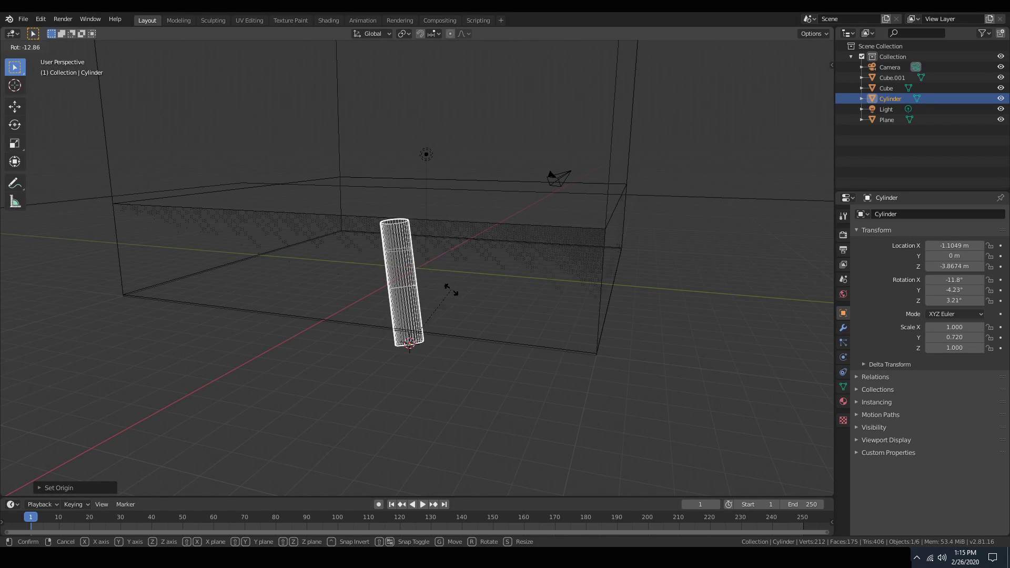
pyautogui.rightClick(453, 295)
pyautogui.press('KP_3')
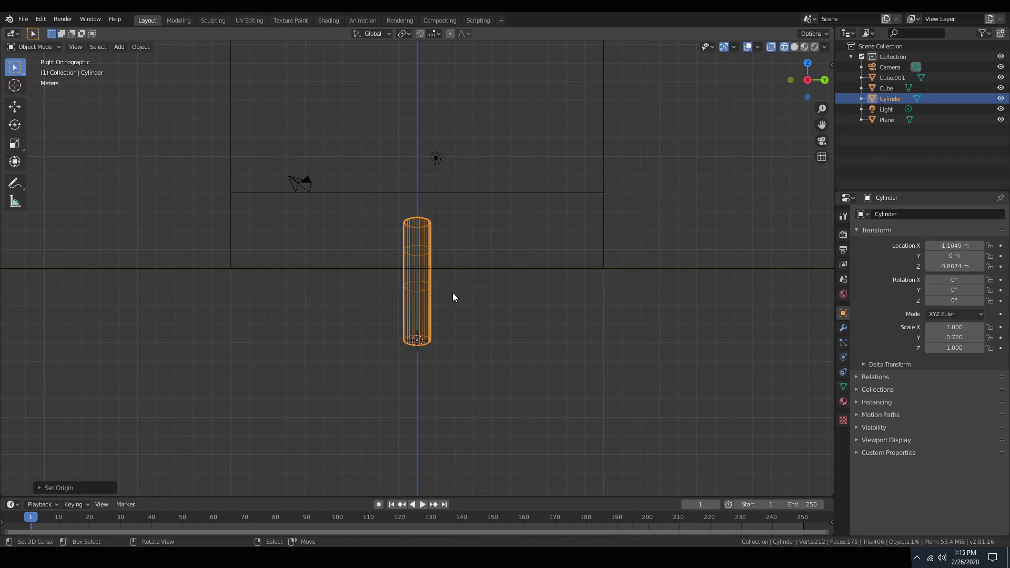
pyautogui.press('g')
pyautogui.click(228, 199)
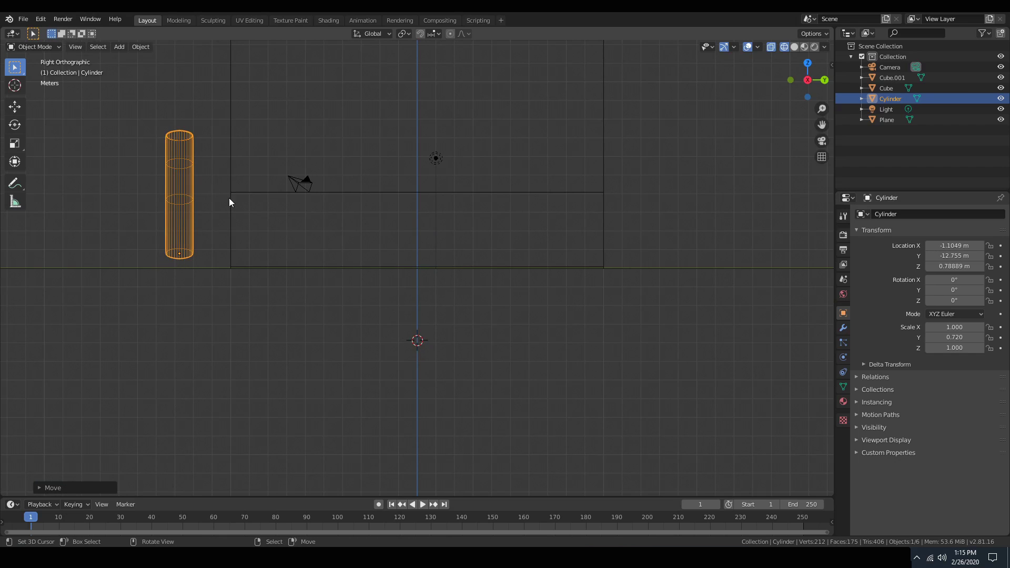
pyautogui.moveTo(228, 200)
pyautogui.mouseDown(button='middle')
pyautogui.moveTo(349, 232)
pyautogui.moveTo(421, 226)
pyautogui.moveTo(388, 232)
pyautogui.moveTo(414, 235)
pyautogui.mouseUp(button='middle')
# Apply Shade Smooth to the cylinder and switch to Material Preview shading
pyautogui.hotkey('shift', 'z')
pyautogui.rightClick(413, 235)
pyautogui.click(414, 235)
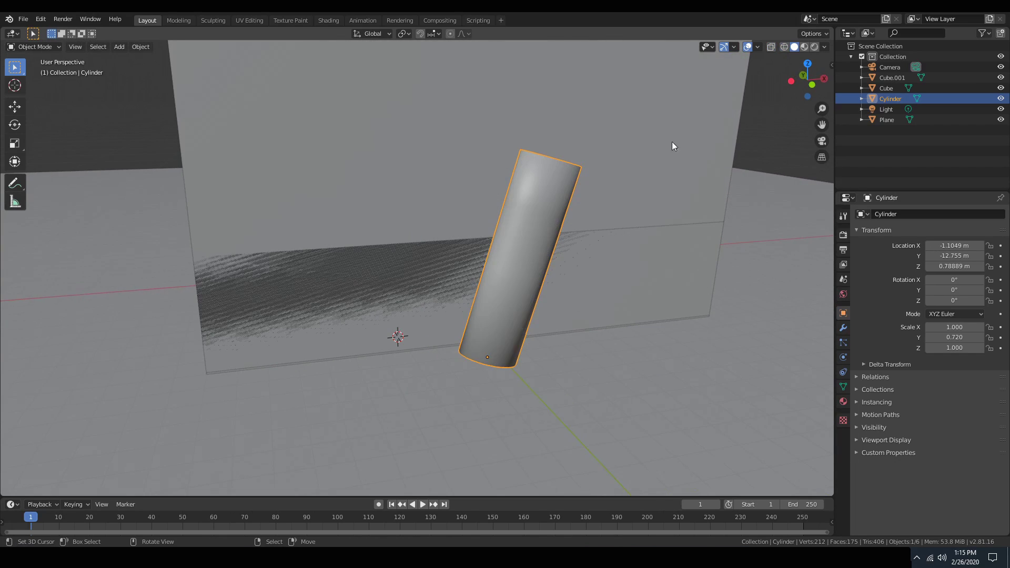
pyautogui.click(804, 47)
# Create a tan Material.001 and a second dark Material.002 (value 0.147) on the cylinder
pyautogui.moveTo(604, 216); pyautogui.dragTo(708, 270, button='middle')
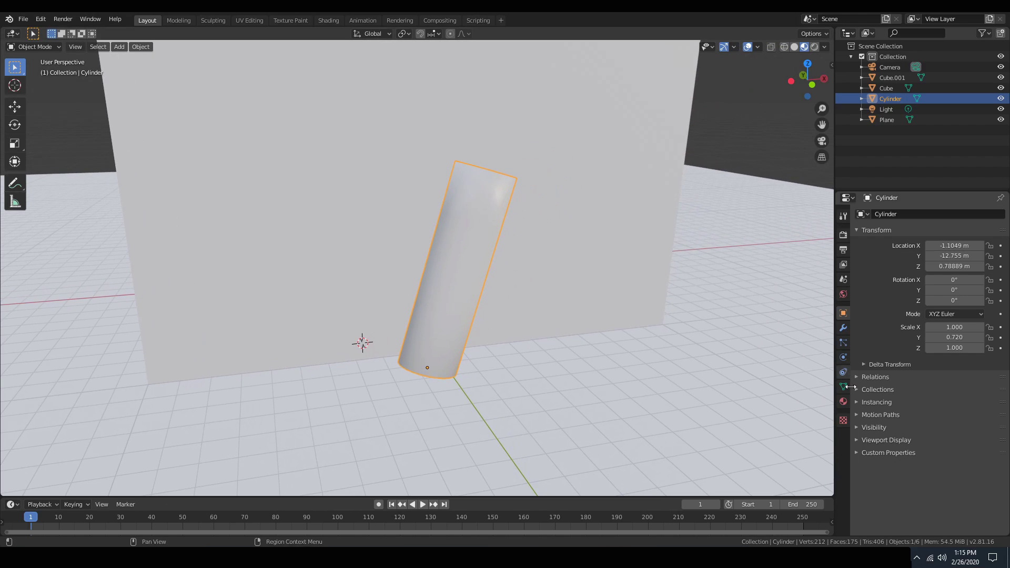
pyautogui.click(843, 404)
pyautogui.click(913, 264)
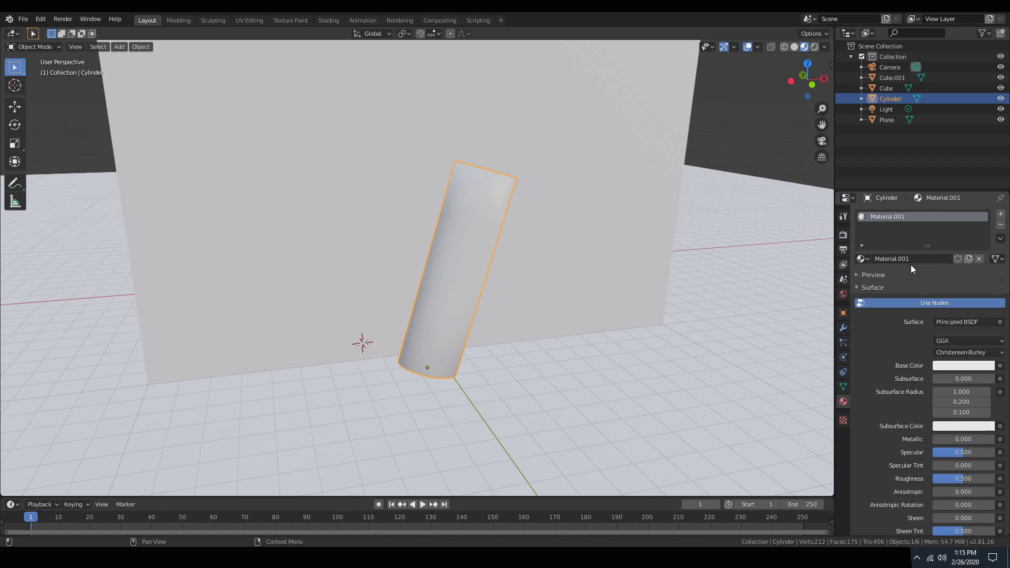
pyautogui.click(1000, 215)
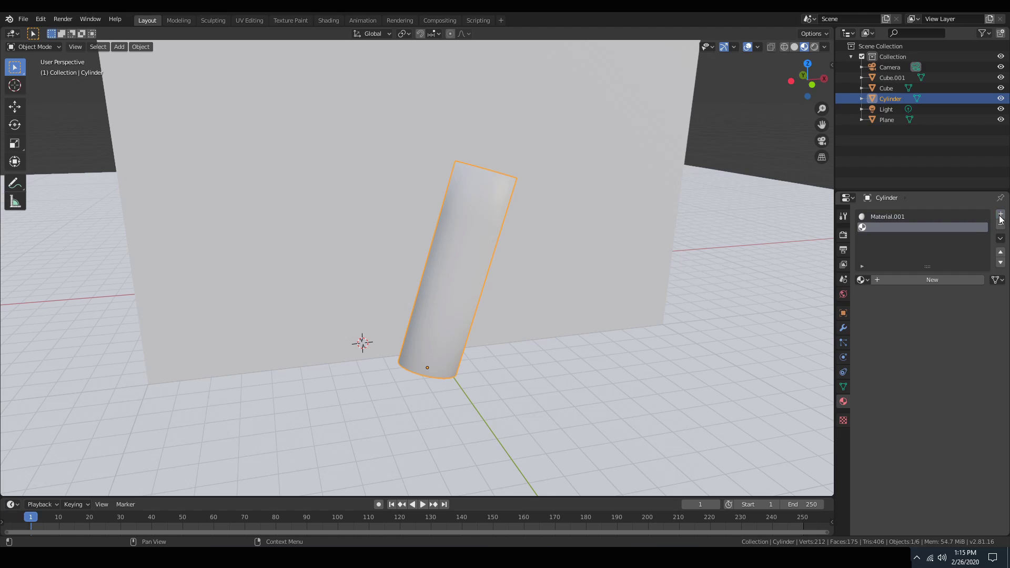
pyautogui.click(924, 279)
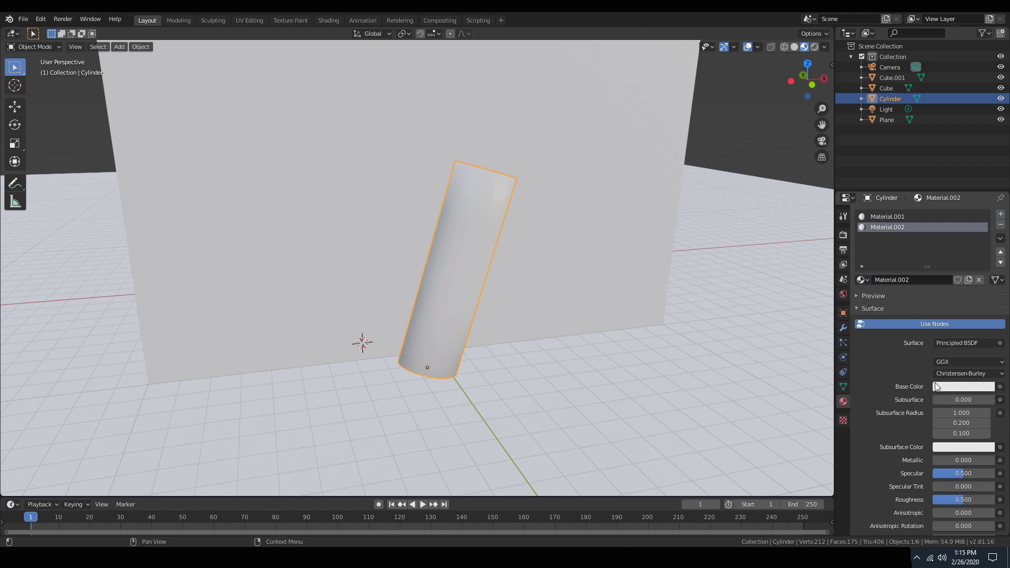
pyautogui.click(954, 390)
pyautogui.moveTo(988, 278); pyautogui.dragTo(987, 302)
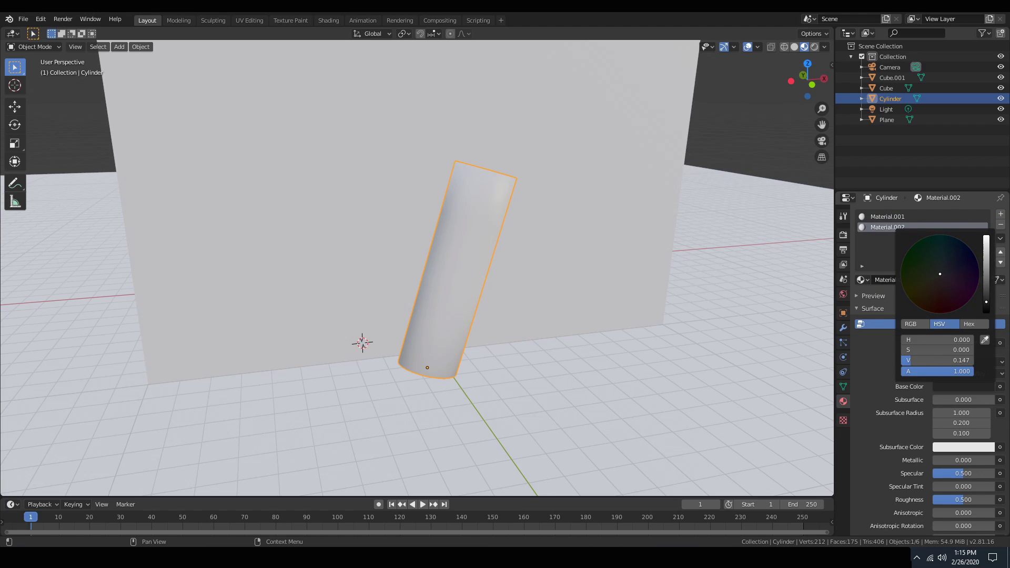
pyautogui.click(885, 216)
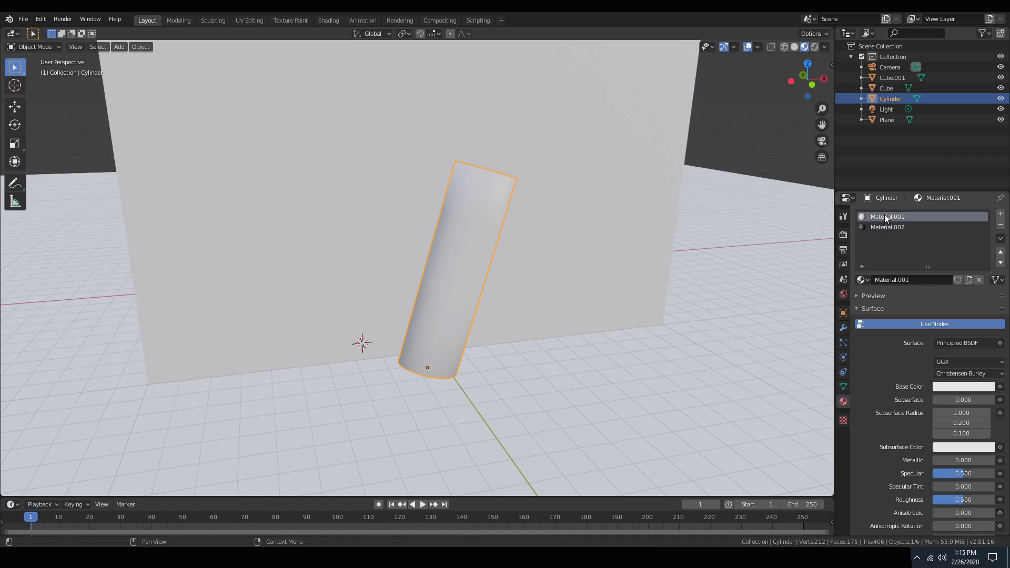
pyautogui.click(949, 390)
pyautogui.click(933, 285)
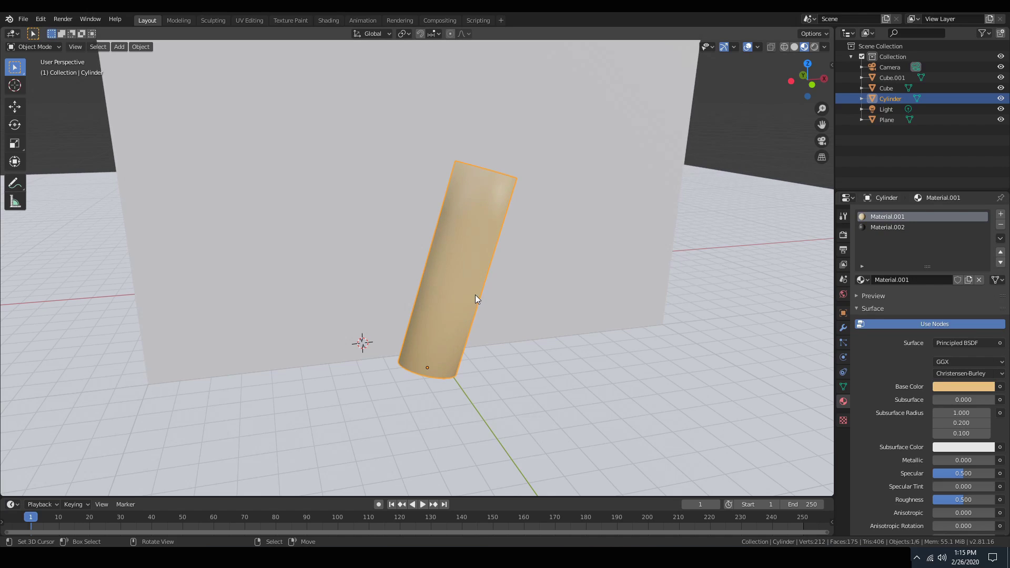
# In face select mode, select the top cap and grow the selection to the top ring
pyautogui.moveTo(476, 295); pyautogui.dragTo(541, 314, button='middle')
pyautogui.press('Tab')
pyautogui.scroll(3, 541, 314)
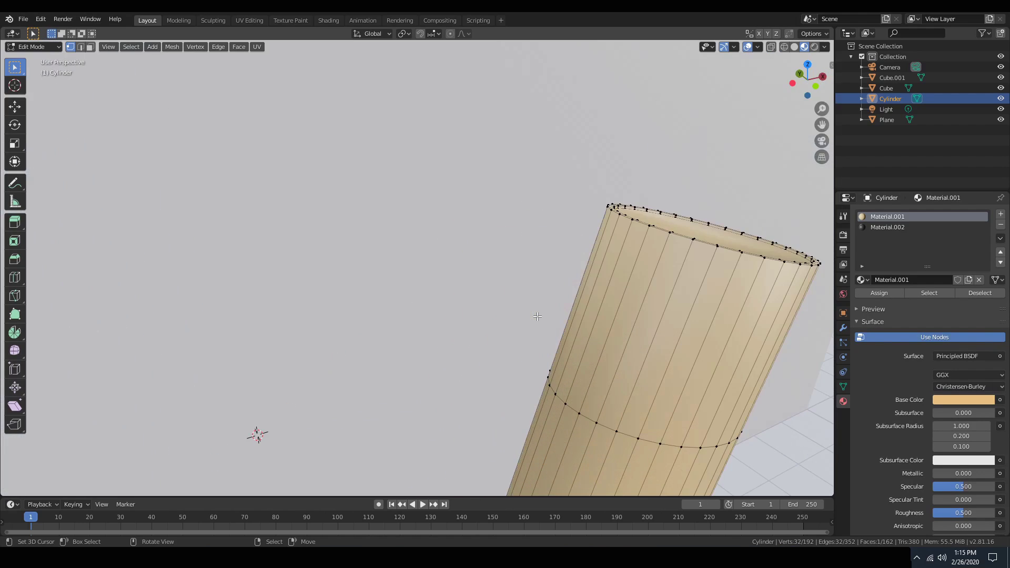
pyautogui.moveTo(676, 250); pyautogui.dragTo(453, 260, button='middle')
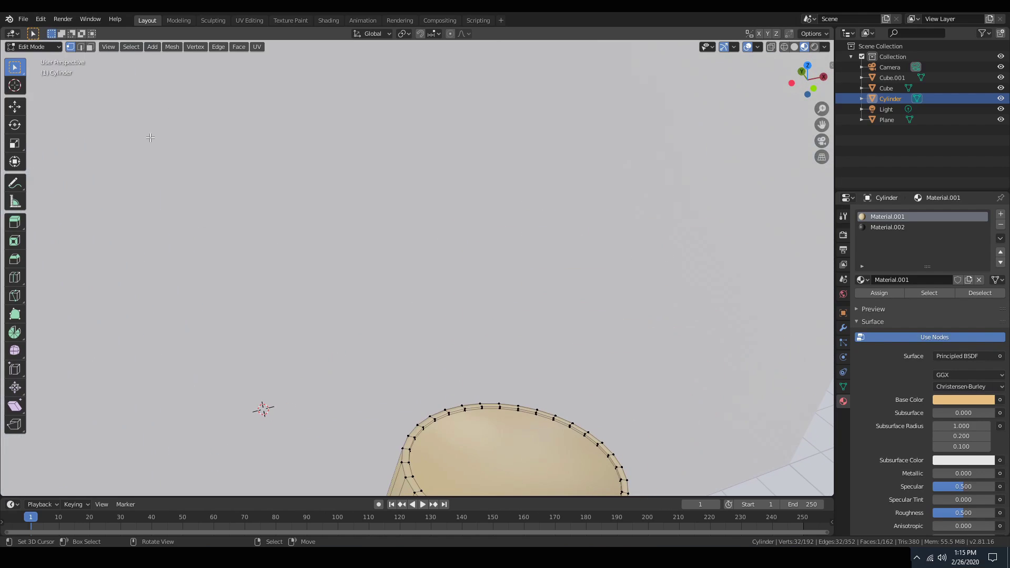
pyautogui.click(91, 48)
pyautogui.click(480, 471)
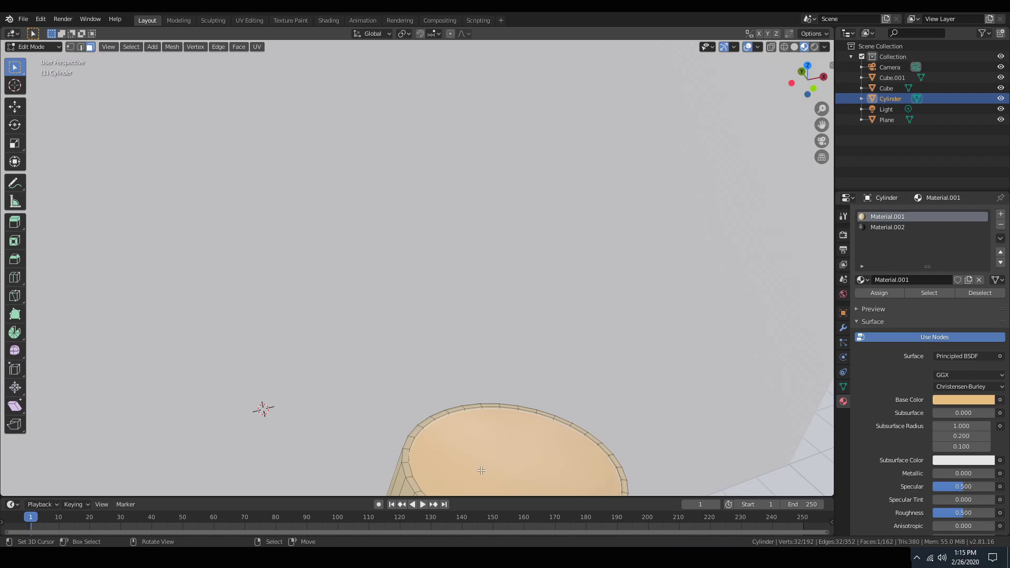
pyautogui.scroll(-6, 476, 467)
pyautogui.press('ctrl+KP_Add')
pyautogui.press('ctrl+KP_Add')
pyautogui.press('ctrl+KP_Add')
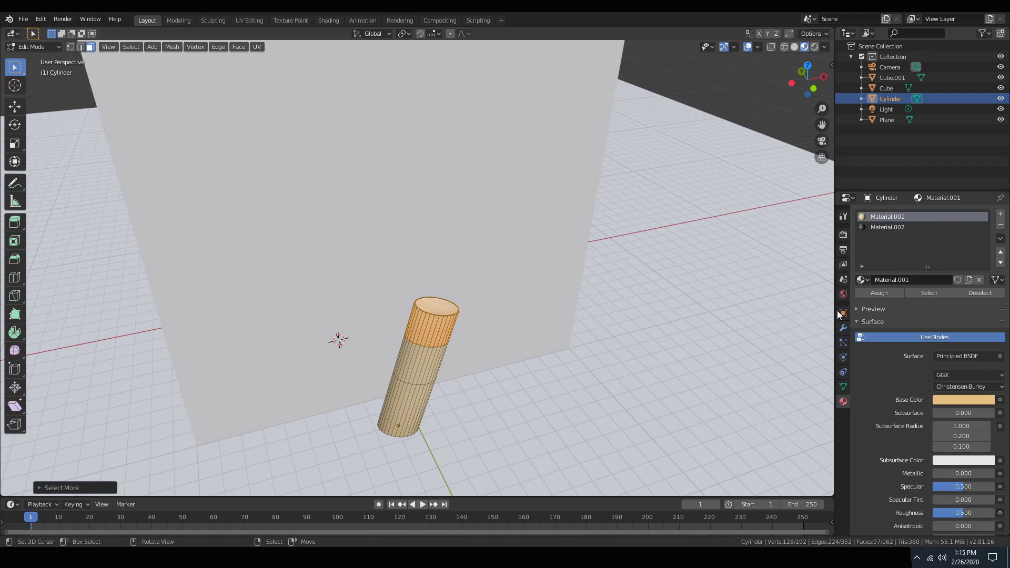
# Assign the dark Material.002 to the selected top faces and return to Object Mode
pyautogui.click(885, 226)
pyautogui.click(879, 293)
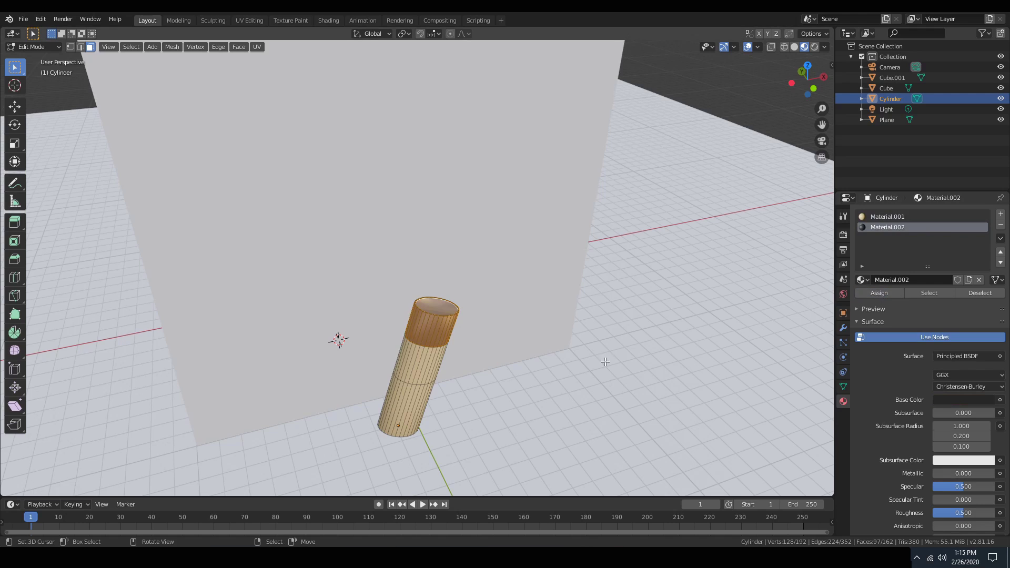
pyautogui.scroll(-5, 600, 361)
pyautogui.press('Tab')
pyautogui.moveTo(587, 363); pyautogui.dragTo(607, 340, button='middle')
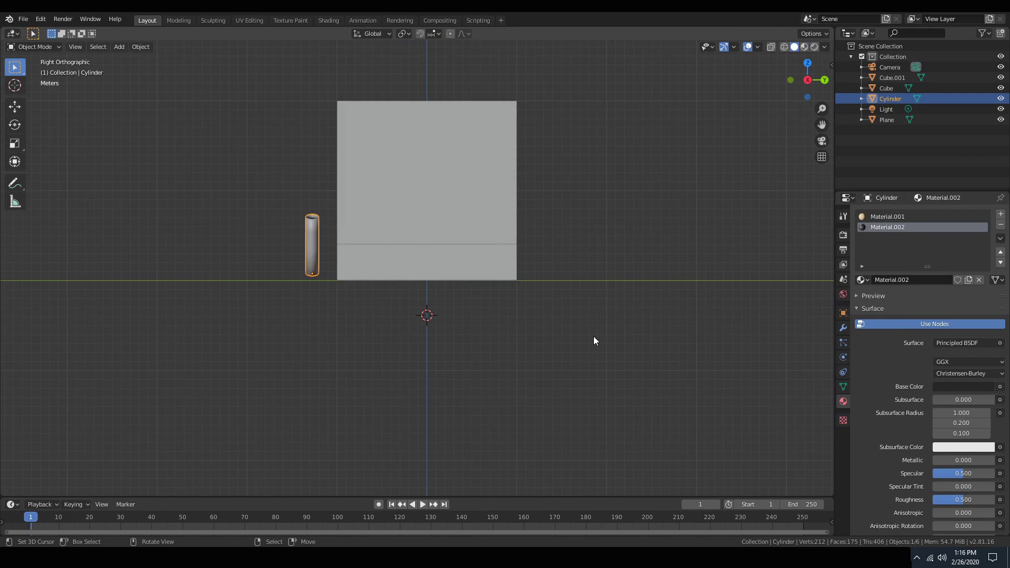
# In wireframe view, lower the tilted cylinder into the large box
pyautogui.hotkey('shift', 'z')
pyautogui.press('g')
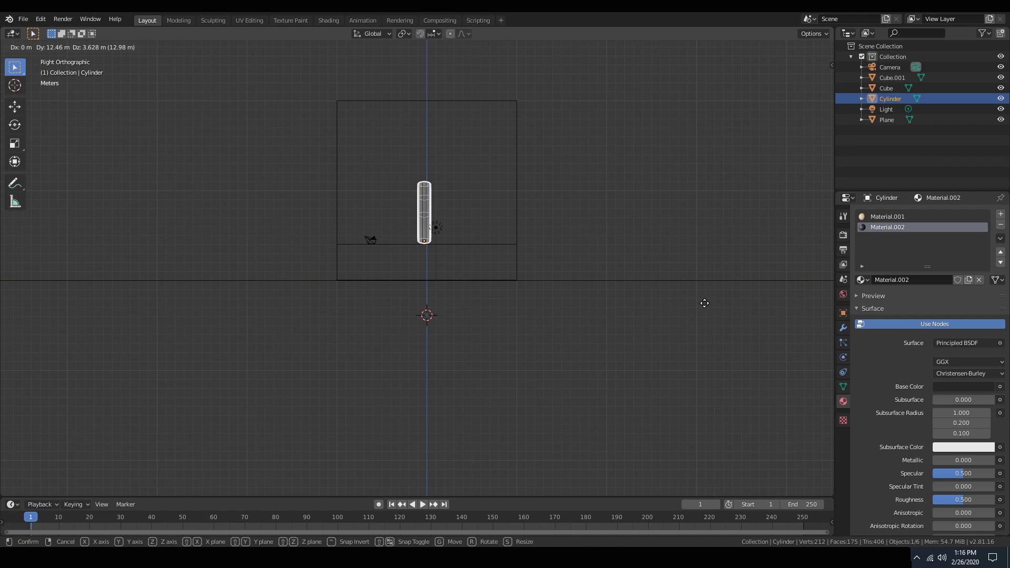
pyautogui.click(707, 302)
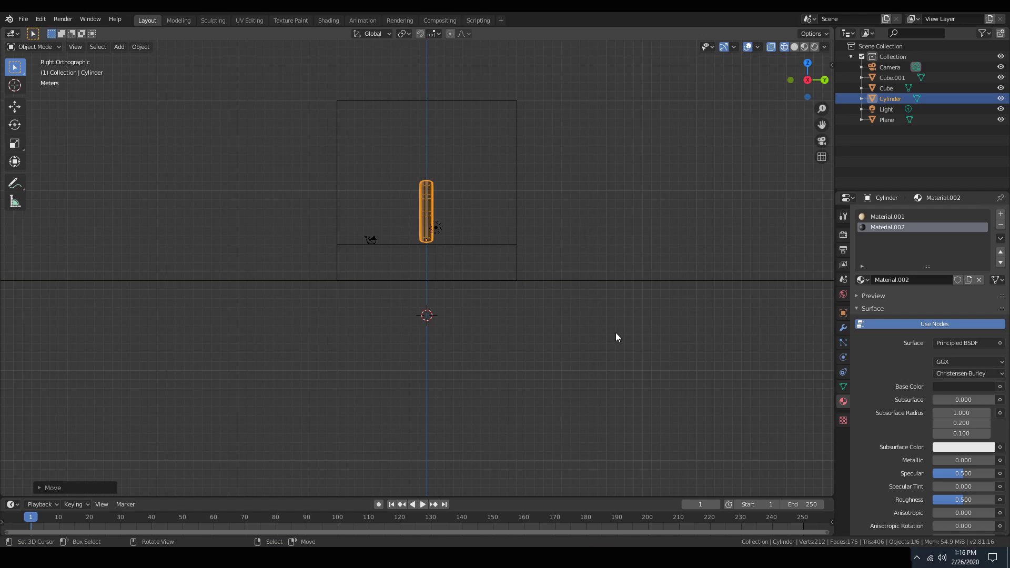
pyautogui.scroll(6, 615, 332)
pyautogui.hotkey('shift', 'z')
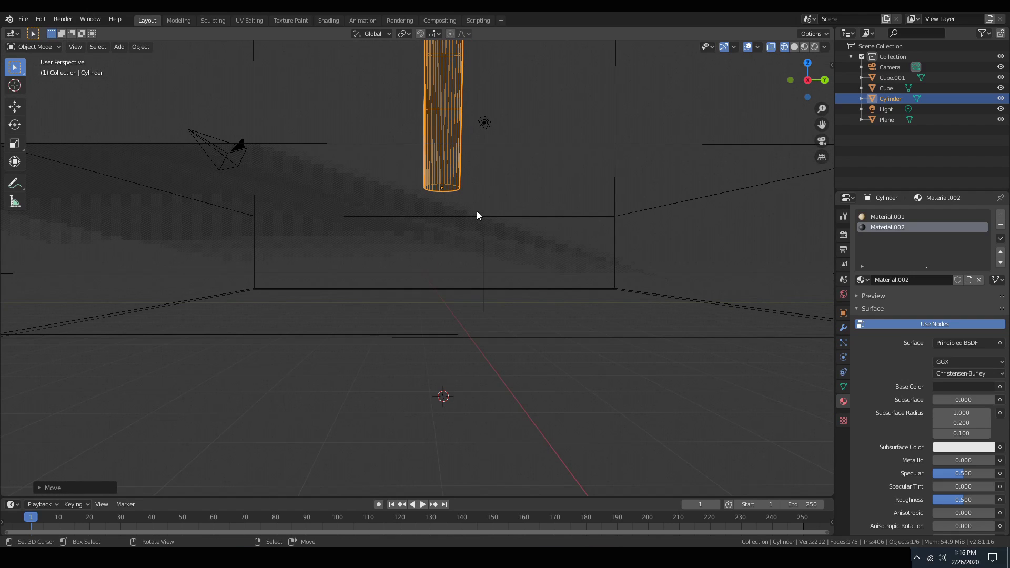
pyautogui.hotkey('shift', 'z')
pyautogui.press('g')
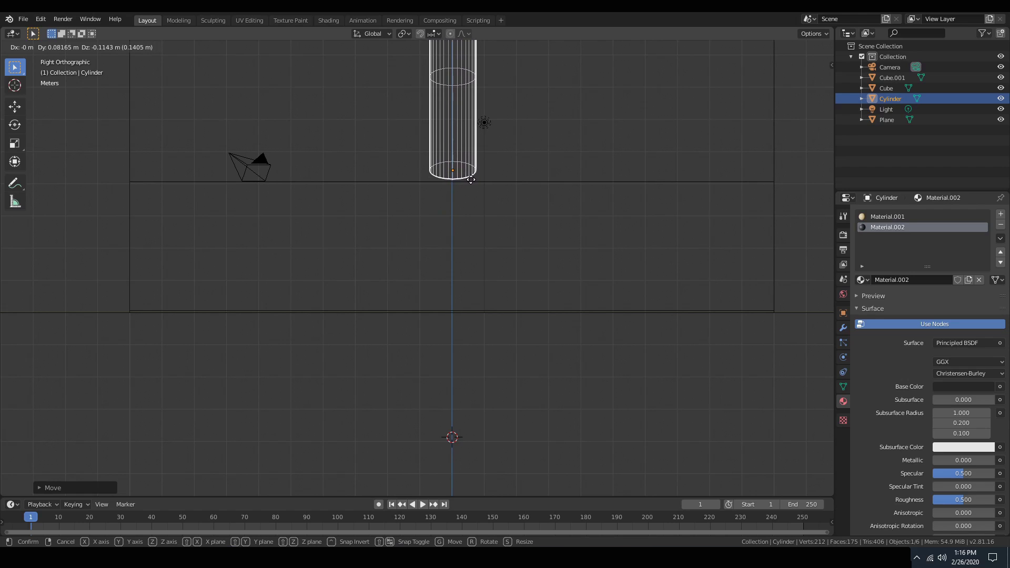
pyautogui.click(470, 180)
pyautogui.moveTo(471, 180); pyautogui.dragTo(412, 210, button='middle')
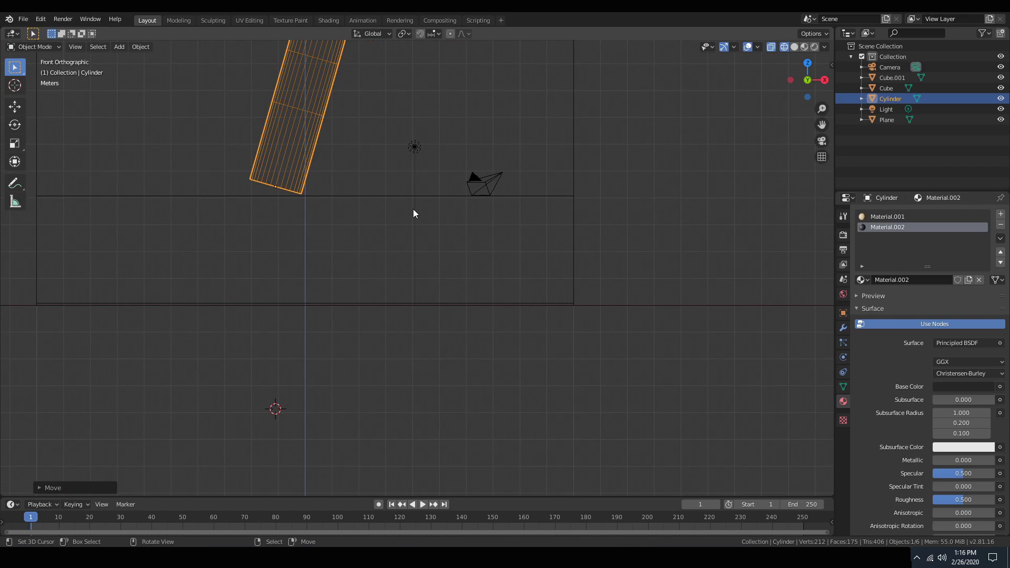
pyautogui.scroll(-3, 414, 213)
# Slide the cylinder along X so its bottom end sits just above the water
pyautogui.press('g')
pyautogui.press('x')
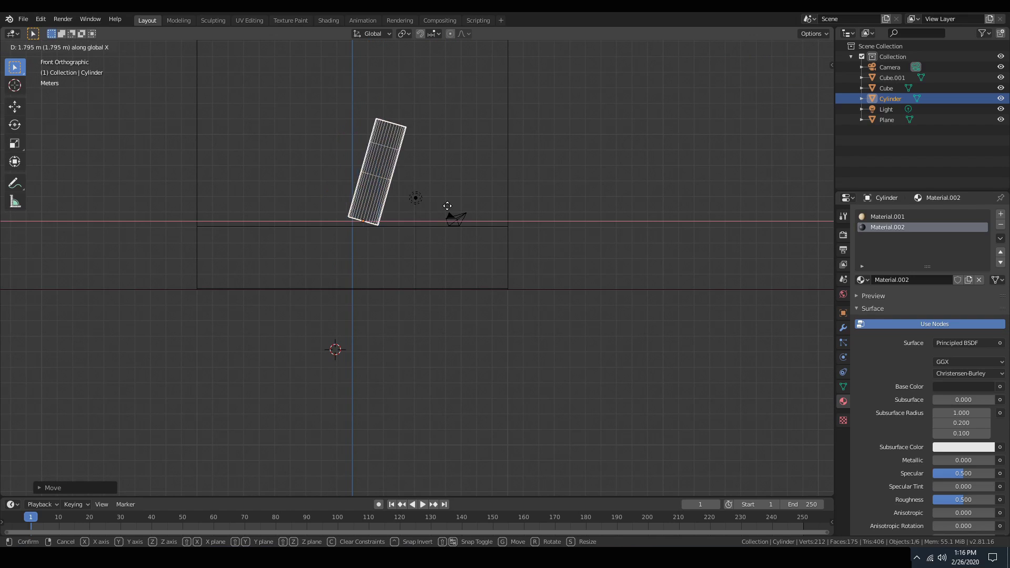
pyautogui.click(540, 193)
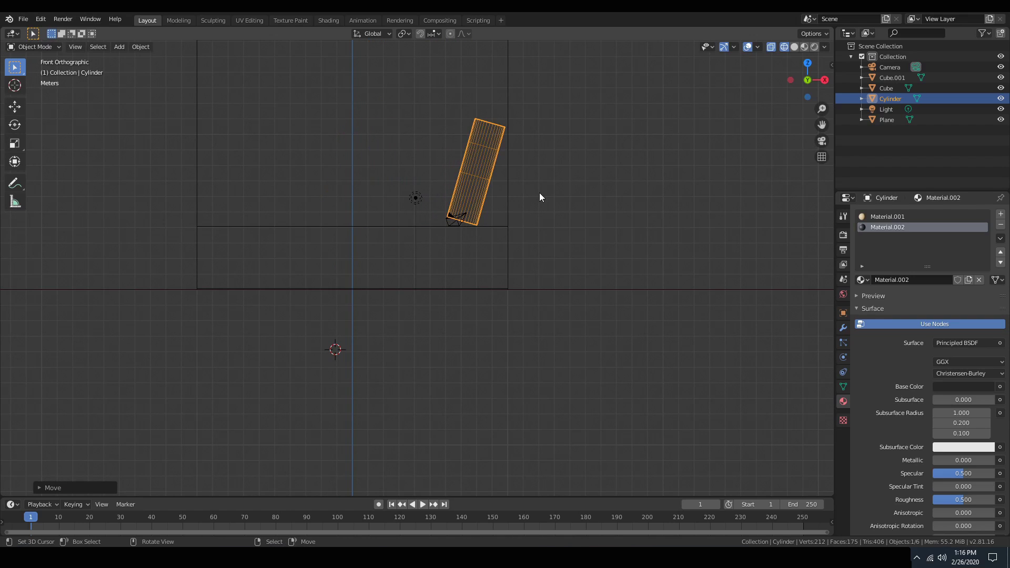
pyautogui.moveTo(539, 193)
pyautogui.mouseDown(button='middle')
pyautogui.moveTo(526, 218)
pyautogui.moveTo(593, 233)
pyautogui.mouseUp(button='middle')
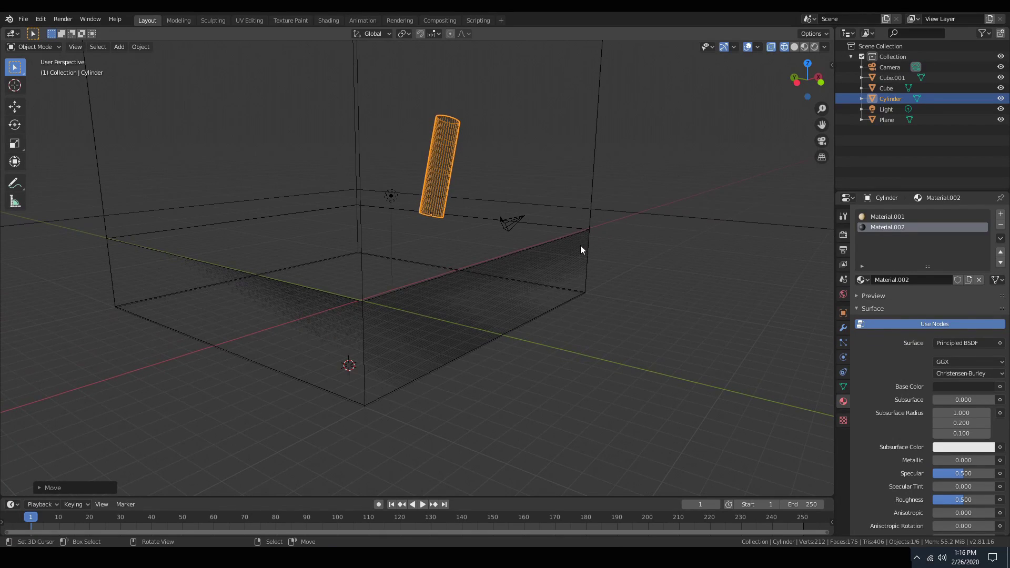
# Keyframe the cylinder's location and rotation at frame 1, then go to frame 48
pyautogui.press('i')
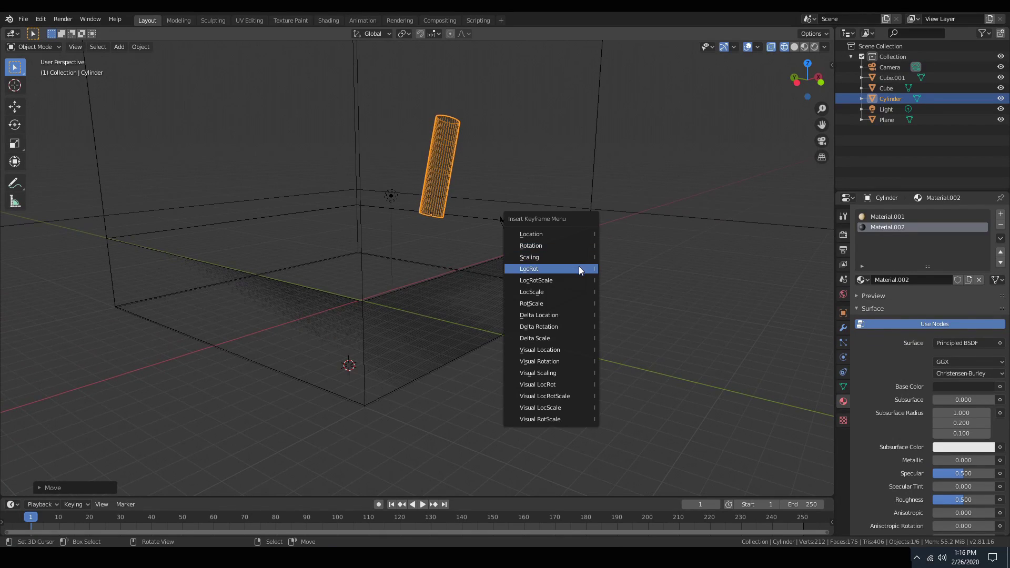
pyautogui.click(578, 269)
pyautogui.click(705, 503)
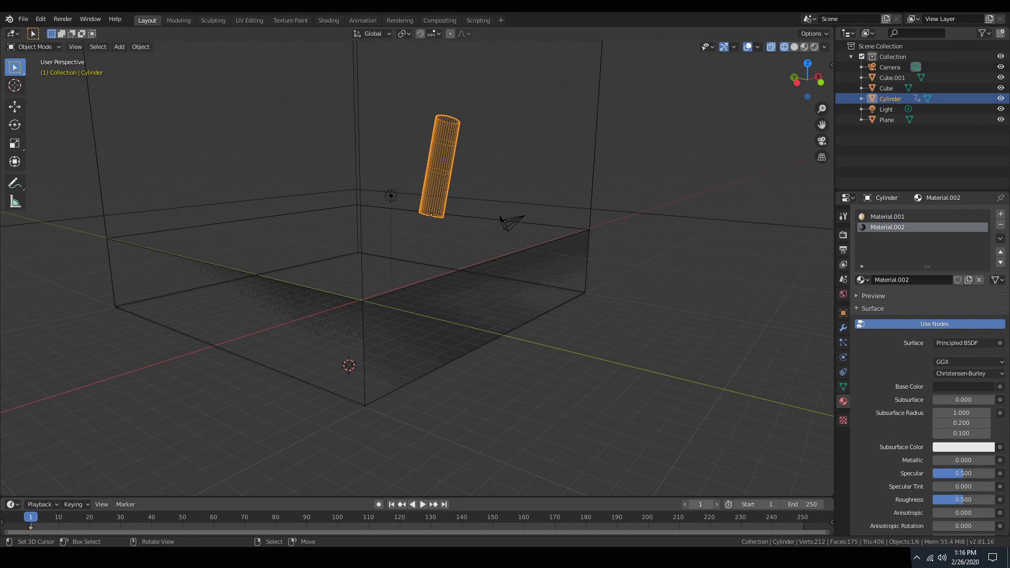
pyautogui.write('48')
pyautogui.press('Return')
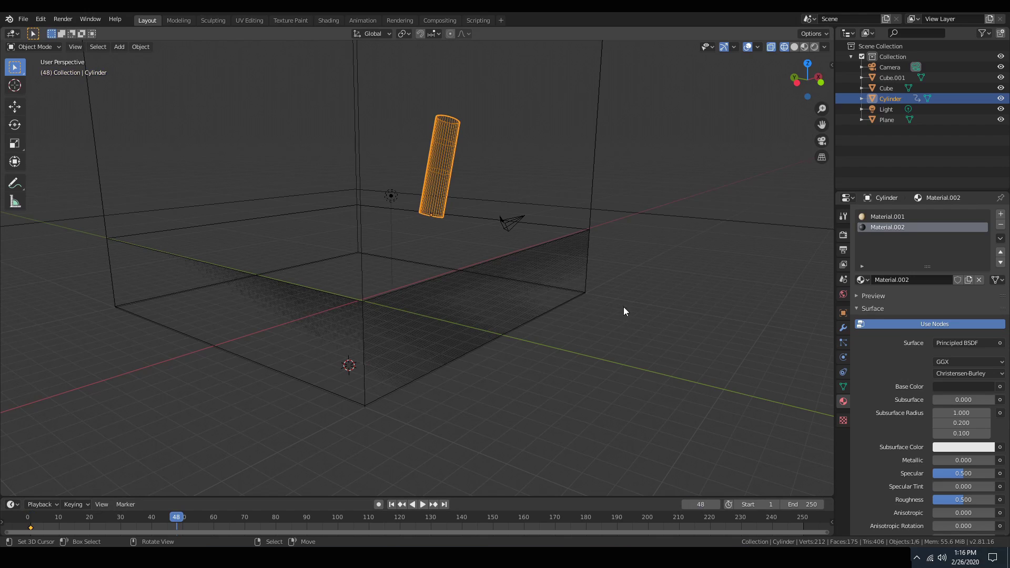
# Tip the cylinder nearly horizontal in front view and lower it slightly along Z
pyautogui.press('KP_3')
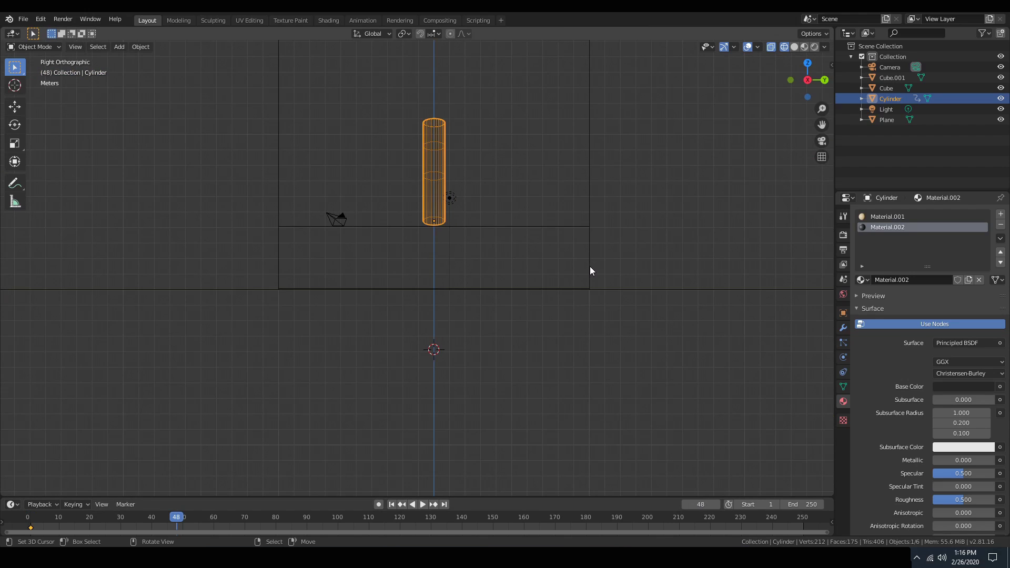
pyautogui.press('KP_1')
pyautogui.press('r')
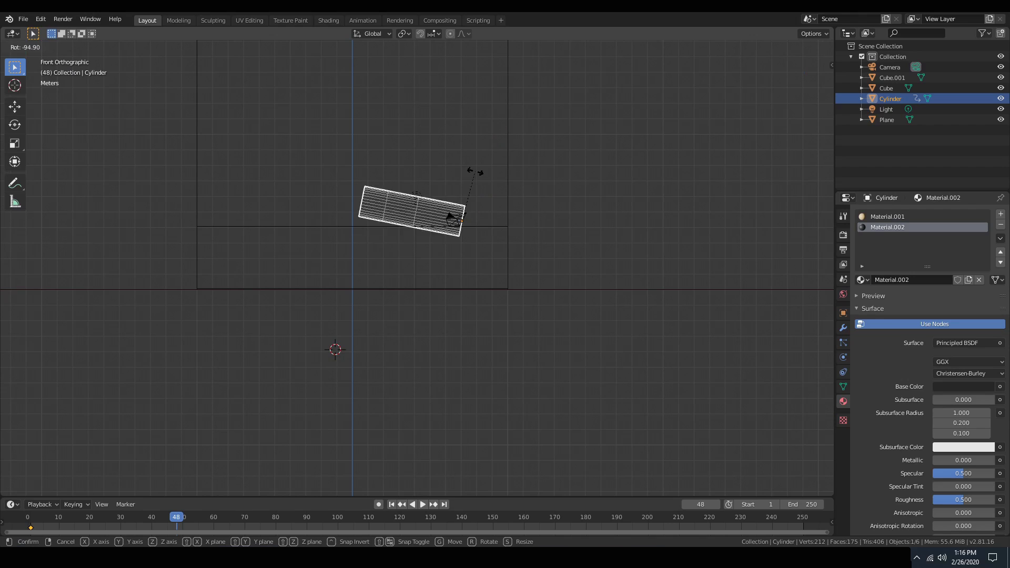
pyautogui.click(458, 173)
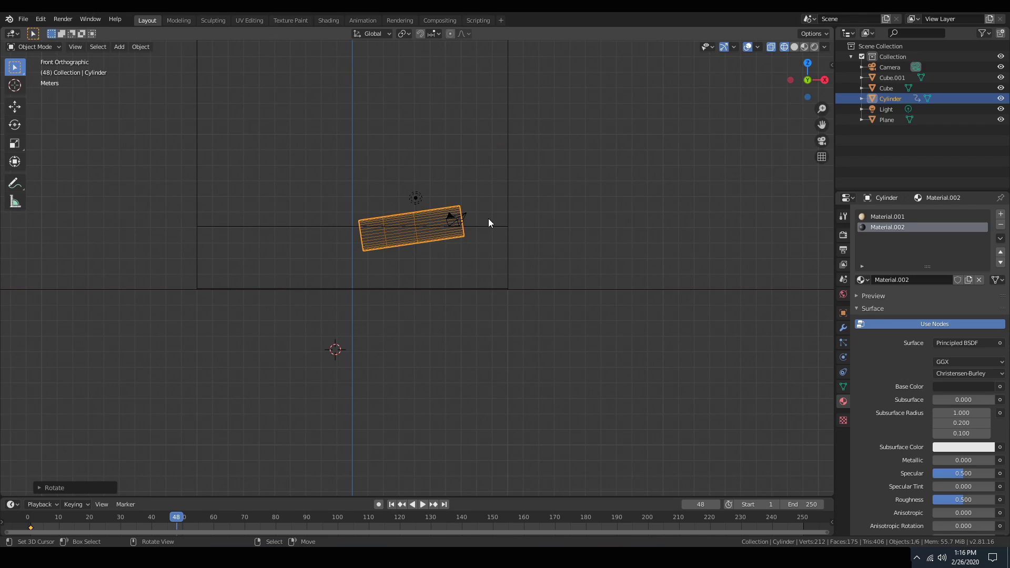
pyautogui.press('g')
pyautogui.press('z')
pyautogui.click(488, 223)
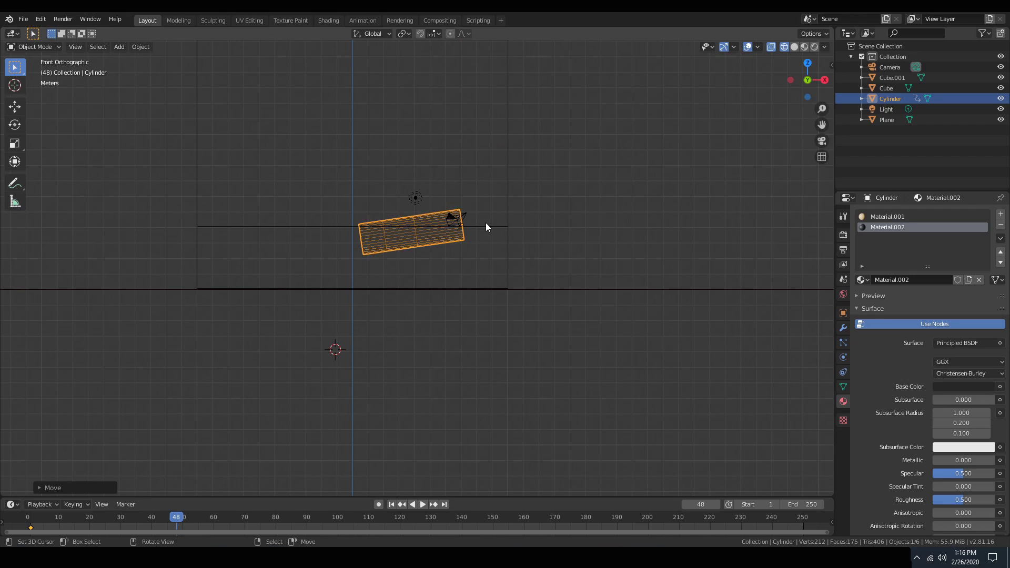
# Turn the cylinder to a steeper tilt and keyframe its LocRot at frame 48
pyautogui.press('KP_7')
pyautogui.press('r')
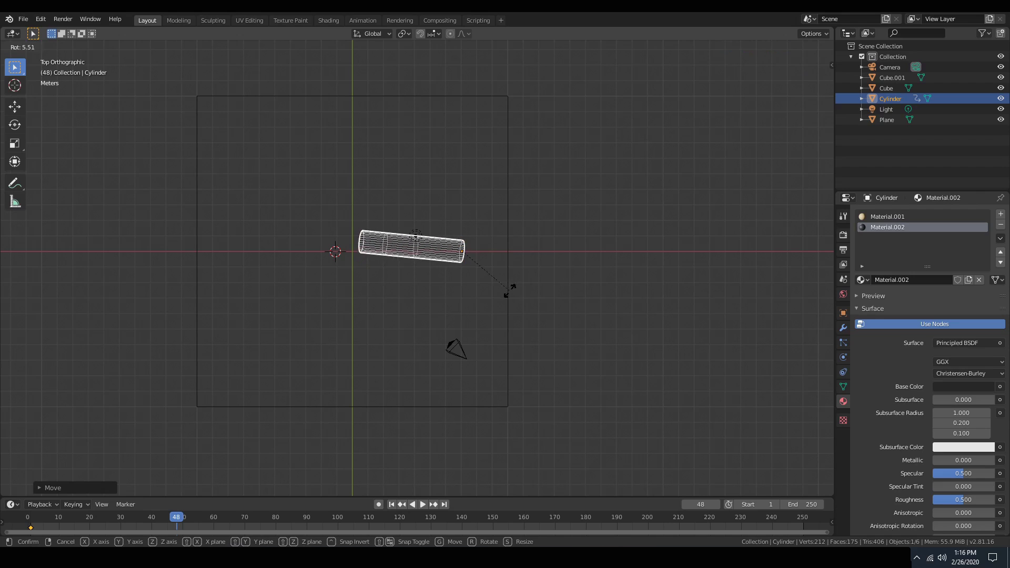
pyautogui.click(472, 315)
pyautogui.moveTo(472, 315); pyautogui.dragTo(633, 203, button='middle')
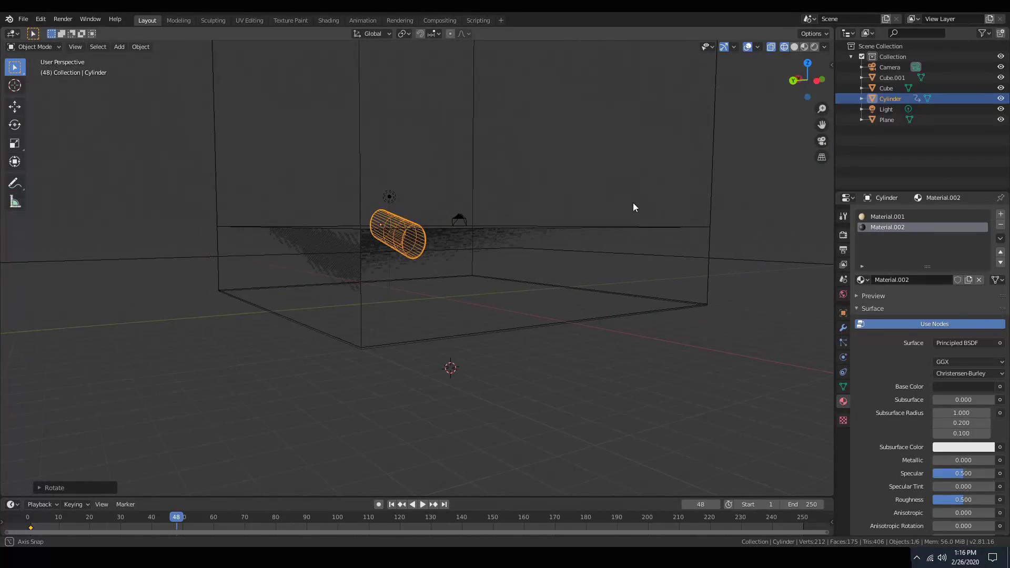
pyautogui.press('KP_5')
pyautogui.moveTo(516, 219); pyautogui.dragTo(489, 204, button='middle')
pyautogui.press('r')
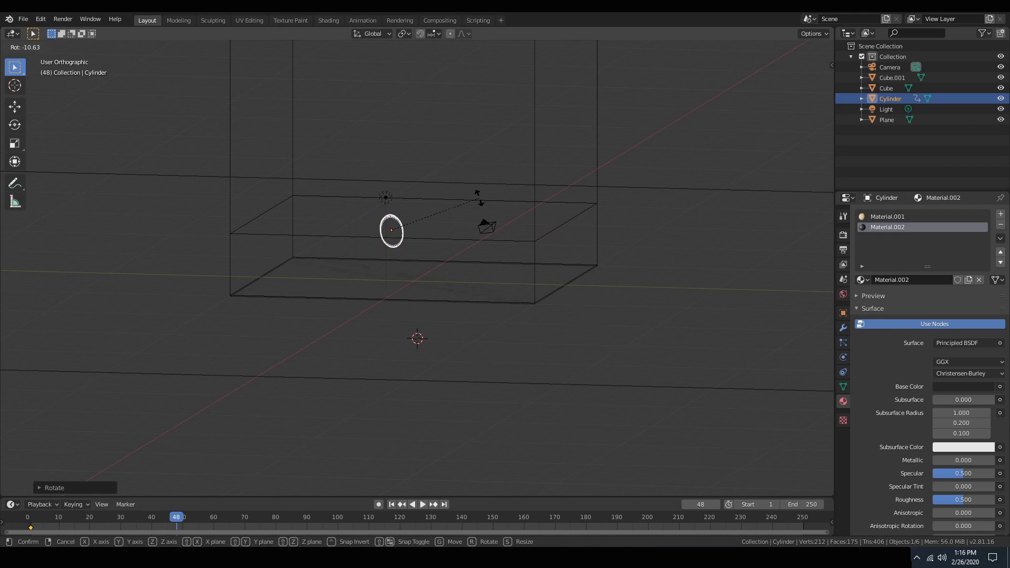
pyautogui.click(480, 240)
pyautogui.moveTo(479, 236); pyautogui.dragTo(491, 304, button='middle')
pyautogui.press('i')
pyautogui.click(464, 275)
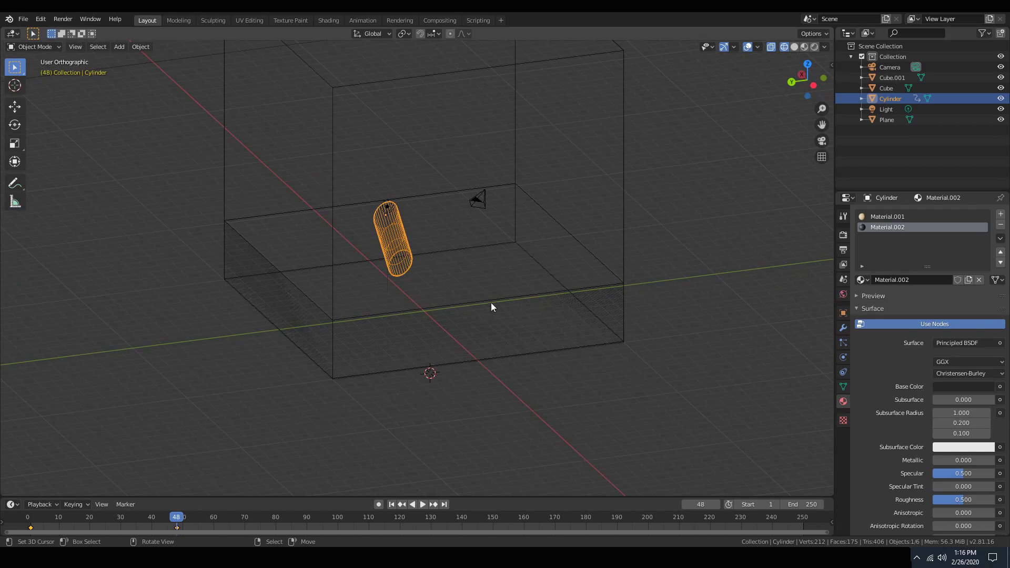
# At frame 72, sink the cylinder deeper into the water and keyframe its LocRot
pyautogui.click(702, 500)
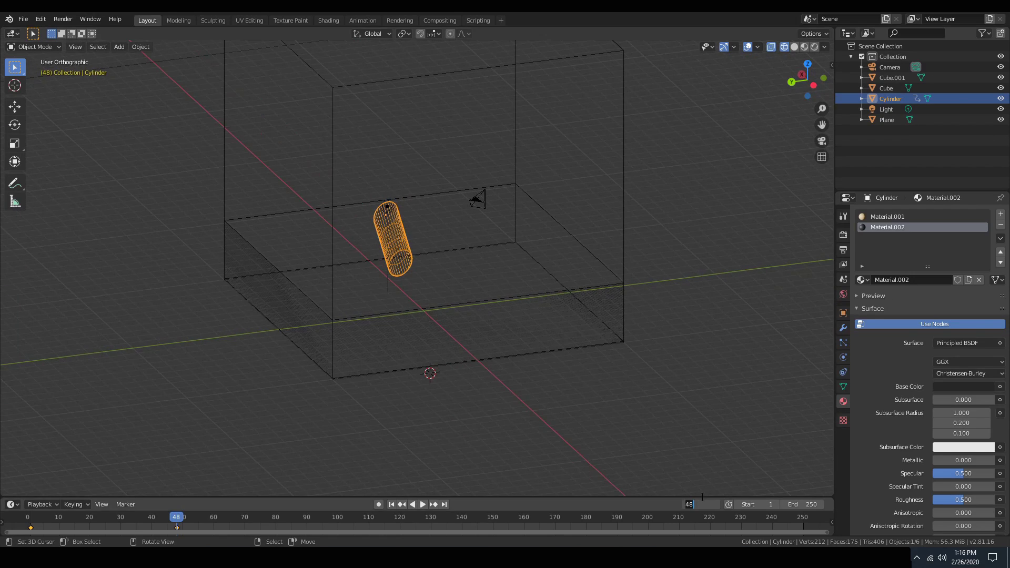
pyautogui.write('72')
pyautogui.press('Return')
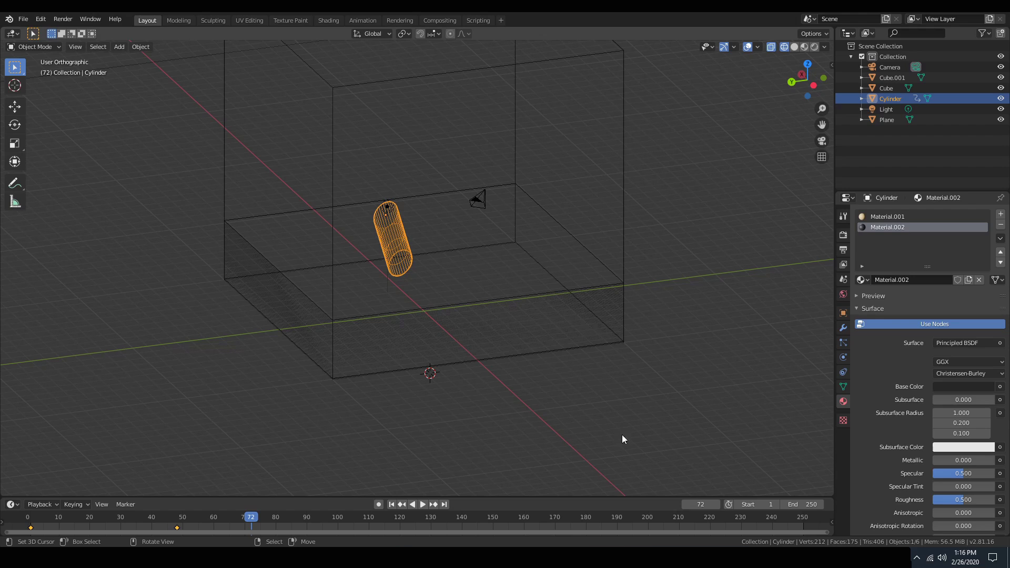
pyautogui.press('KP_3')
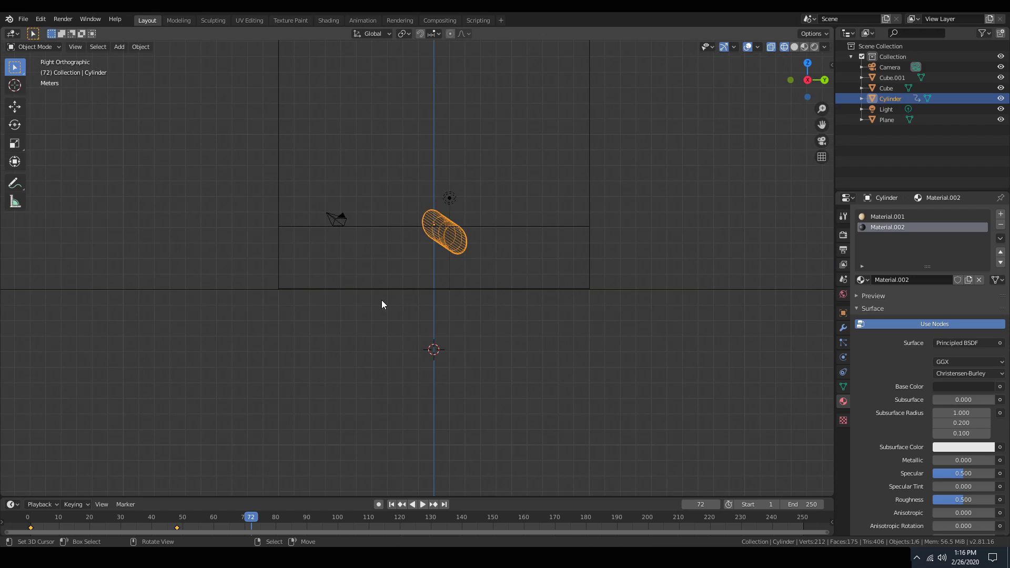
pyautogui.press('g')
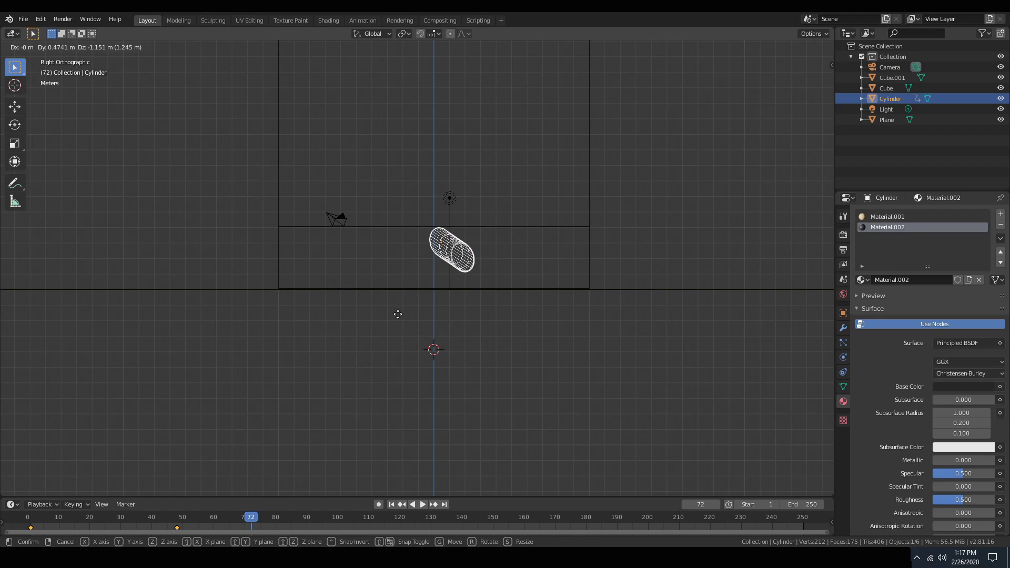
pyautogui.click(402, 317)
pyautogui.press('i')
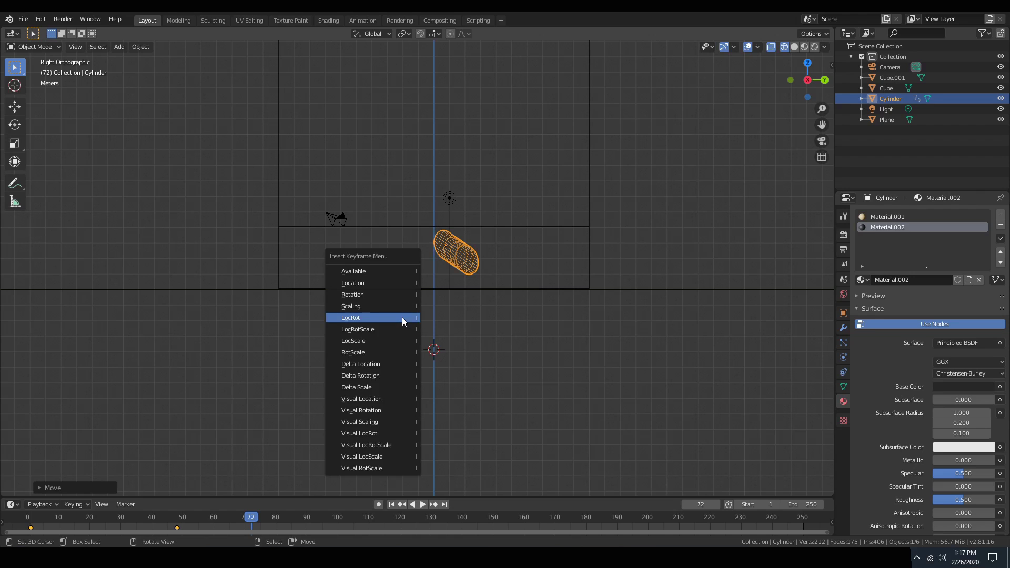
pyautogui.click(402, 317)
# Return to frame 1 and play the cylinder animation
pyautogui.moveTo(486, 298); pyautogui.dragTo(295, 326, button='middle')
pyautogui.hotkey('shift', 'Left')
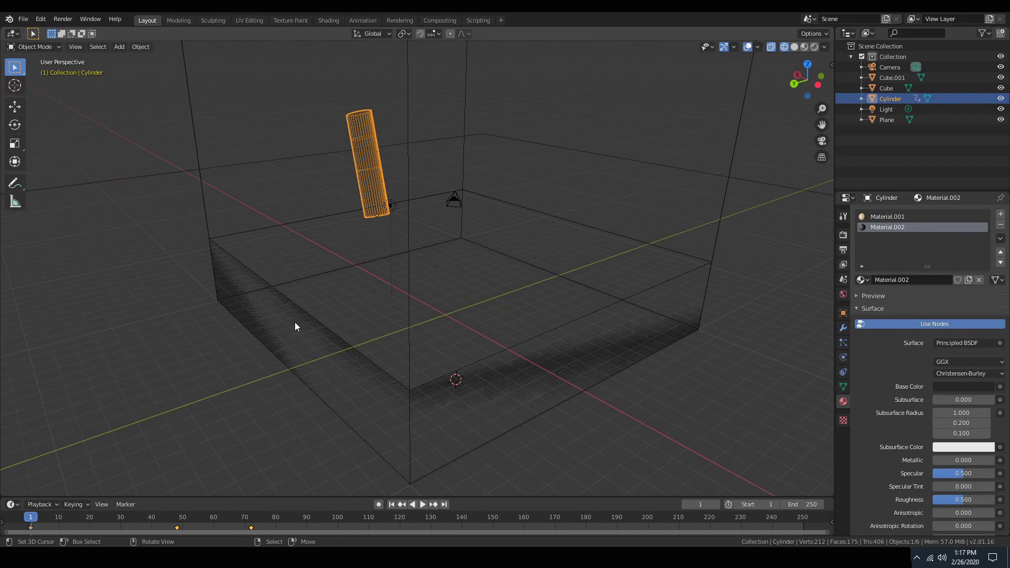
pyautogui.scroll(-3, 293, 327)
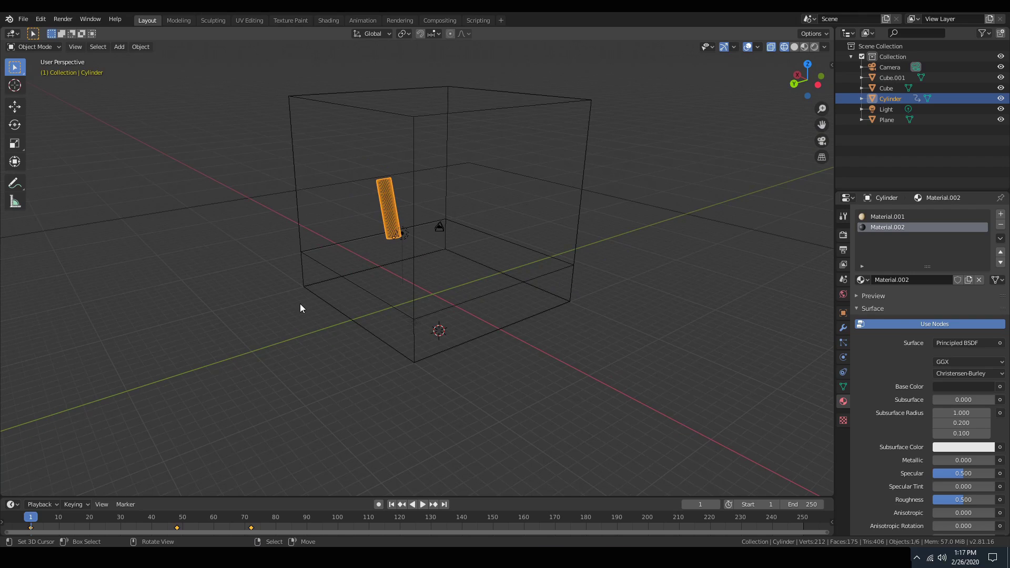
pyautogui.press('space')
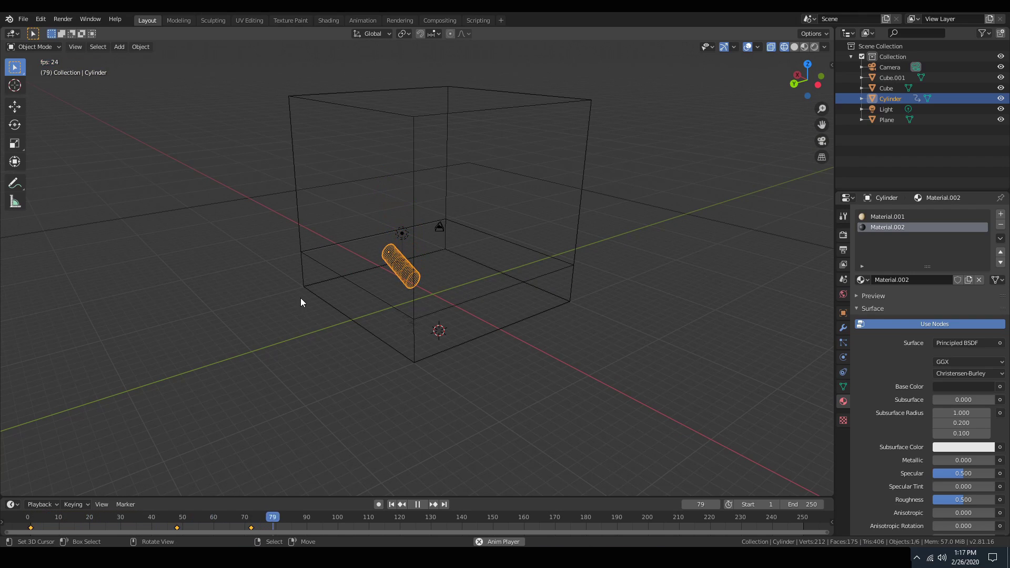
# Stop playback, return to the first frame, and snap the 3D cursor to world origin
pyautogui.press('space')
pyautogui.press('Down')
pyautogui.press('Down')
pyautogui.press('Down')
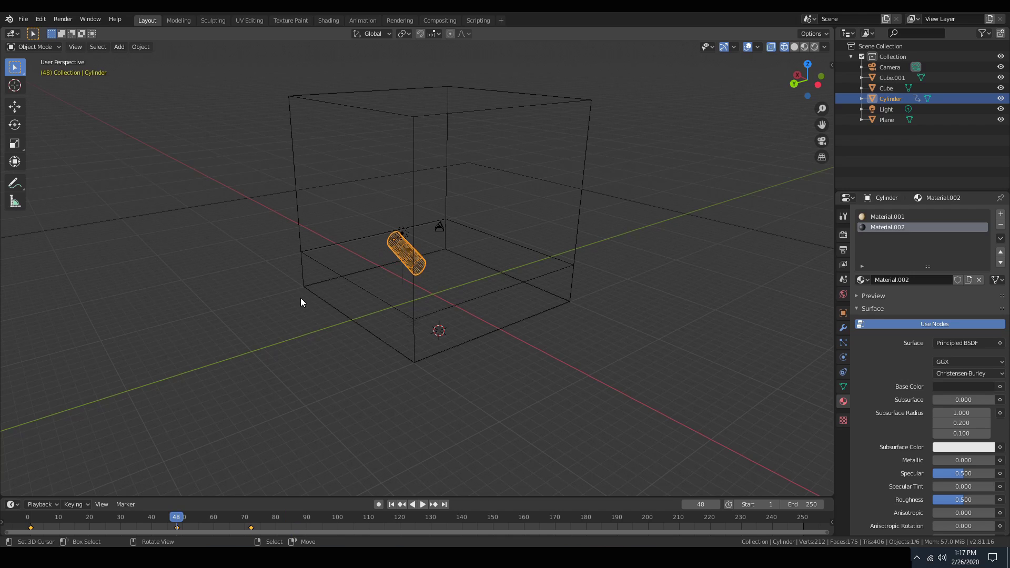
pyautogui.moveTo(317, 288); pyautogui.dragTo(474, 337, button='middle')
pyautogui.hotkey('shift', 'a')
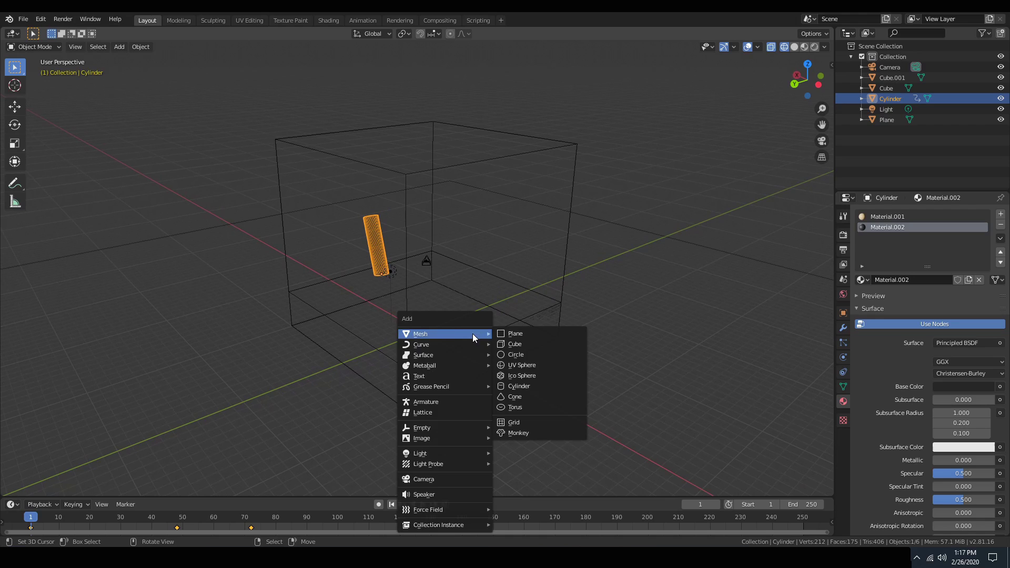
pyautogui.press('Escape')
pyautogui.click(406, 305)
pyautogui.hotkey('shift', 's')
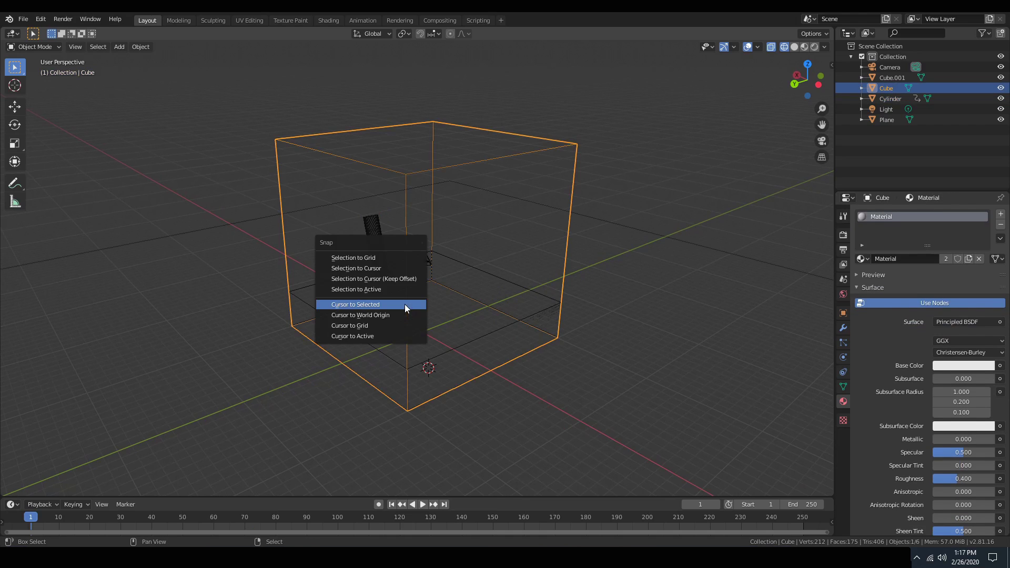
pyautogui.click(408, 315)
# Add a cube, place it beyond the tank at upper left, and scale it to about 0.43
pyautogui.hotkey('shift', 'a')
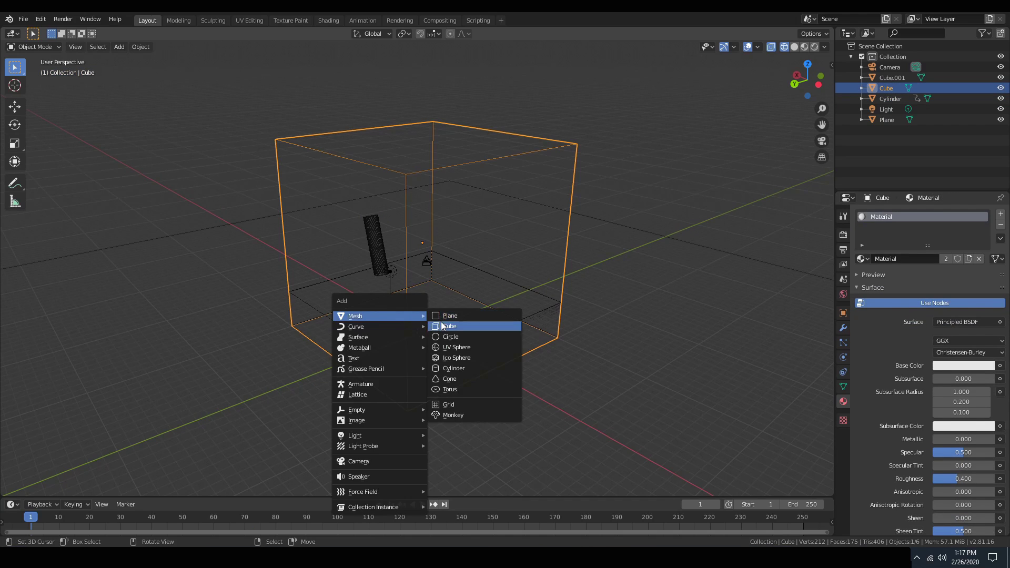
pyautogui.click(443, 325)
pyautogui.scroll(-2, 443, 326)
pyautogui.press('g')
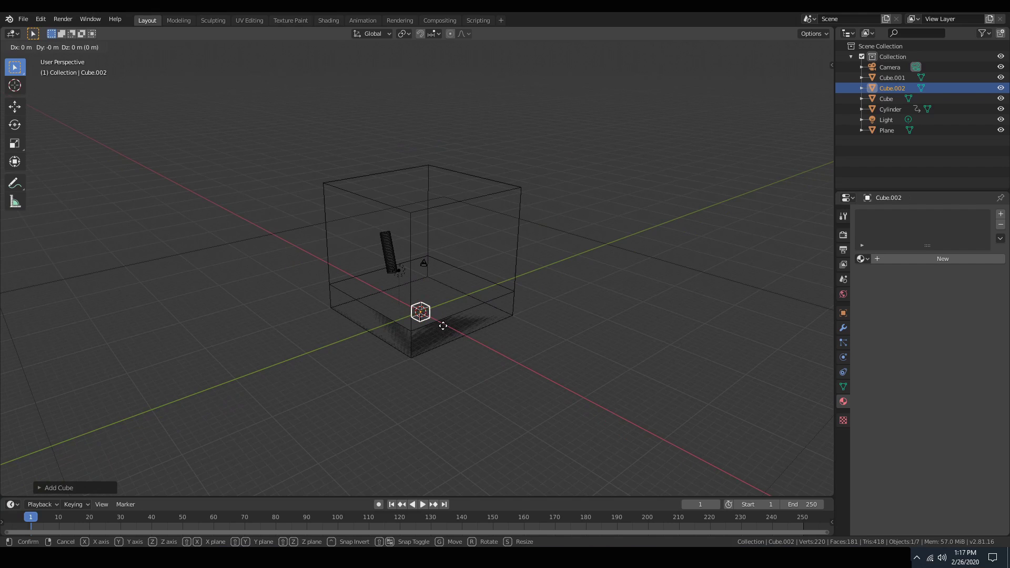
pyautogui.click(215, 387)
pyautogui.press('g')
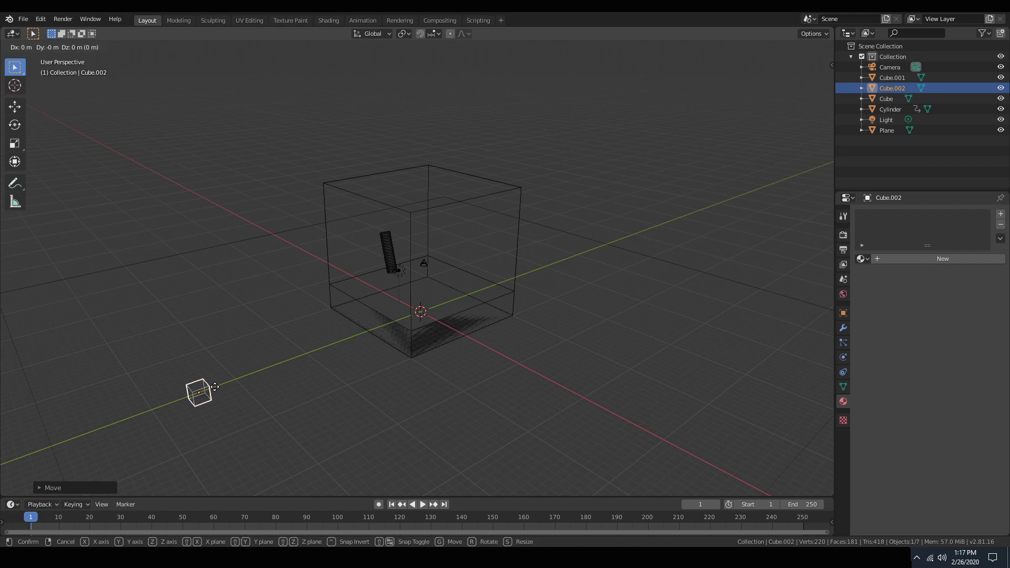
pyautogui.click(205, 144)
pyautogui.press('s')
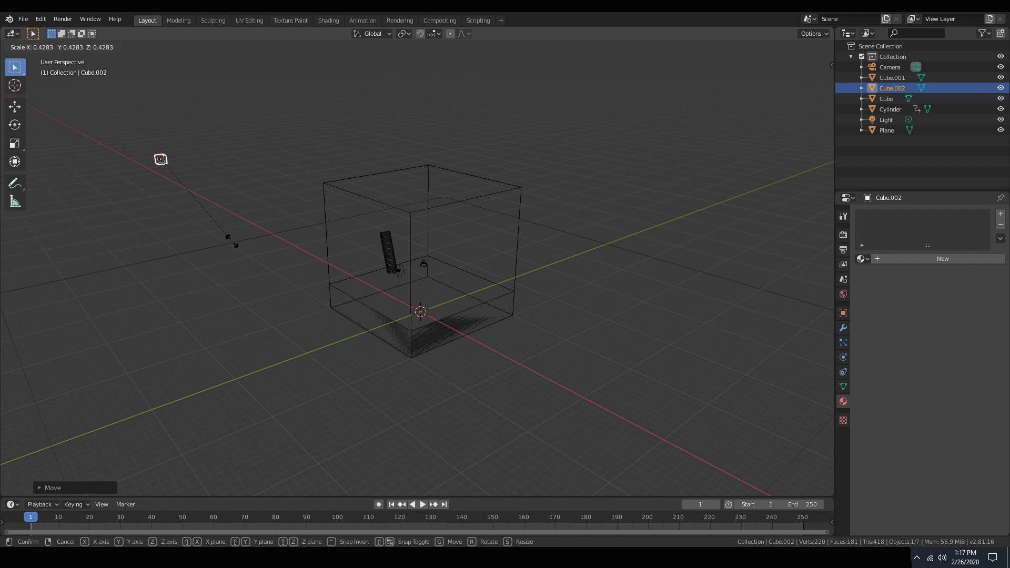
pyautogui.click(232, 243)
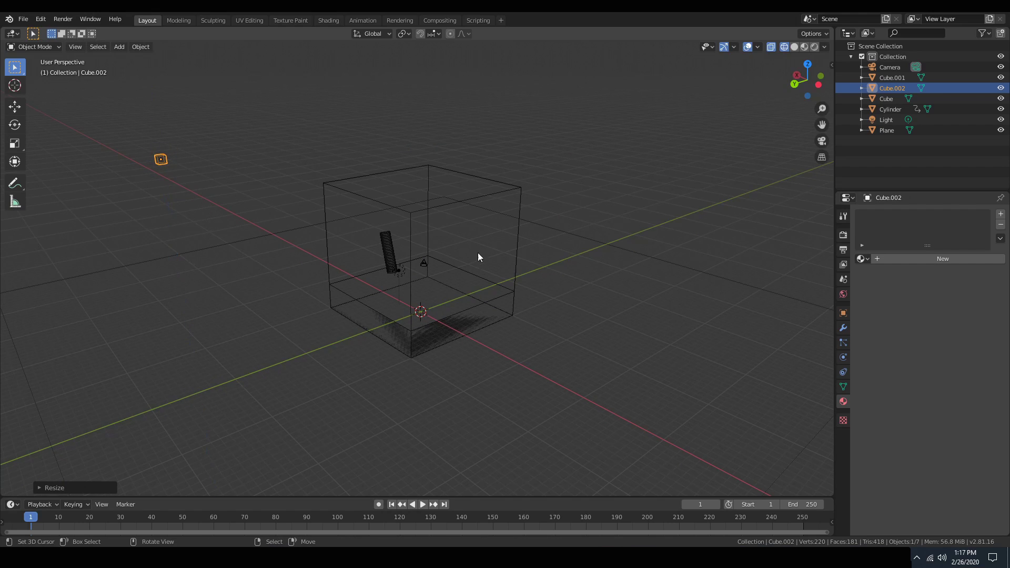
# Rename the small cube to 'particle'
pyautogui.click(843, 313)
pyautogui.click(894, 213)
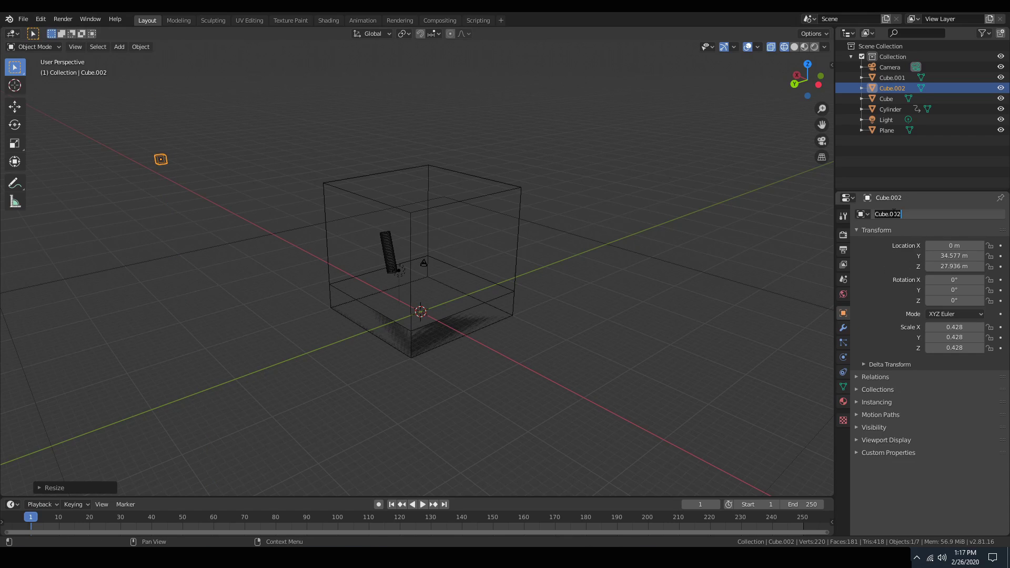
pyautogui.write('particle')
pyautogui.press('Return')
# Snap the 3D cursor to the particle object
pyautogui.rightClick(369, 227)
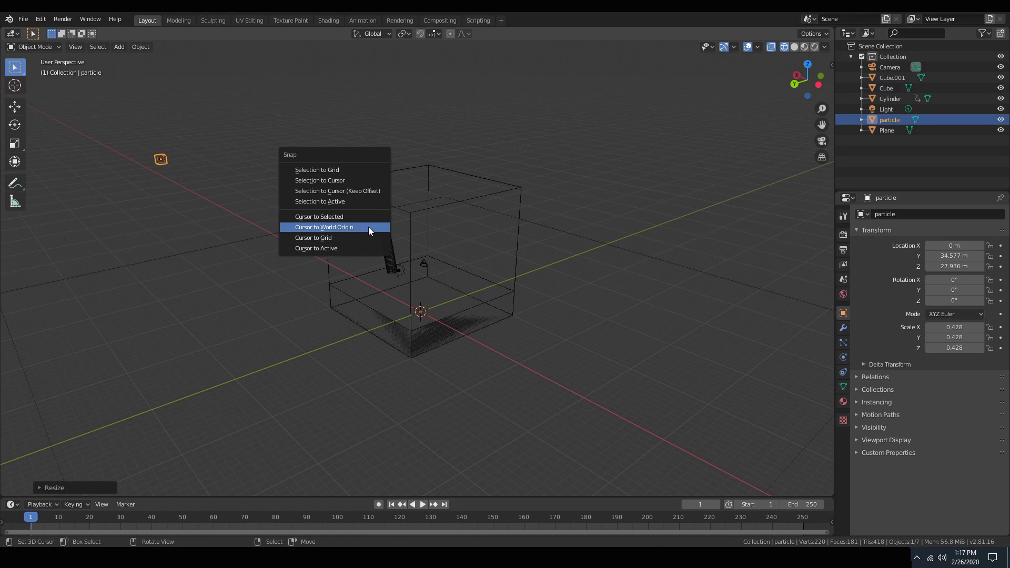
pyautogui.press('Escape')
pyautogui.rightClick(368, 230)
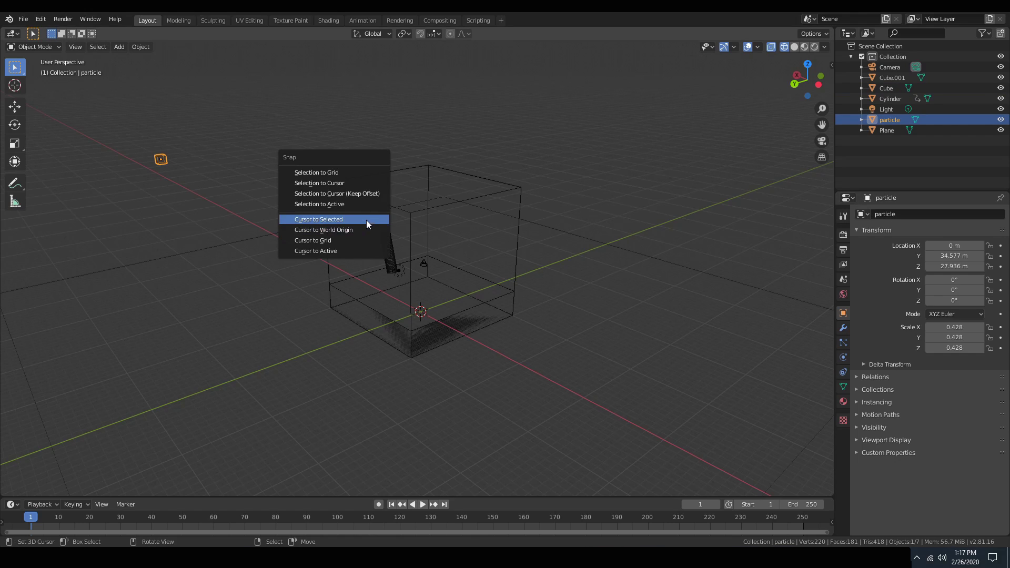
pyautogui.press('Escape')
pyautogui.hotkey('shift', 'a')
# Add an icosphere at the particle's spot and shift it along the Y axis
pyautogui.moveTo(367, 219)
pyautogui.click(417, 262)
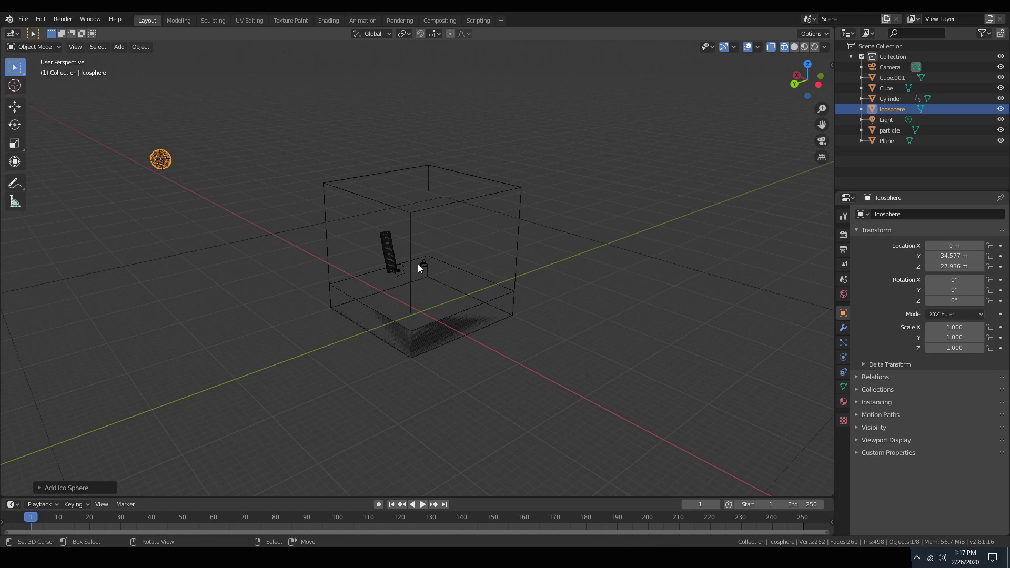
pyautogui.press('g')
pyautogui.press('x')
pyautogui.press('y')
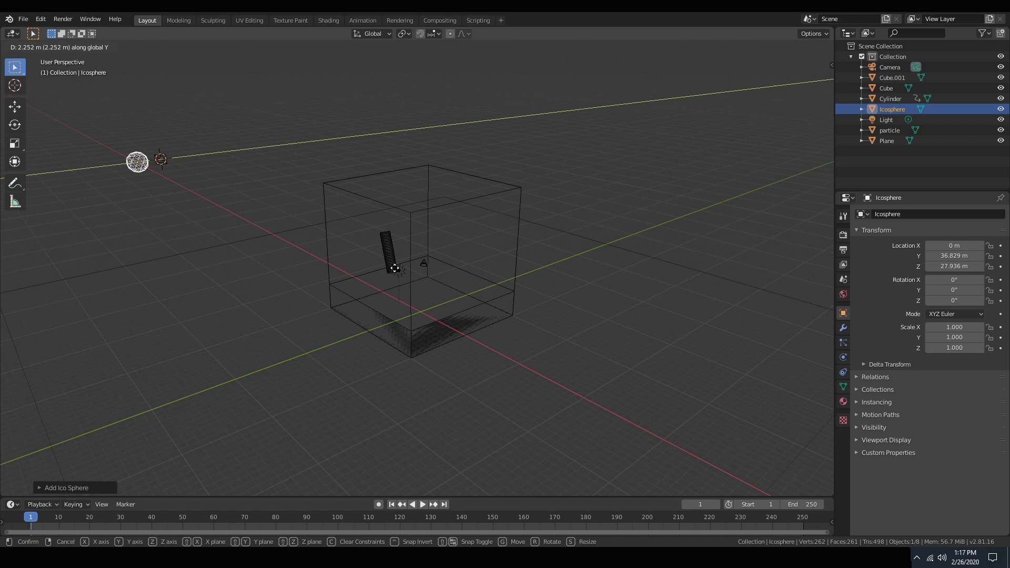
pyautogui.click(399, 269)
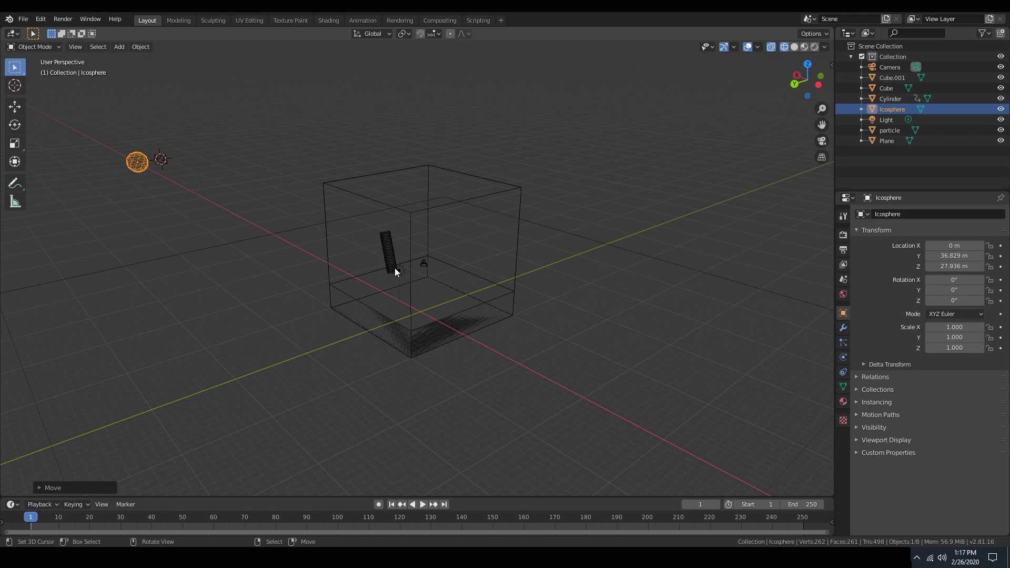
# Rename the icosphere to 'foam'
pyautogui.doubleClick(938, 216)
pyautogui.write('foam')
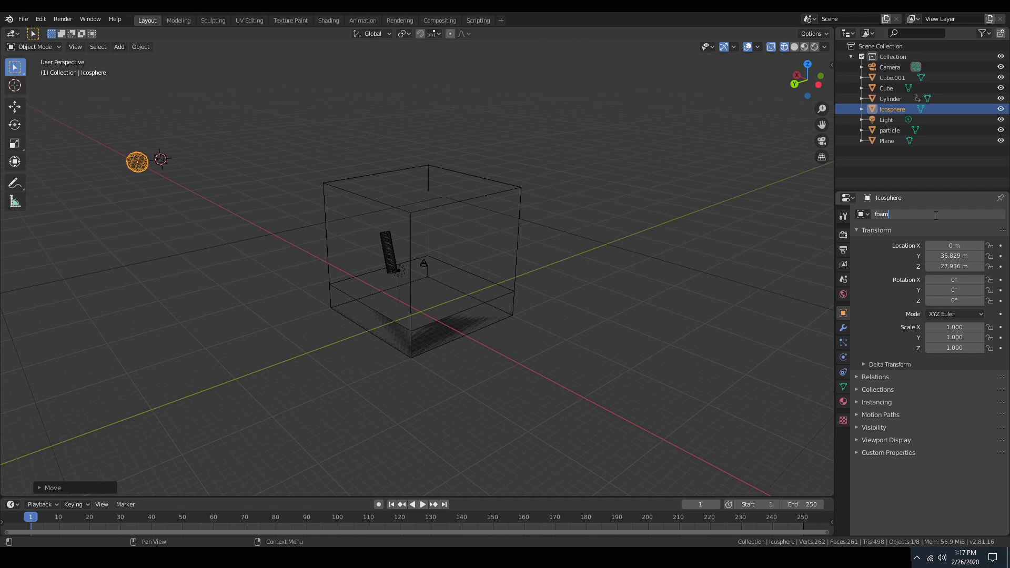
pyautogui.press('Return')
pyautogui.scroll(3, 561, 254)
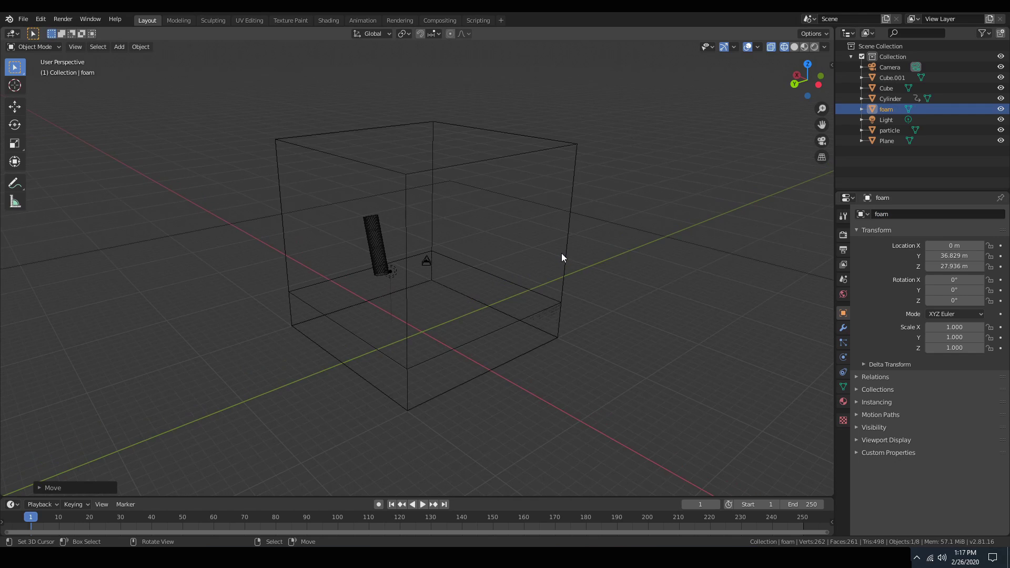
pyautogui.scroll(-4, 562, 254)
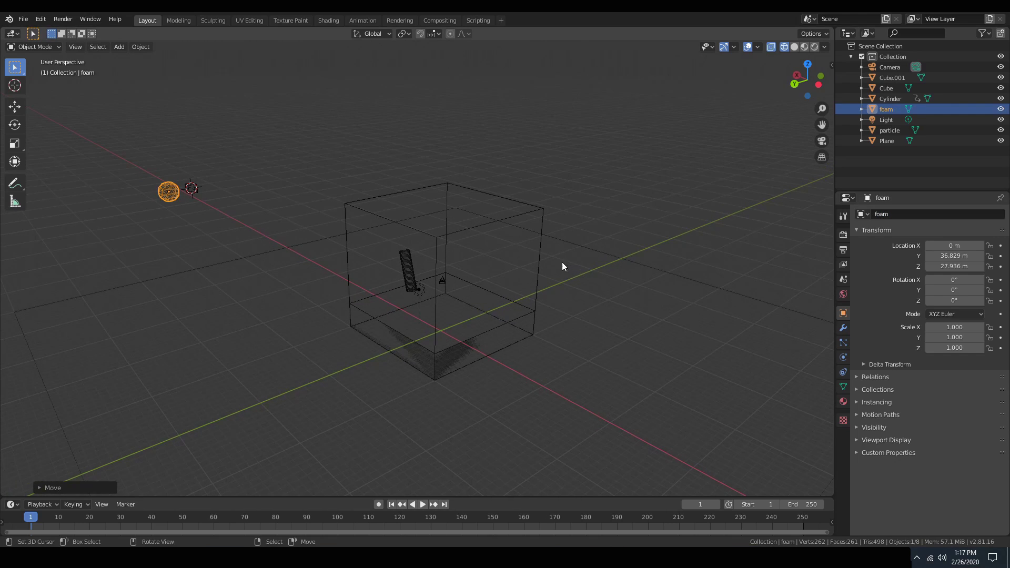
# Select the tank, the slab, then the particle and foam objects in turn
pyautogui.click(538, 253)
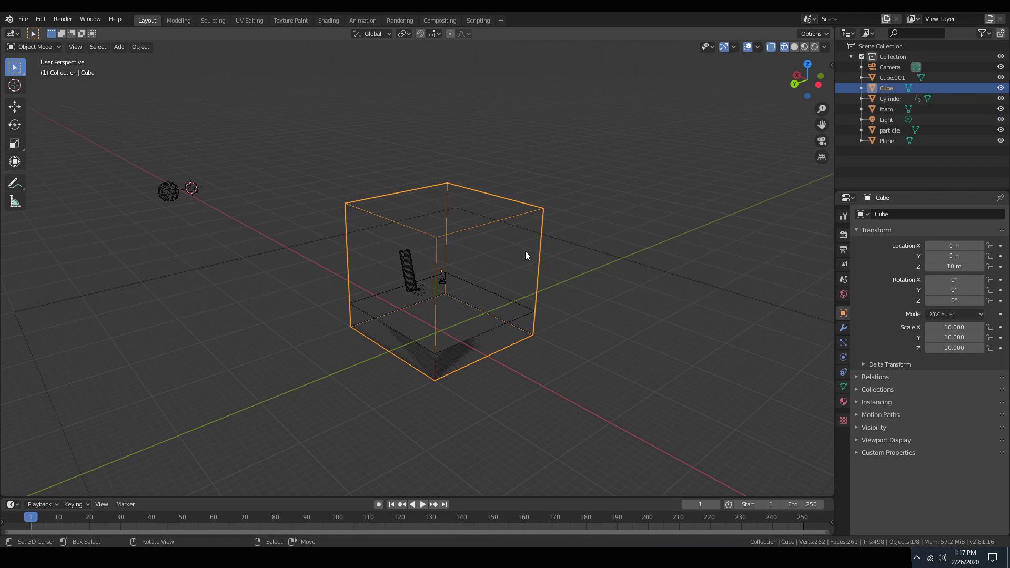
pyautogui.click(492, 292)
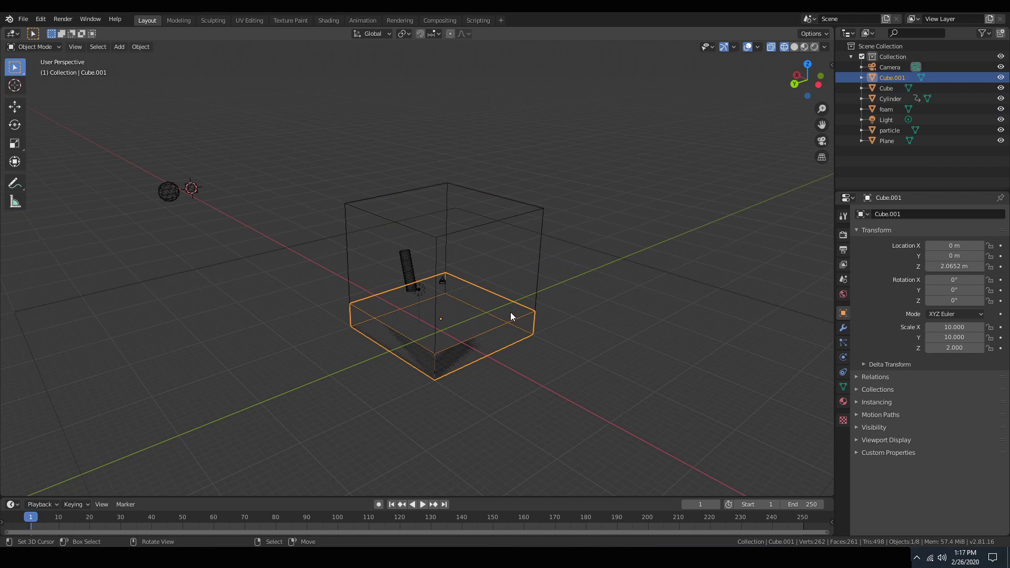
pyautogui.moveTo(495, 314); pyautogui.dragTo(507, 311, button='middle')
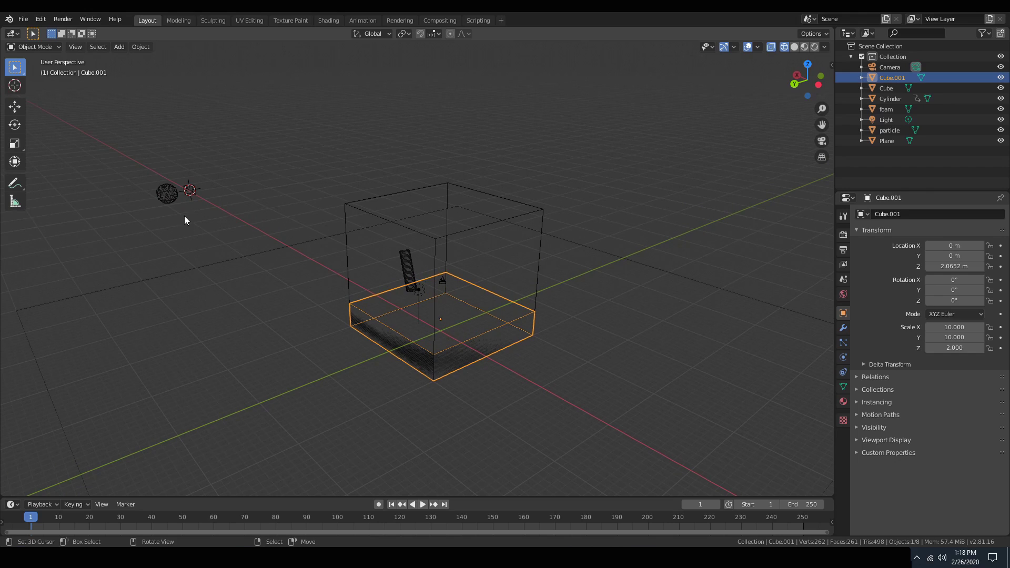
pyautogui.click(188, 195)
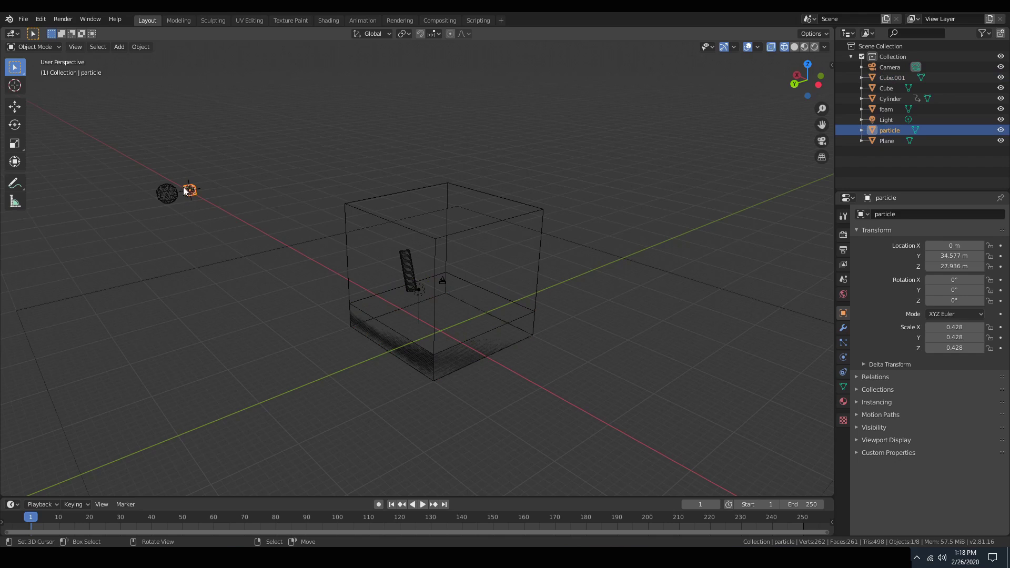
pyautogui.click(167, 195)
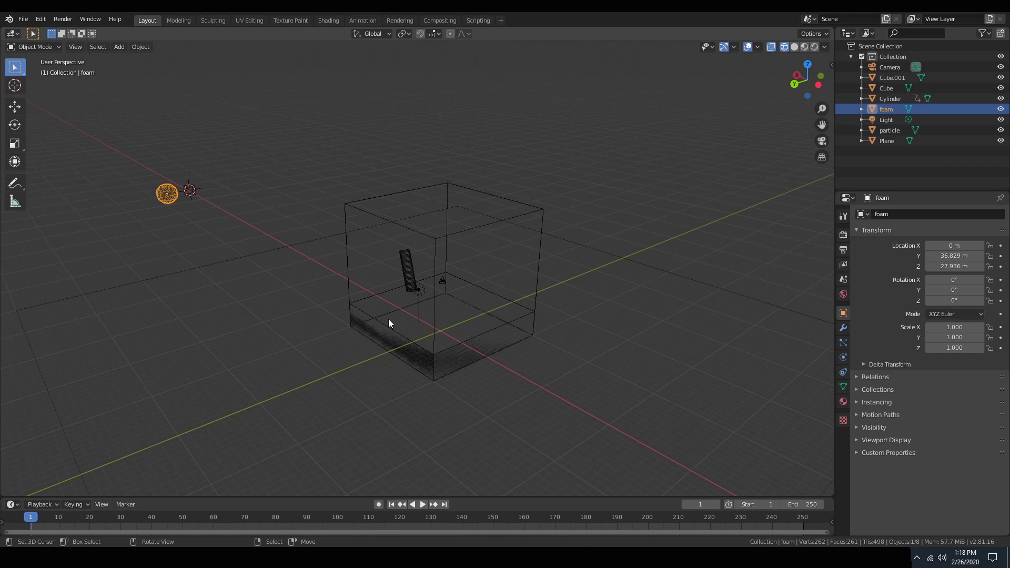
# Give the large tank cube Fluid physics of type Domain
pyautogui.click(343, 219)
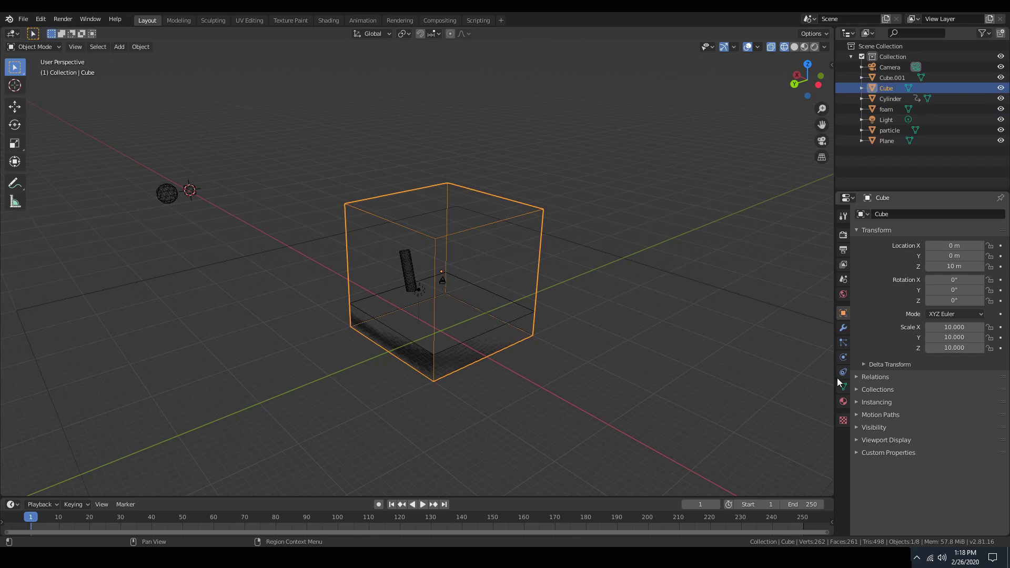
pyautogui.click(842, 358)
pyautogui.click(967, 237)
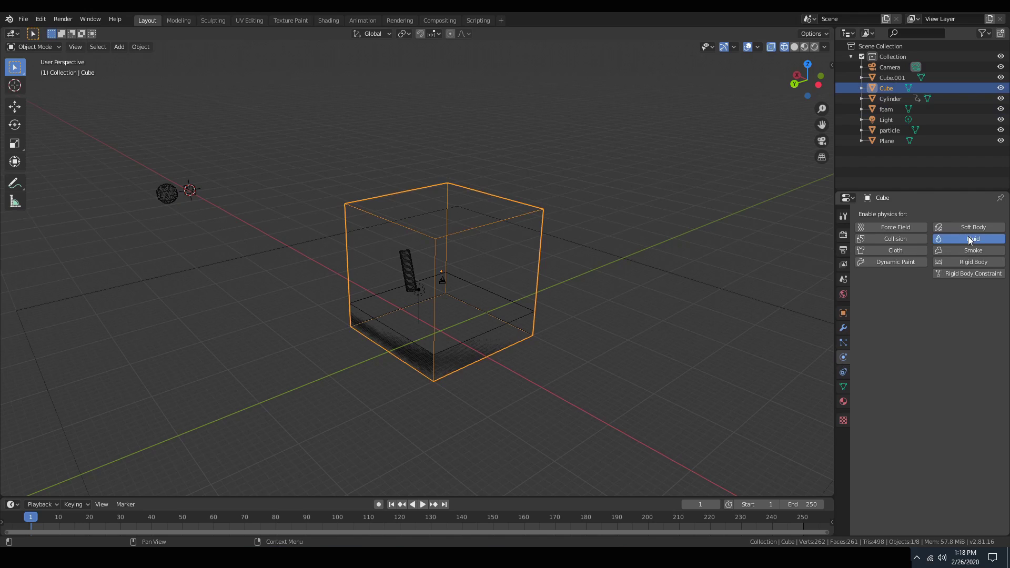
pyautogui.click(961, 305)
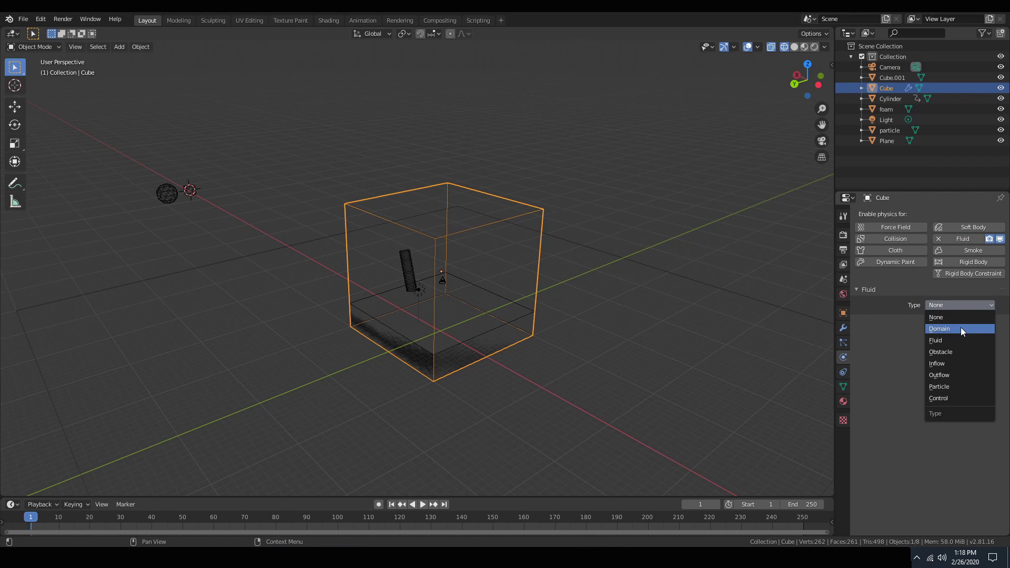
pyautogui.click(961, 328)
# Give the flat slab inside the tank Fluid physics of type Fluid
pyautogui.click(491, 288)
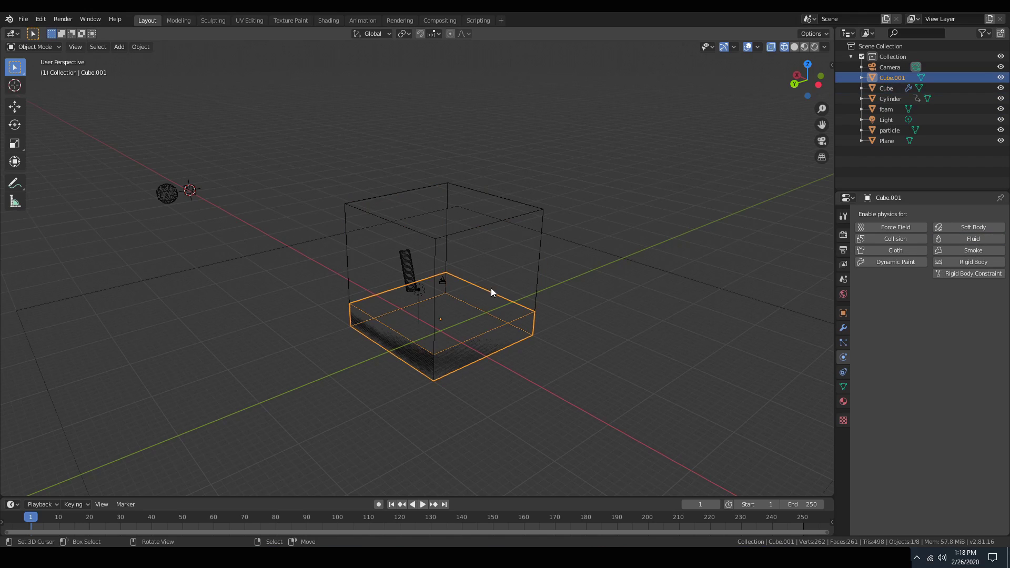
pyautogui.click(941, 240)
pyautogui.click(955, 305)
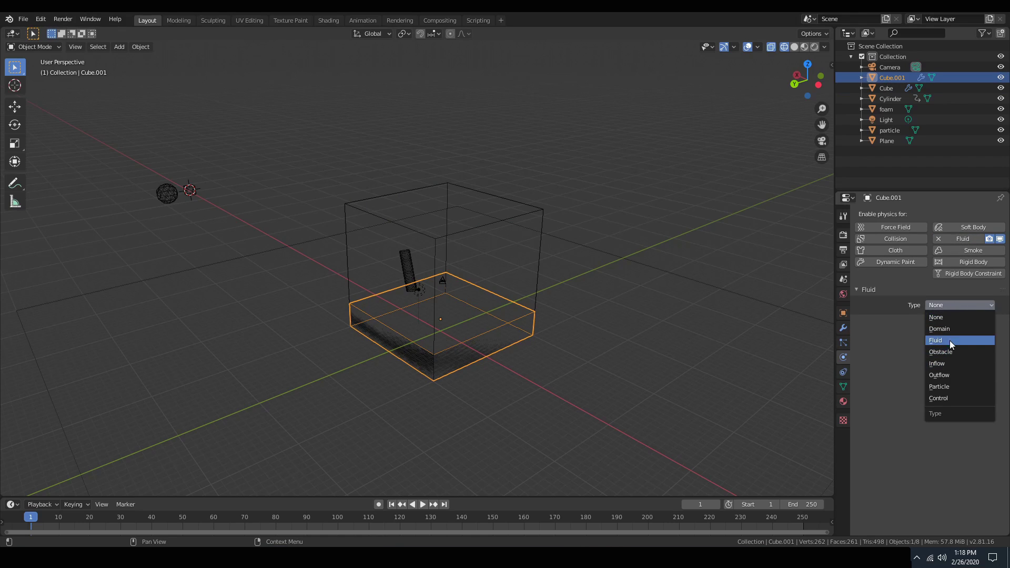
pyautogui.click(949, 342)
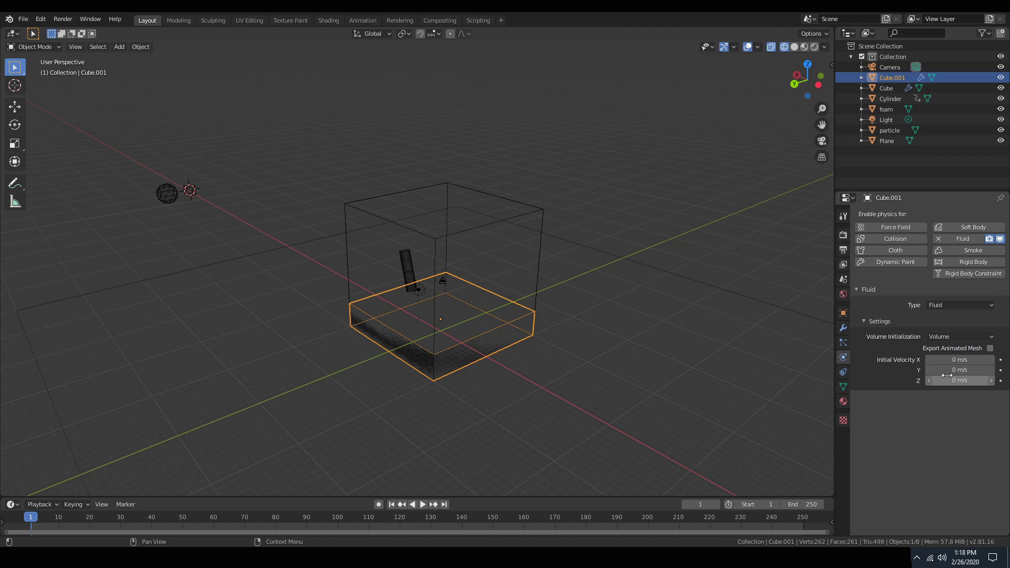
pyautogui.moveTo(494, 339); pyautogui.dragTo(532, 313, button='middle')
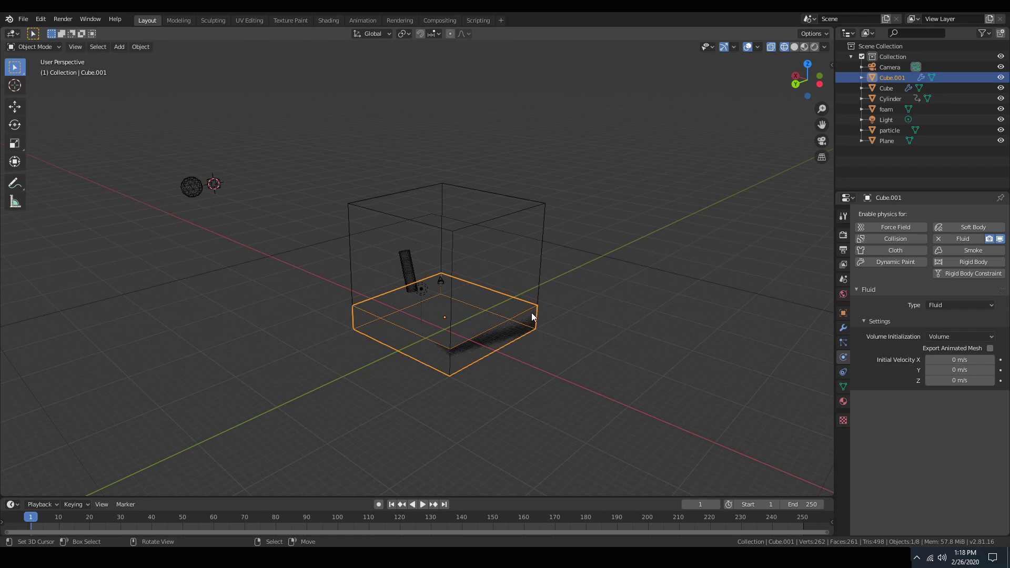
pyautogui.click(407, 269)
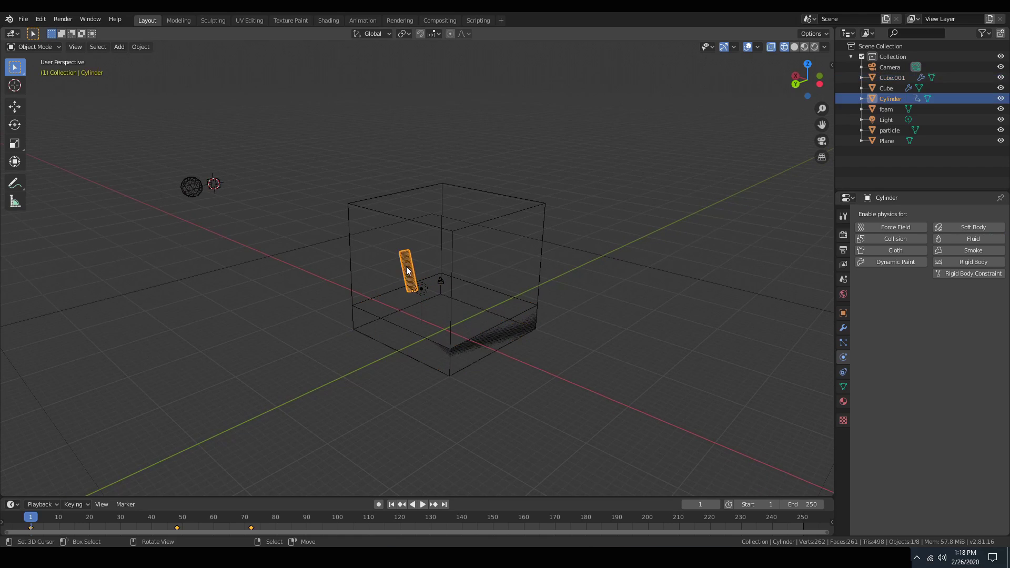
# Make the cylinder a fluid Obstacle with Volume Initialization Both and Export Animated Mesh on
pyautogui.click(984, 239)
pyautogui.click(977, 302)
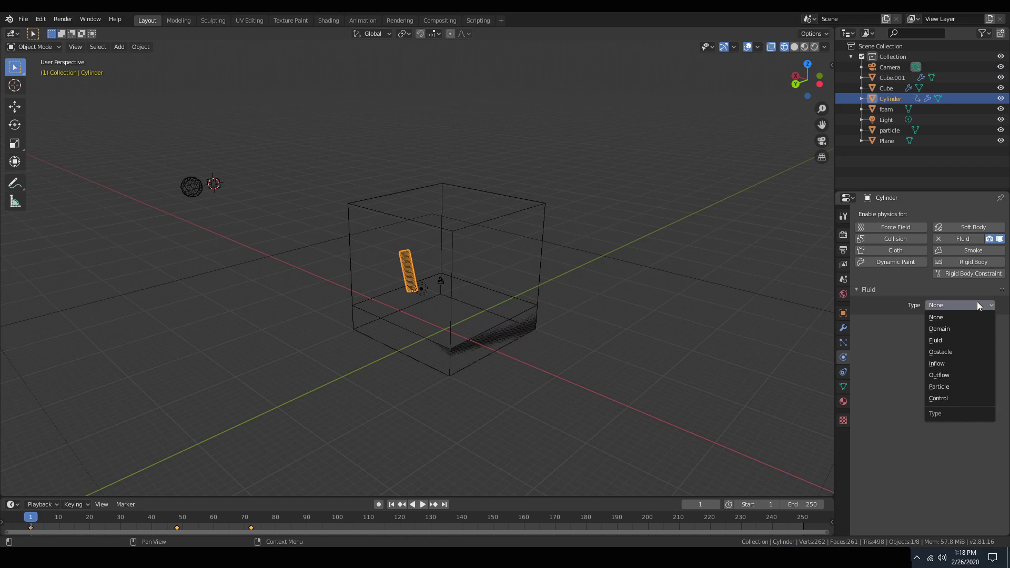
pyautogui.click(968, 352)
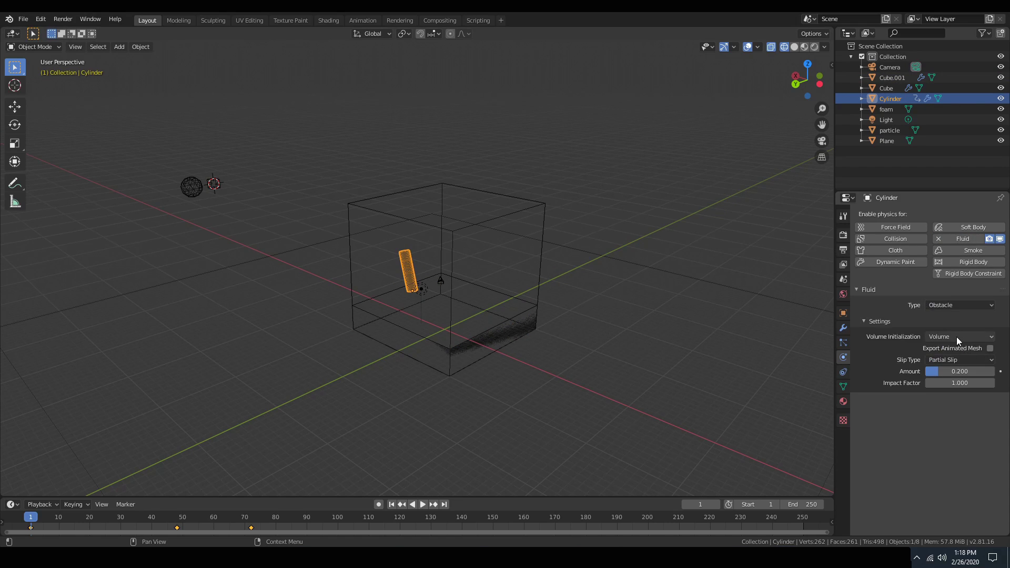
pyautogui.click(956, 338)
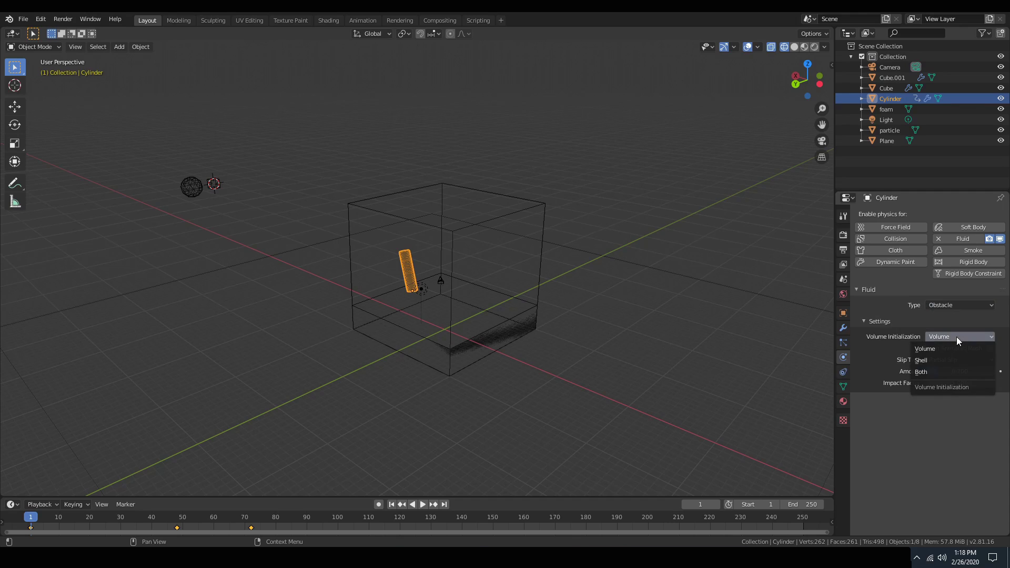
pyautogui.click(951, 371)
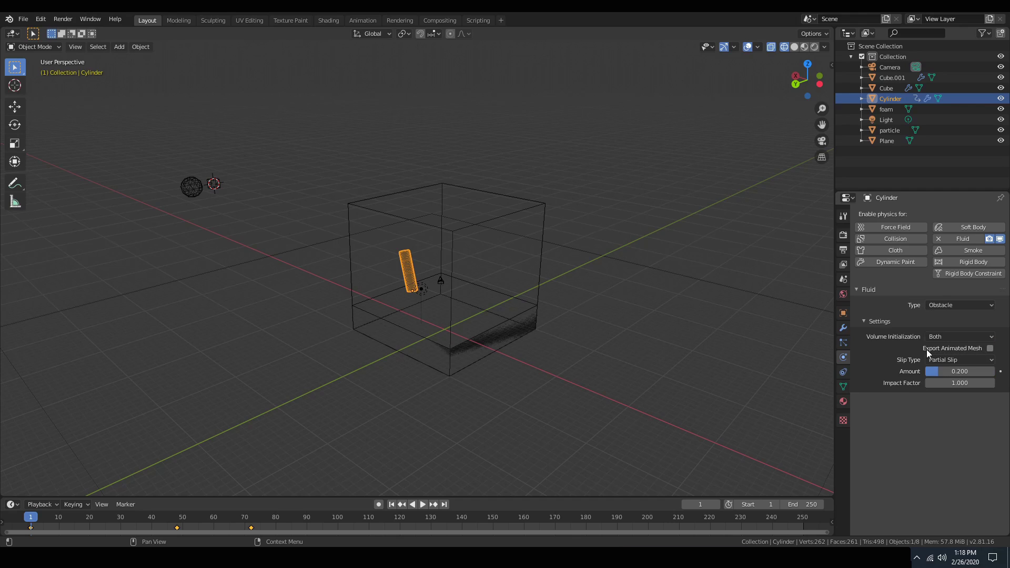
pyautogui.click(990, 349)
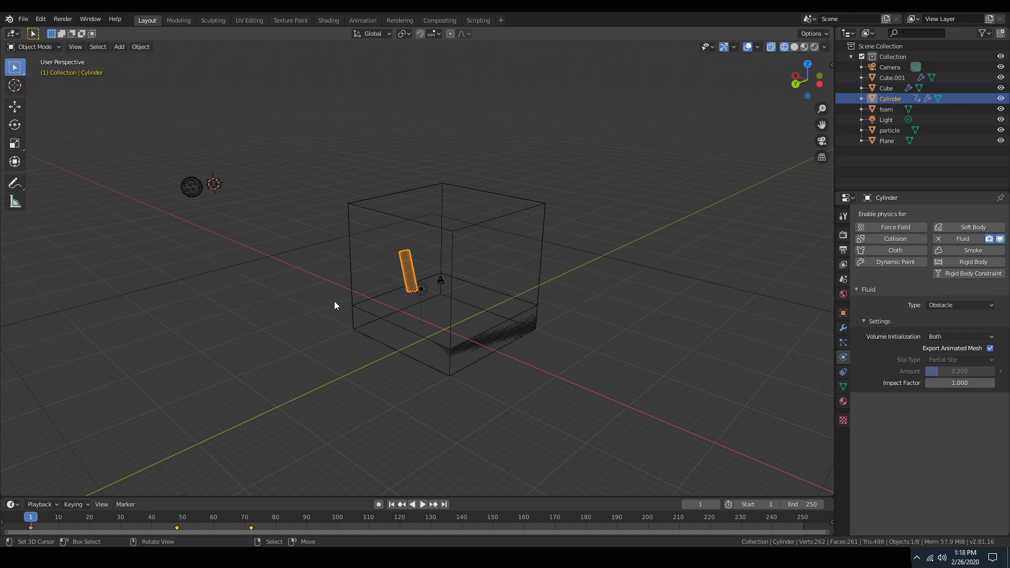
# Give the particle object Fluid physics of type Particle with Floats enabled
pyautogui.click(214, 184)
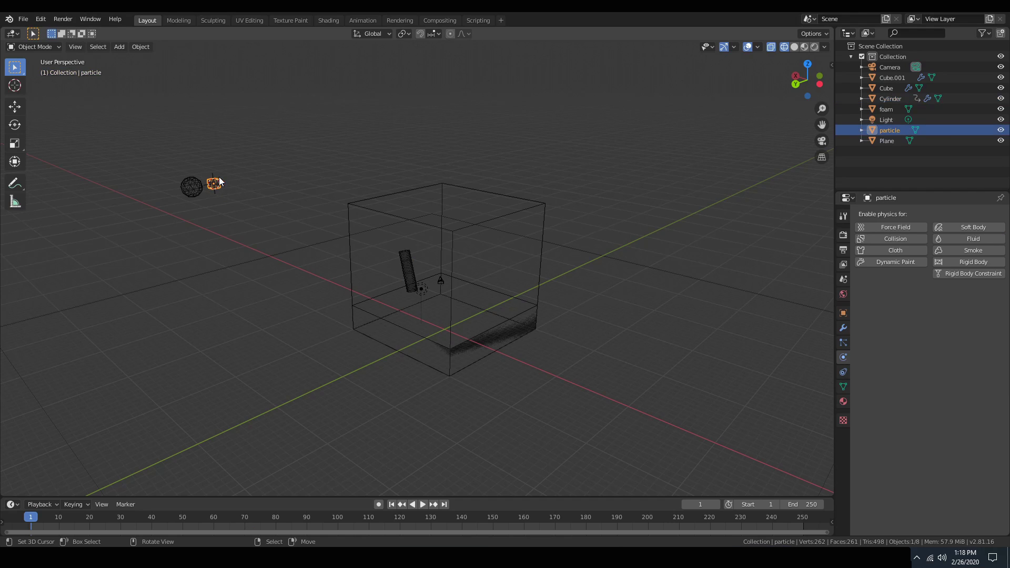
pyautogui.click(982, 240)
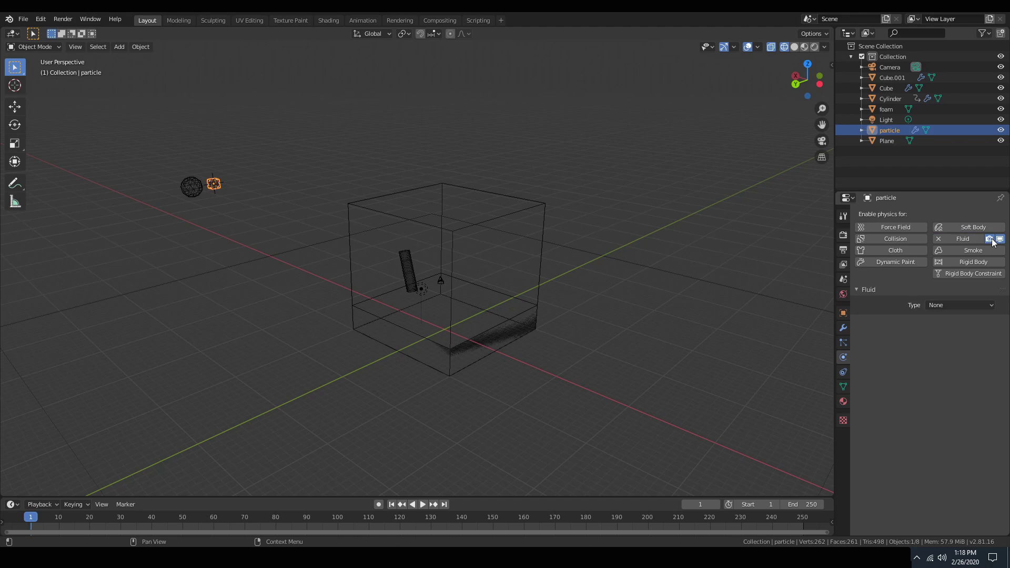
pyautogui.click(957, 304)
pyautogui.click(960, 387)
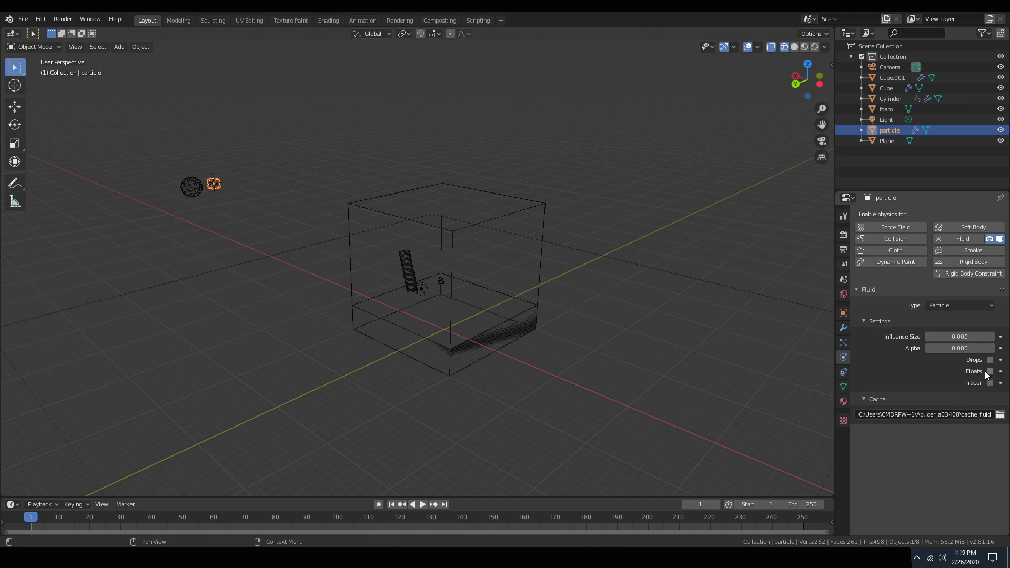
pyautogui.click(989, 372)
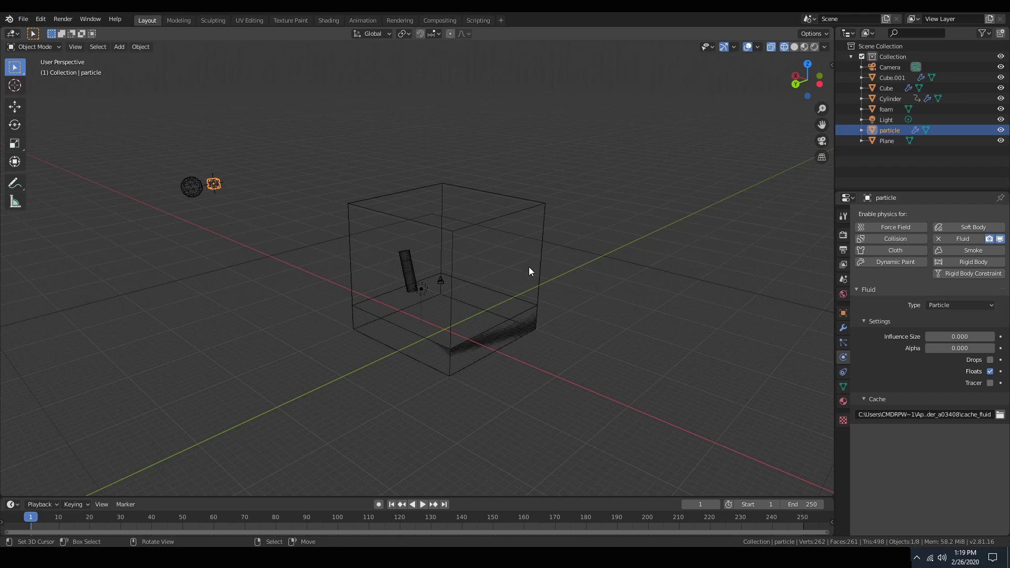
pyautogui.scroll(2, 527, 285)
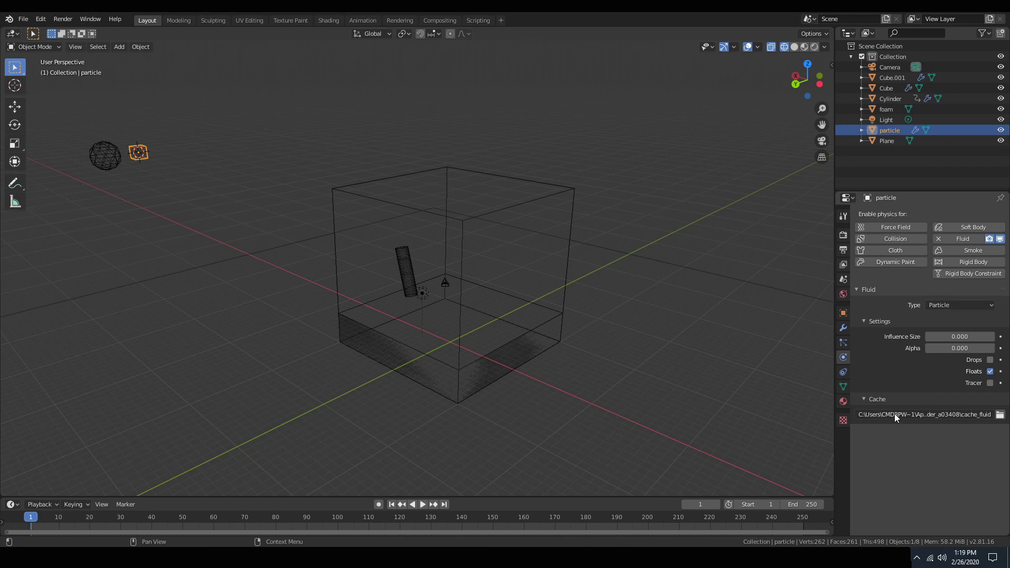
# Inspect the domain's Bake settings and its Funnel Particles 03 cache path
pyautogui.click(567, 206)
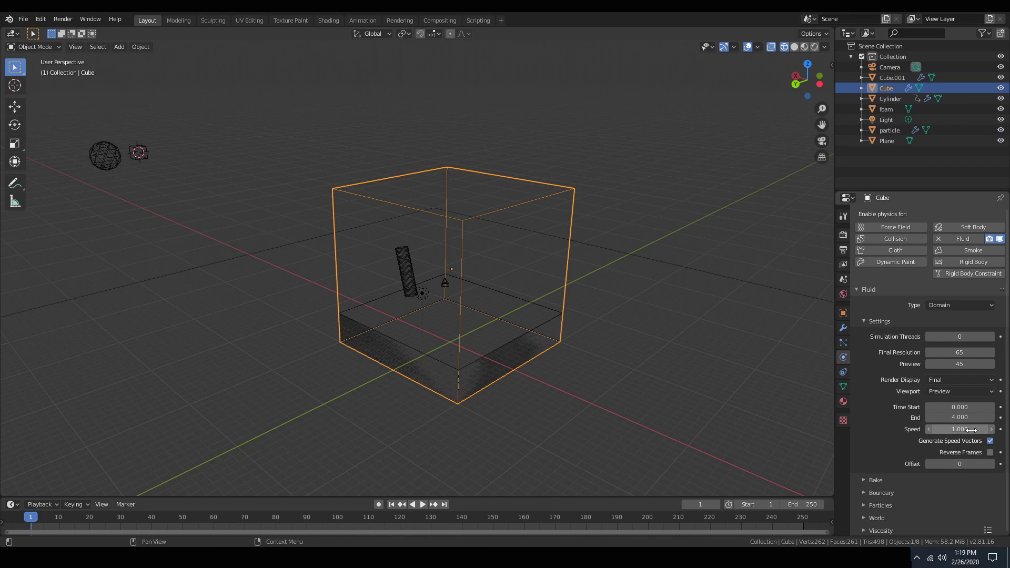
pyautogui.click(881, 479)
pyautogui.scroll(-2, 881, 478)
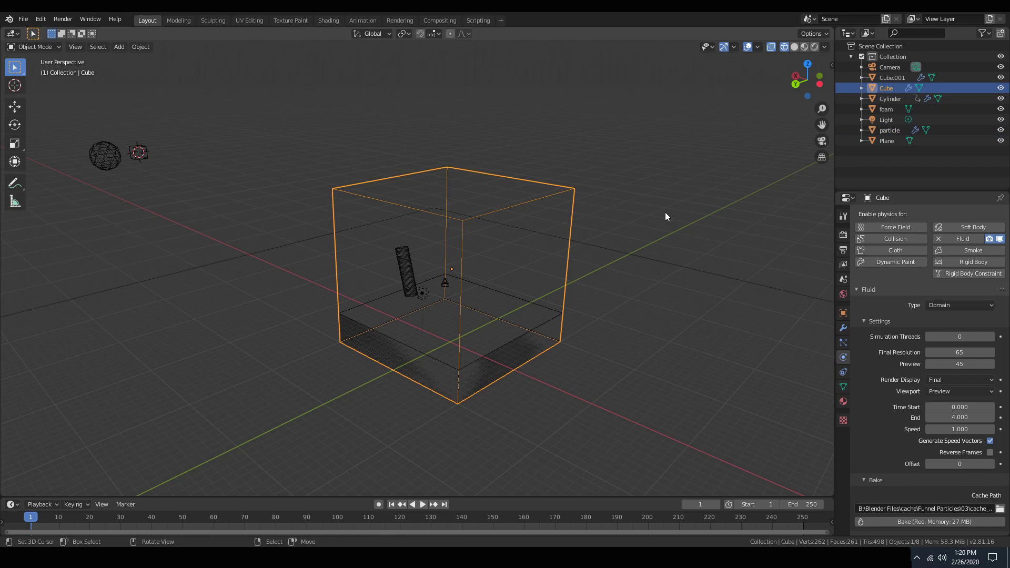
pyautogui.scroll(-4, 702, 250)
pyautogui.scroll(1, 647, 297)
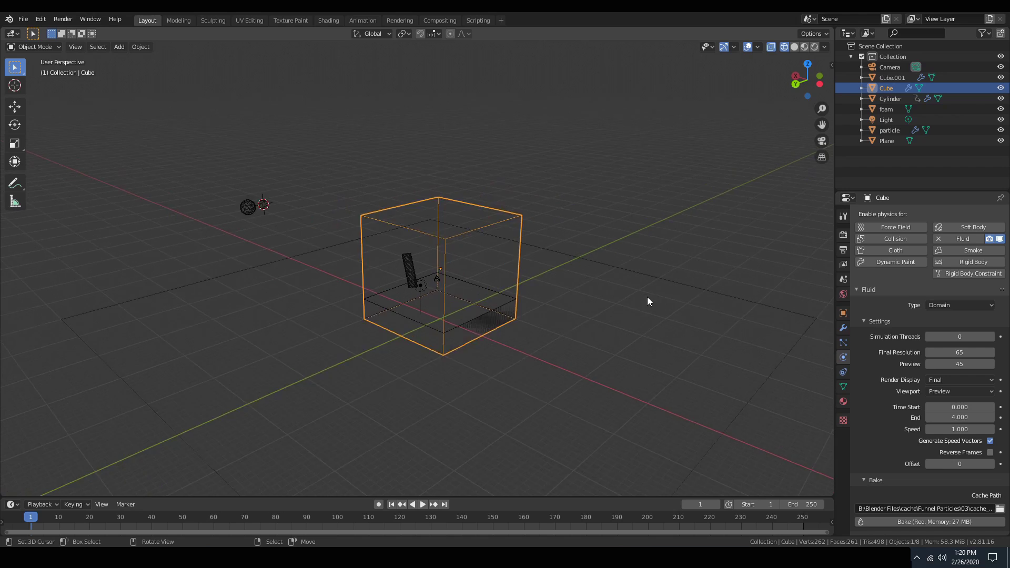
pyautogui.scroll(2, 648, 298)
pyautogui.scroll(-2, 901, 466)
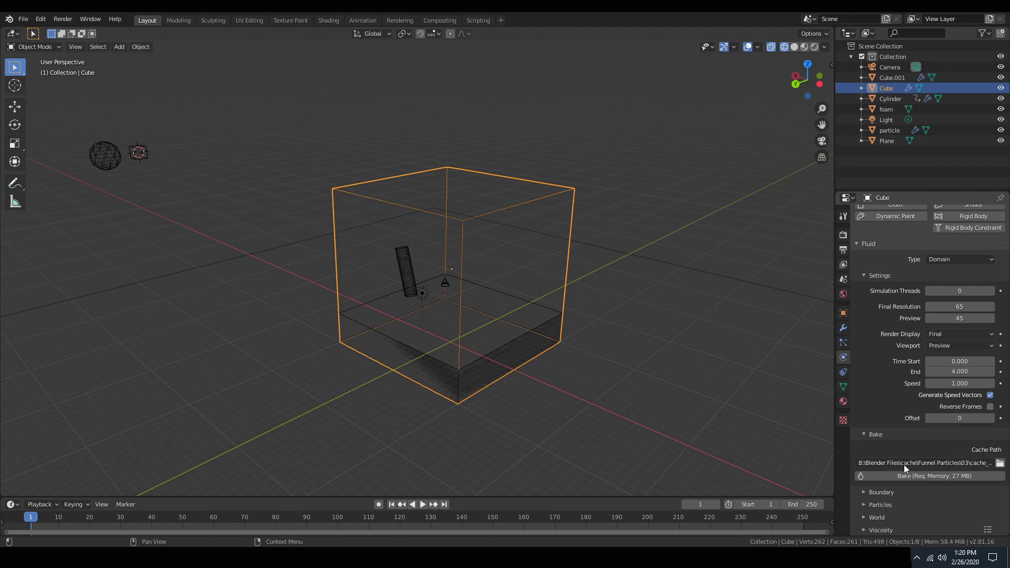
# Set the particle object's cache path to the domain's Funnel Particles 03 folder
pyautogui.click(140, 153)
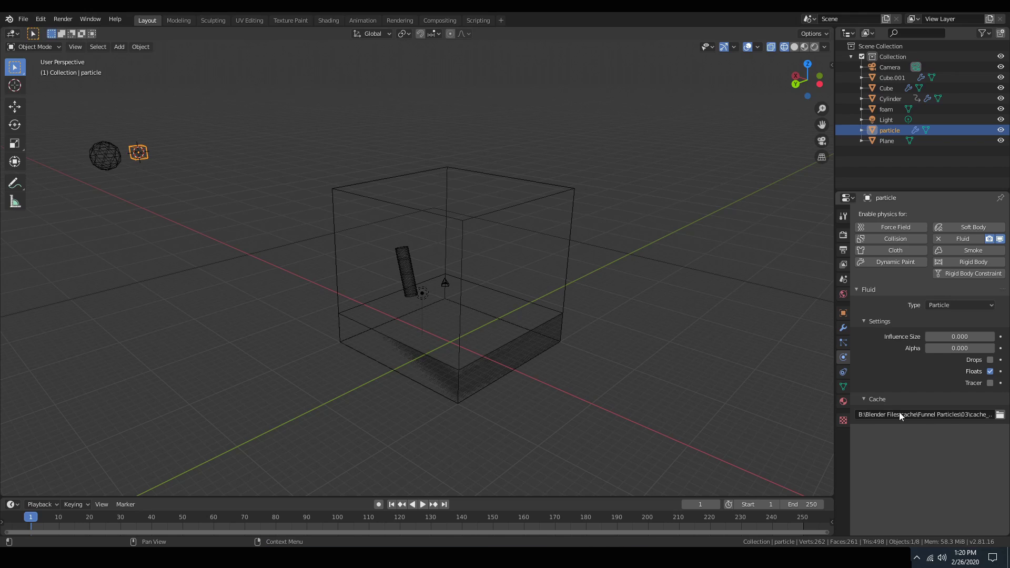
pyautogui.click(929, 413)
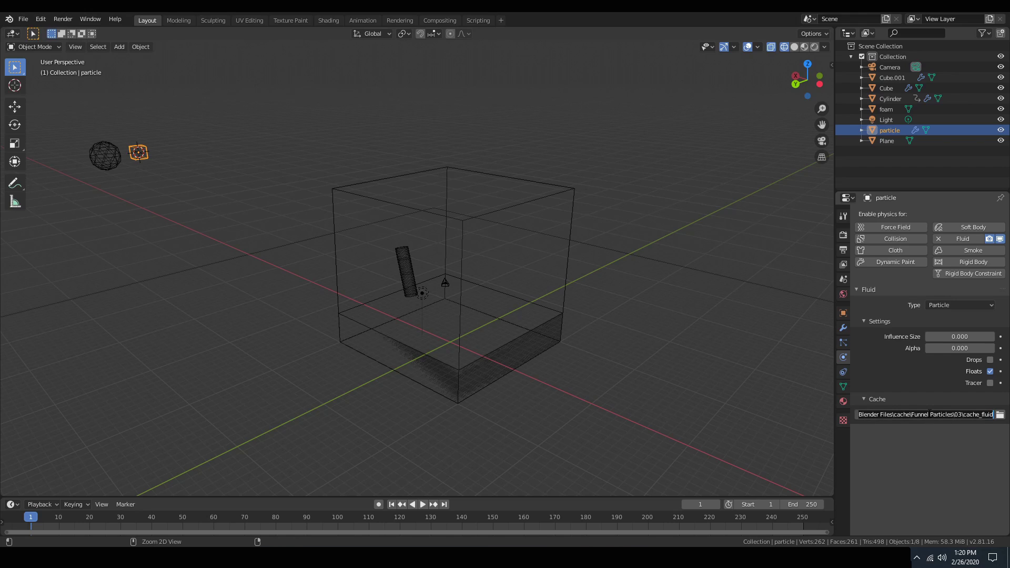
pyautogui.click(568, 214)
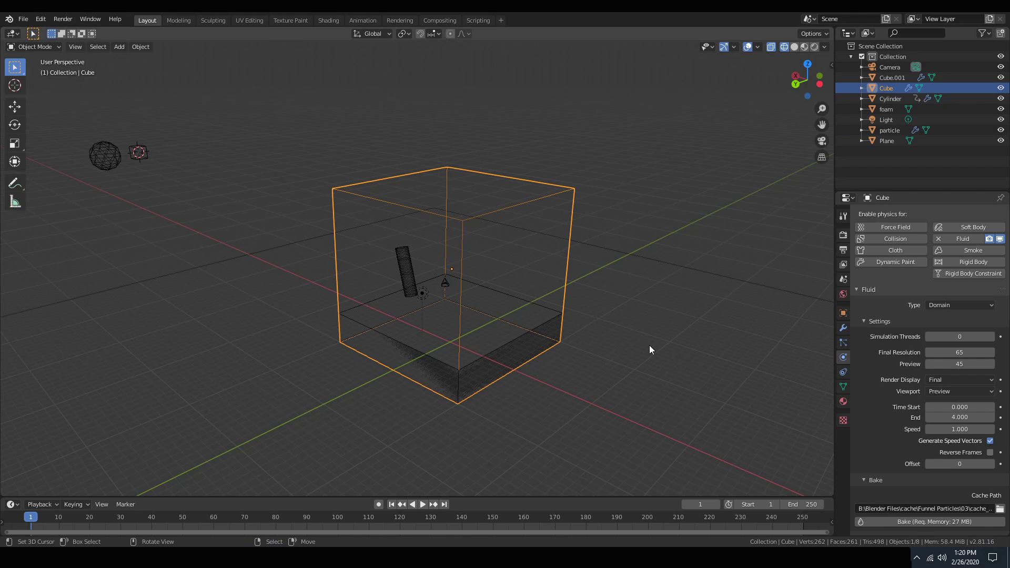
# Set the domain's viewport display to Final and its end time to 10.4
pyautogui.scroll(-2, 884, 419)
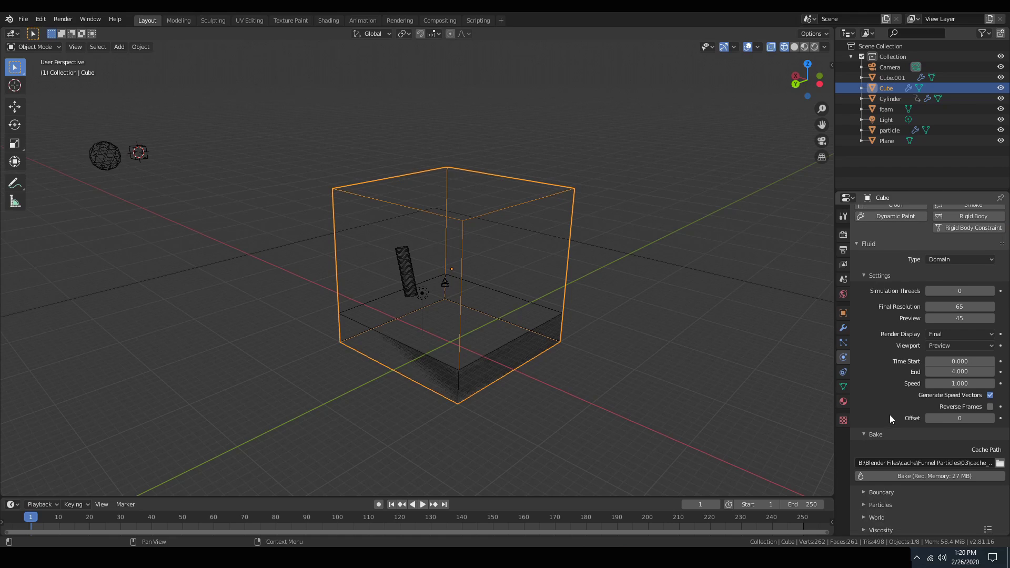
pyautogui.click(945, 346)
pyautogui.click(942, 375)
pyautogui.click(946, 371)
pyautogui.write('4.0')
pyautogui.press('BackSpace')
pyautogui.press('BackSpace')
pyautogui.press('BackSpace')
pyautogui.write('10.4')
pyautogui.press('Return')
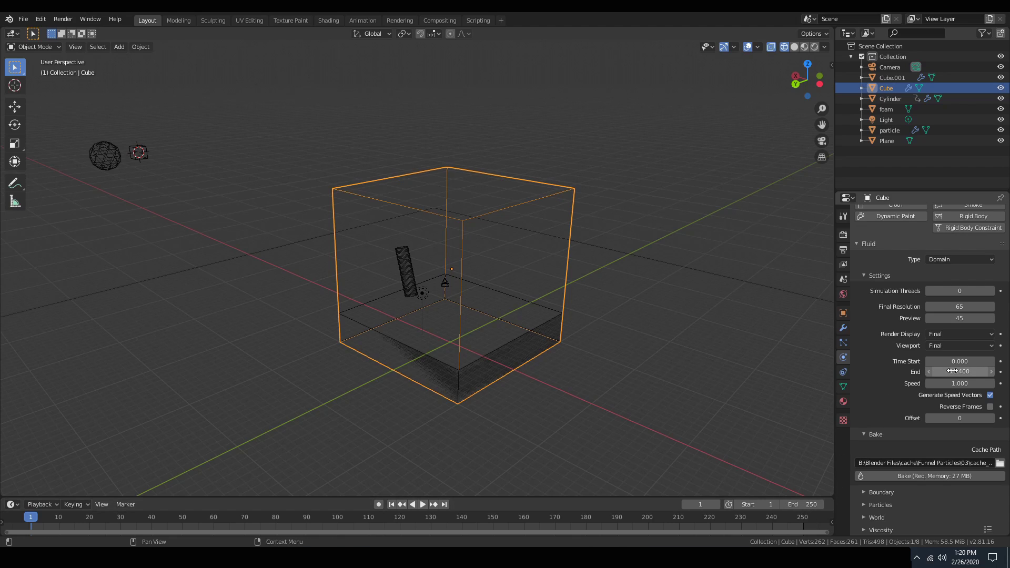
# Raise the domain's boundary subdivisions to 1
pyautogui.click(885, 491)
pyautogui.scroll(-3, 895, 429)
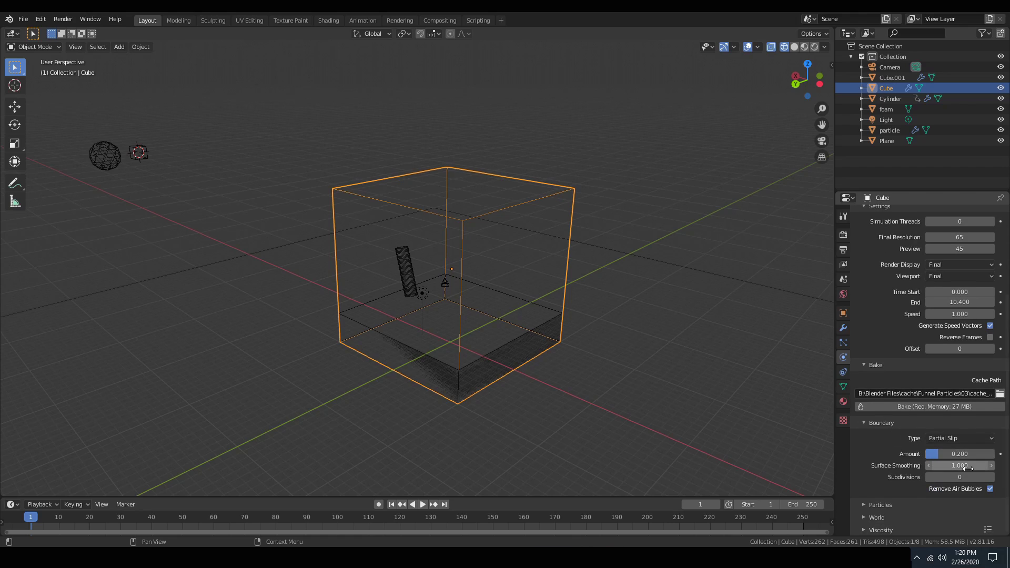
pyautogui.click(992, 477)
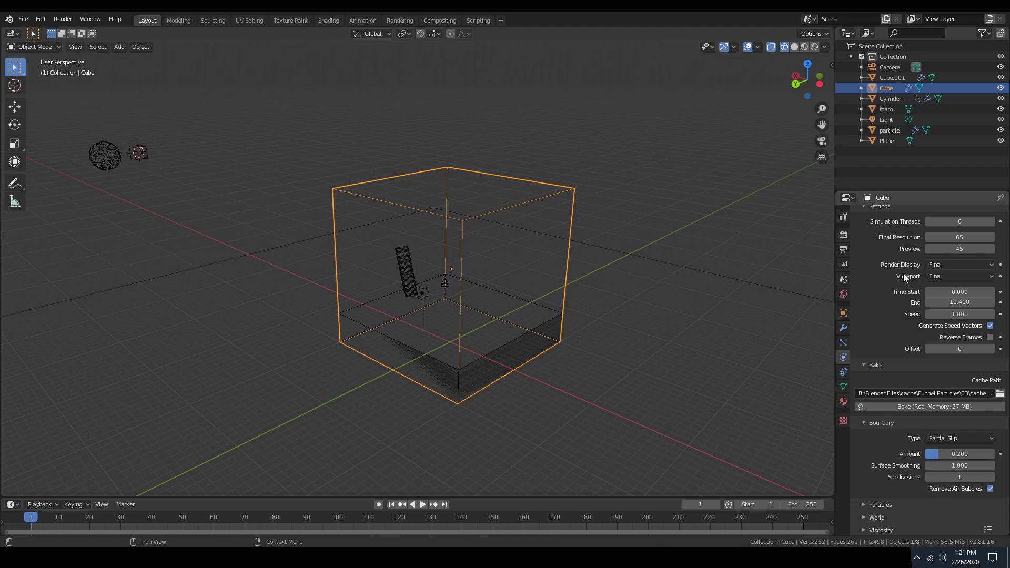
pyautogui.scroll(3, 904, 277)
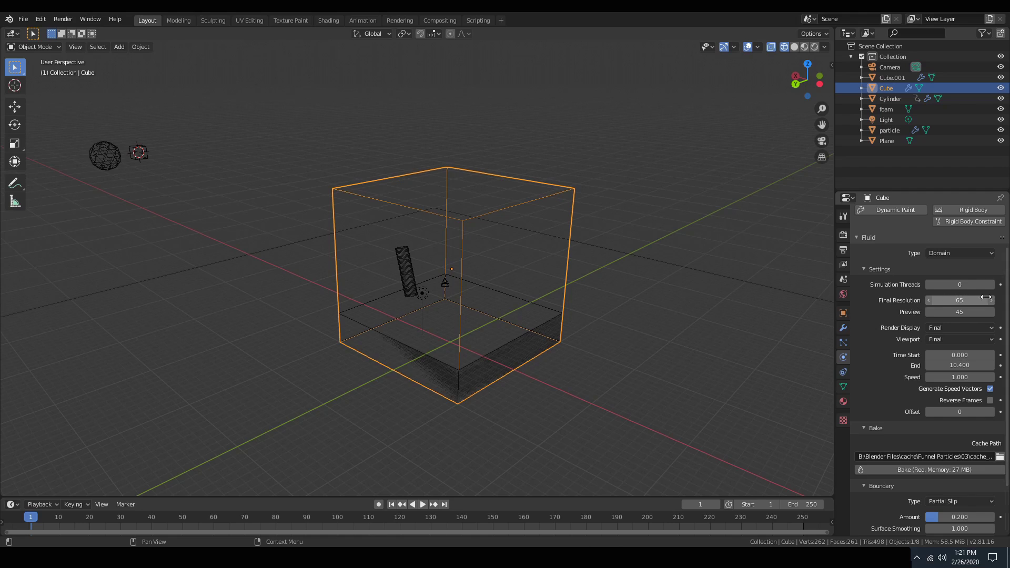
pyautogui.scroll(-3, 986, 298)
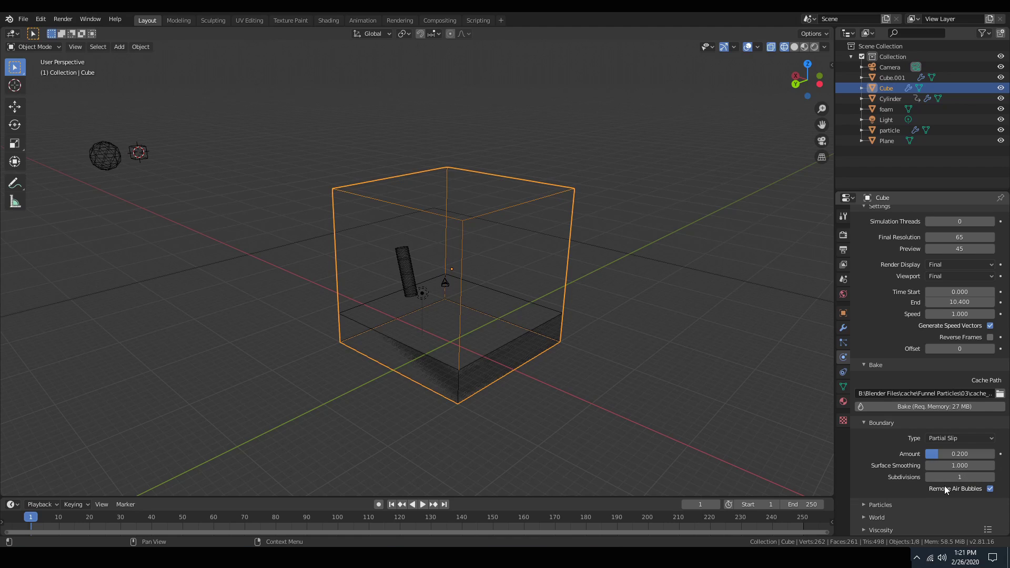
# Set the domain's particle Generate amount to 1
pyautogui.click(886, 504)
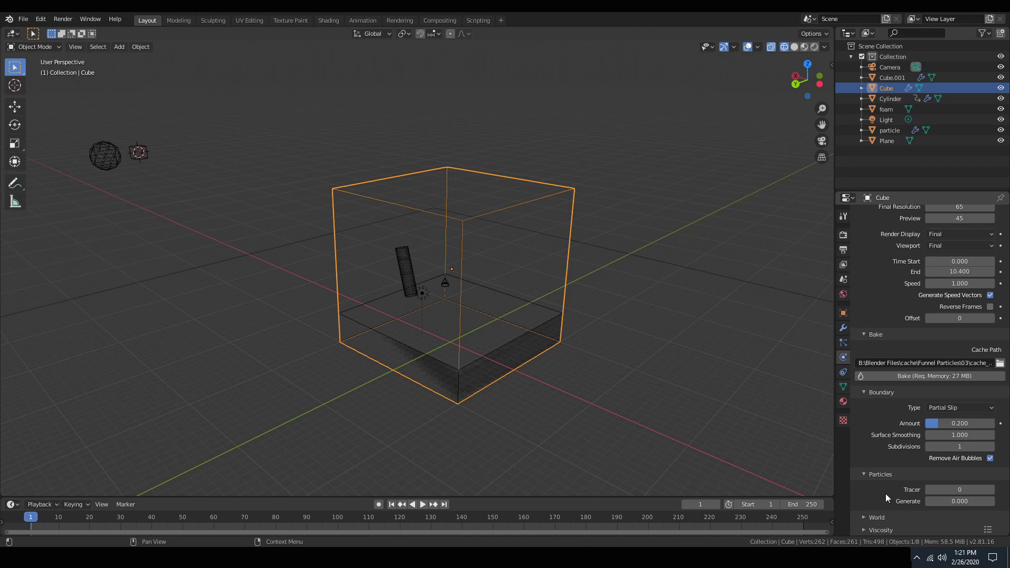
pyautogui.click(947, 498)
pyautogui.write('1')
pyautogui.press('Return')
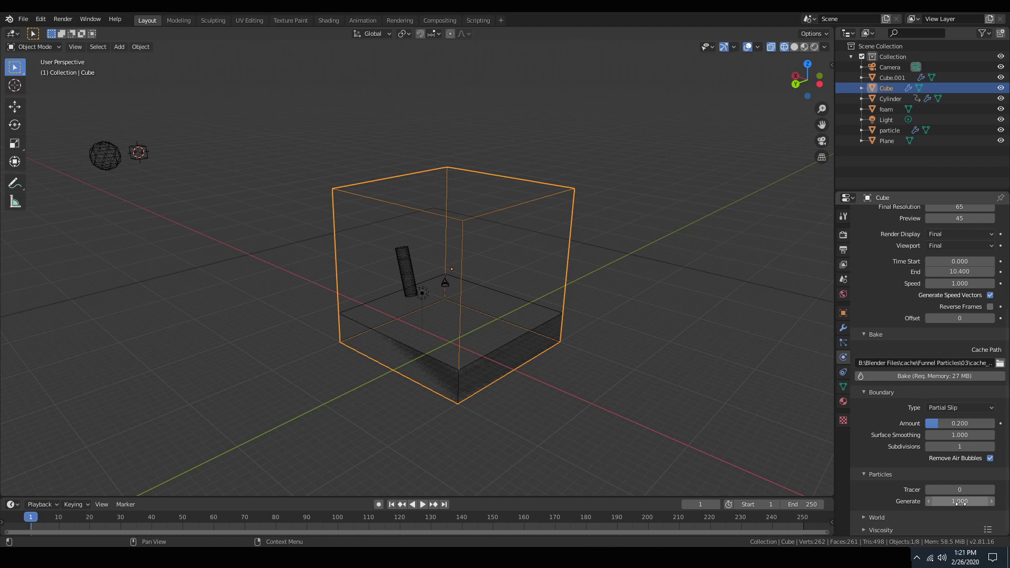
# Apply the Water viscosity preset and start baking the fluid simulation
pyautogui.click(877, 530)
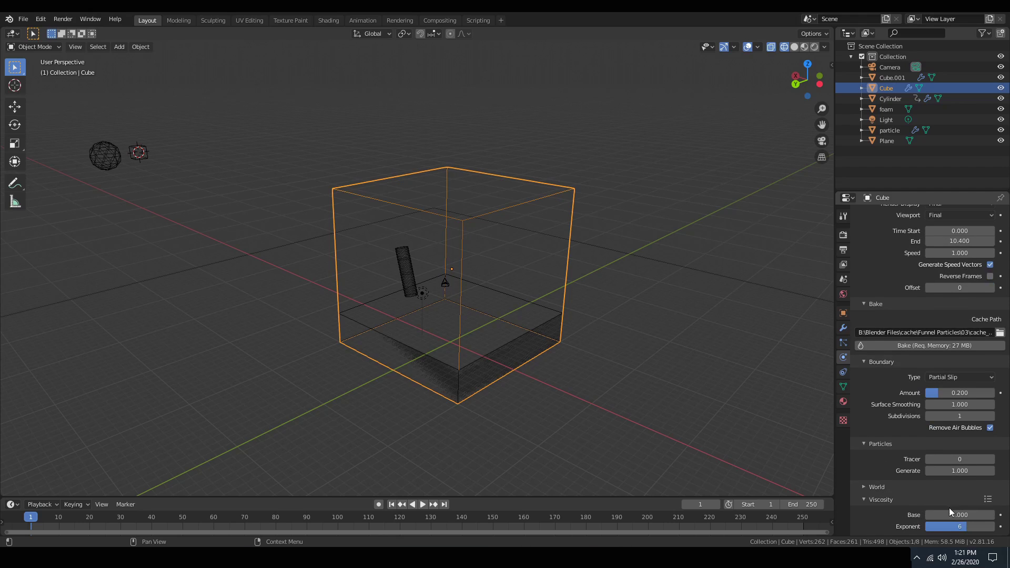
pyautogui.click(989, 499)
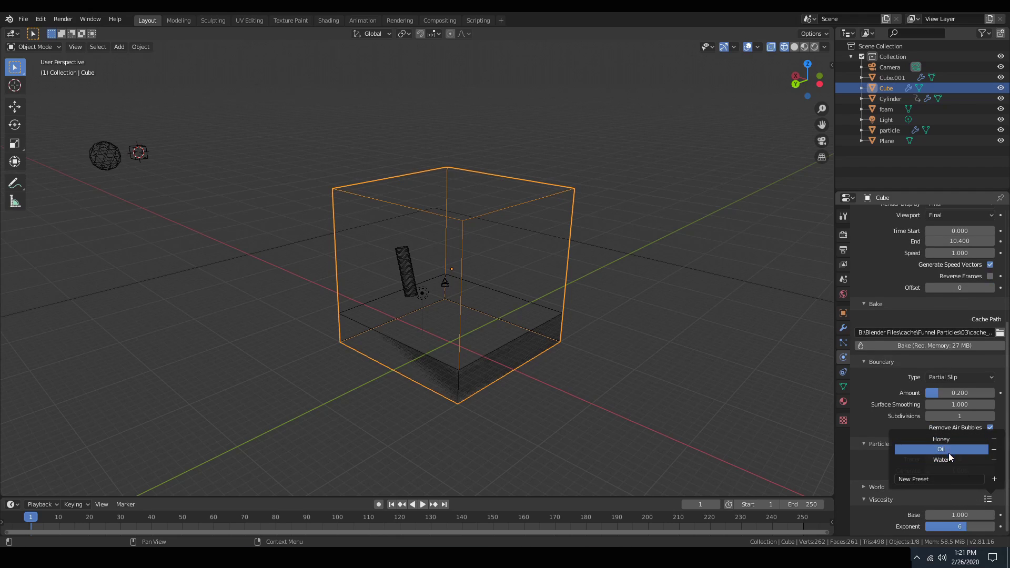
pyautogui.click(948, 460)
pyautogui.click(870, 486)
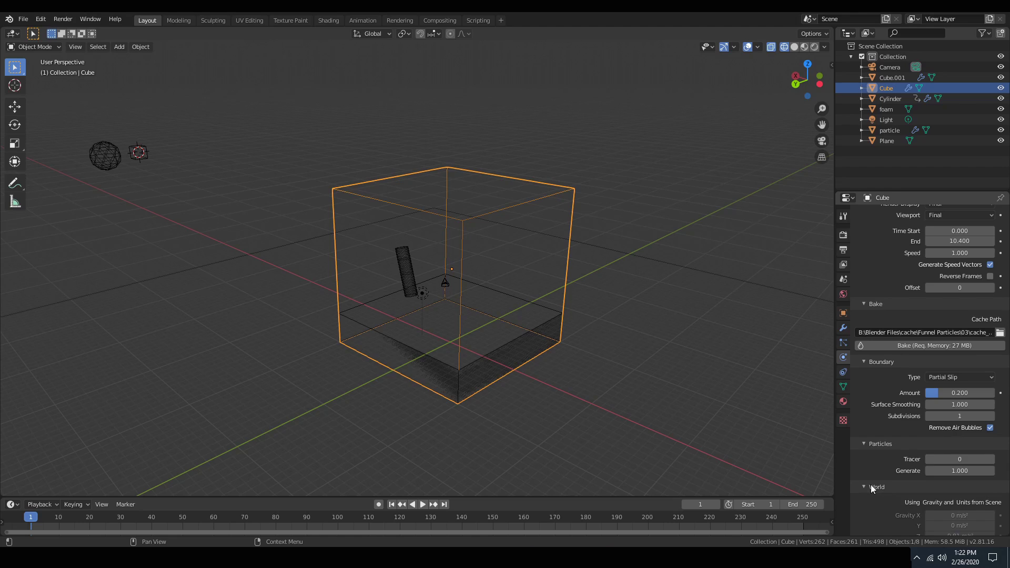
pyautogui.scroll(-5, 872, 485)
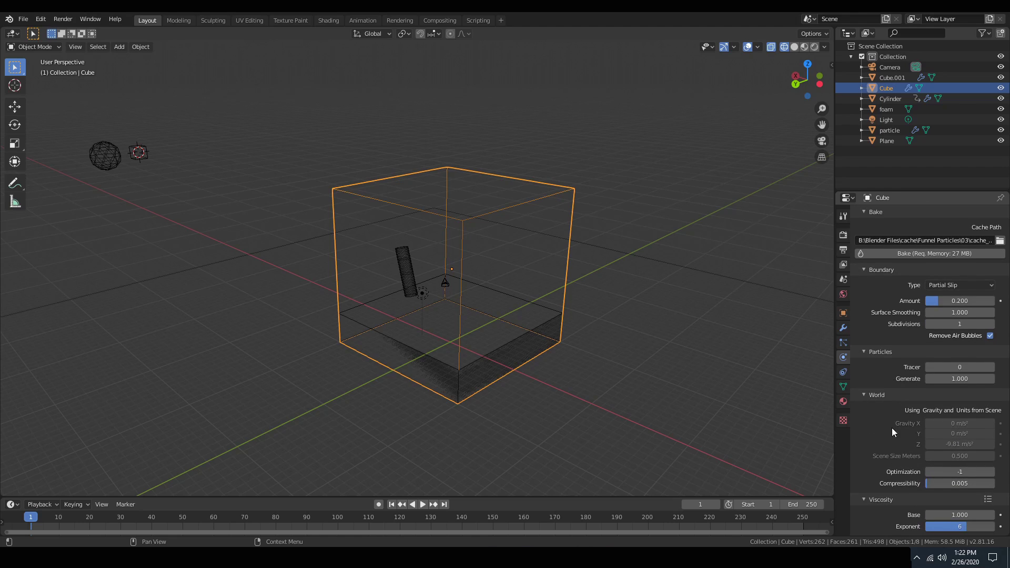
pyautogui.scroll(14, 883, 411)
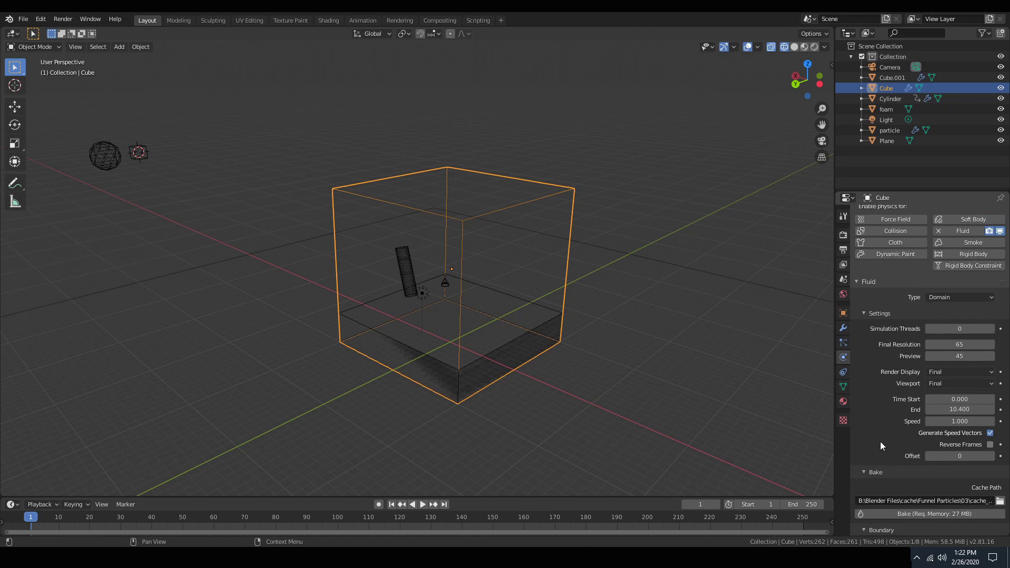
pyautogui.scroll(-3, 884, 431)
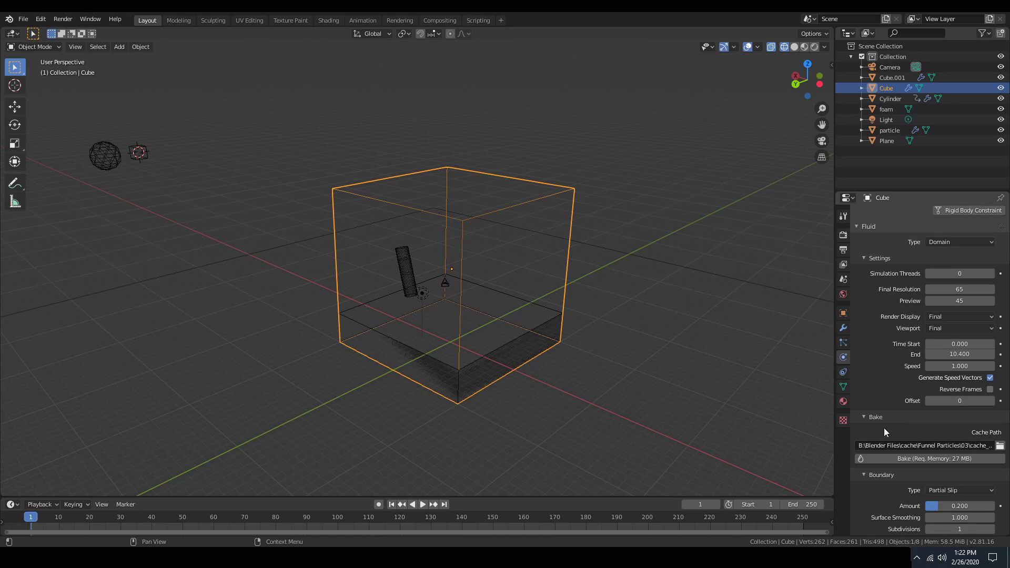
pyautogui.click(885, 458)
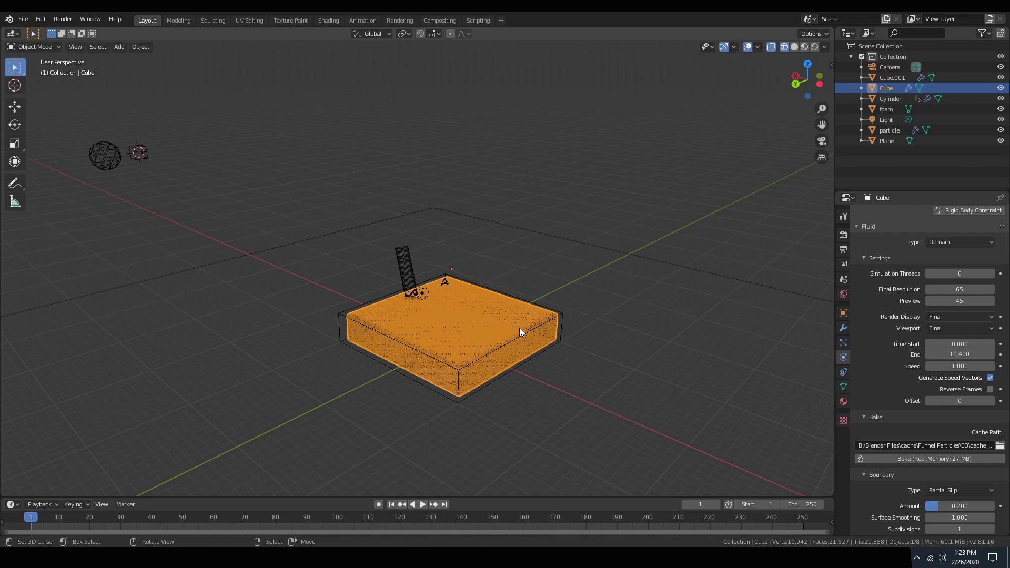
# Switch the viewport to solid shading to view the baked fluid
pyautogui.moveTo(519, 327)
pyautogui.mouseDown(button='middle')
pyautogui.moveTo(526, 305)
pyautogui.moveTo(516, 331)
pyautogui.mouseUp(button='middle')
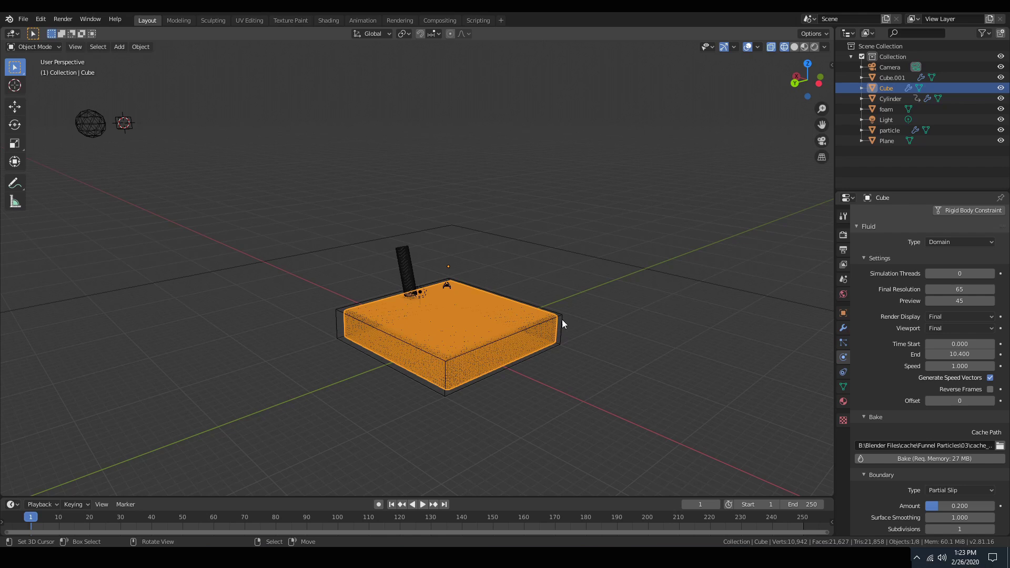
pyautogui.hotkey('shift', 'z')
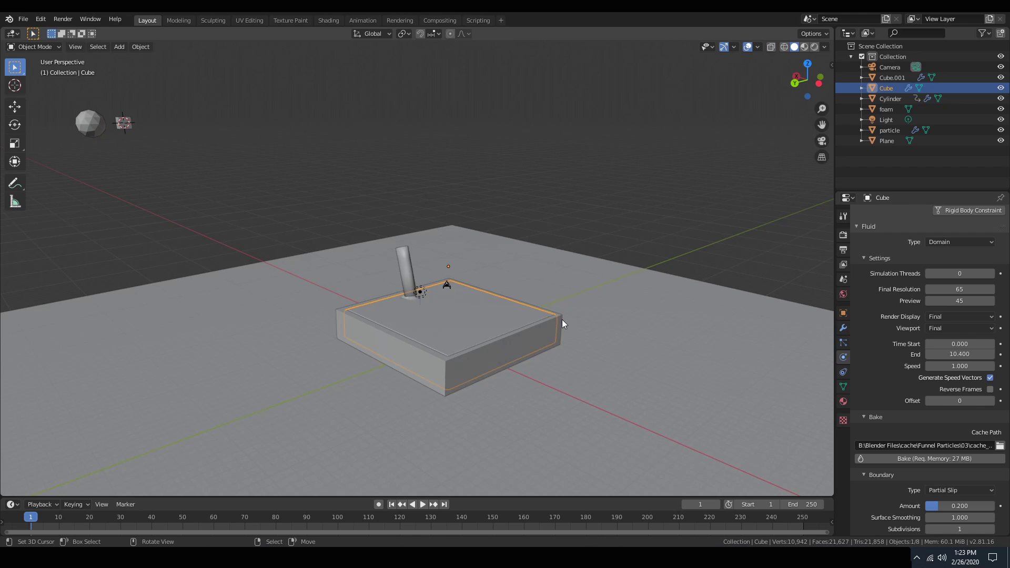
pyautogui.moveTo(561, 321); pyautogui.dragTo(564, 327, button='middle')
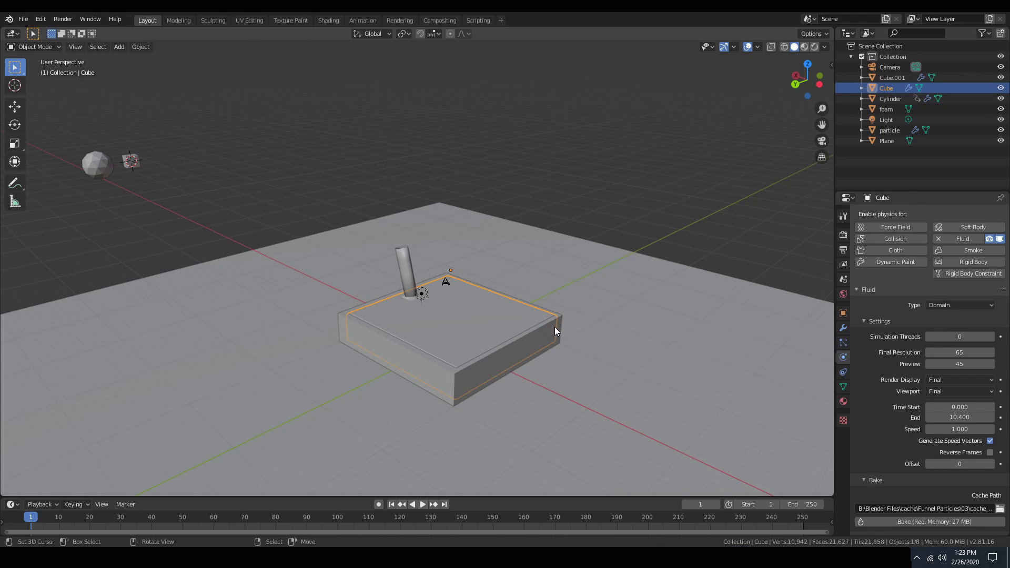
# Turn off Show in Viewport for Cube.001 under Object Properties > Visibility, then reselect Cube
pyautogui.click(559, 326)
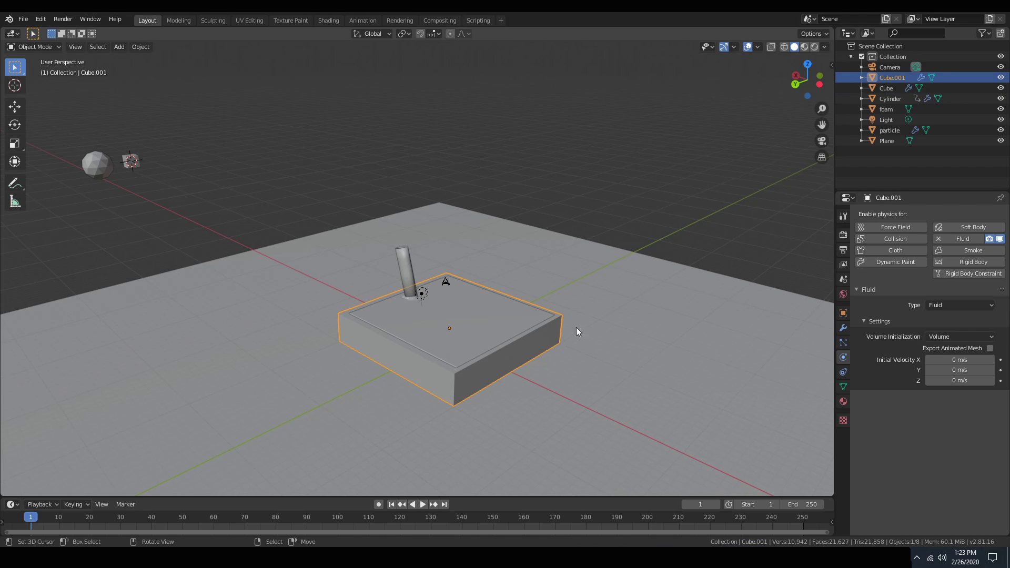
pyautogui.click(843, 314)
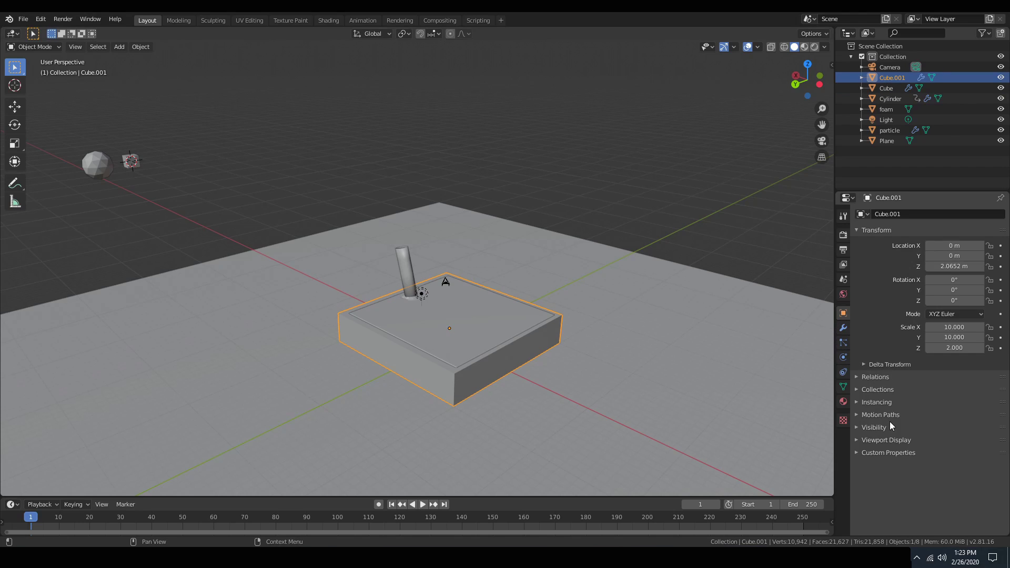
pyautogui.click(875, 428)
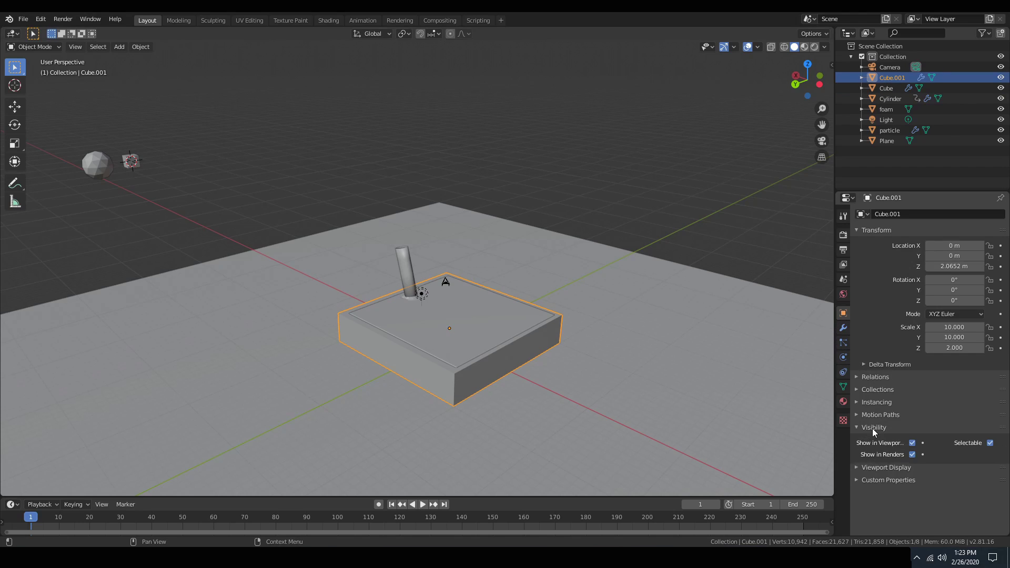
pyautogui.click(912, 443)
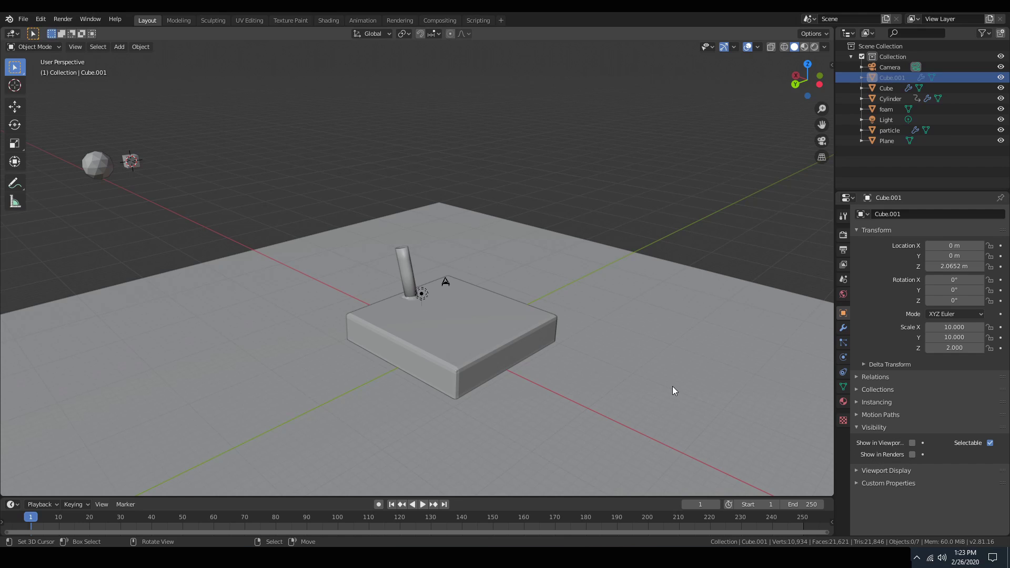
pyautogui.scroll(2, 672, 387)
pyautogui.click(583, 379)
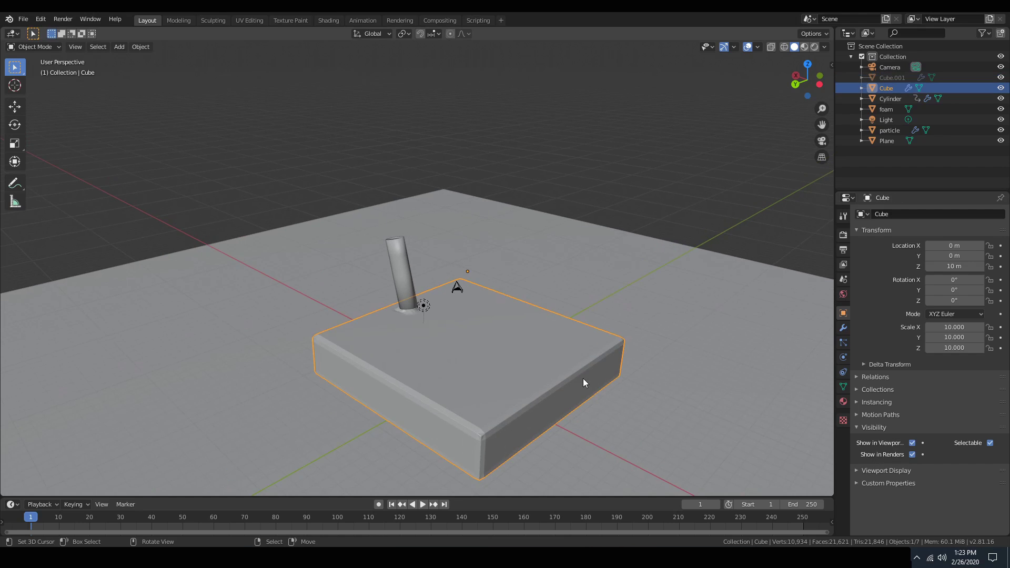
# Apply Shade Smooth to the baked fluid surface
pyautogui.rightClick(673, 413)
pyautogui.click(663, 362)
pyautogui.scroll(-3, 663, 364)
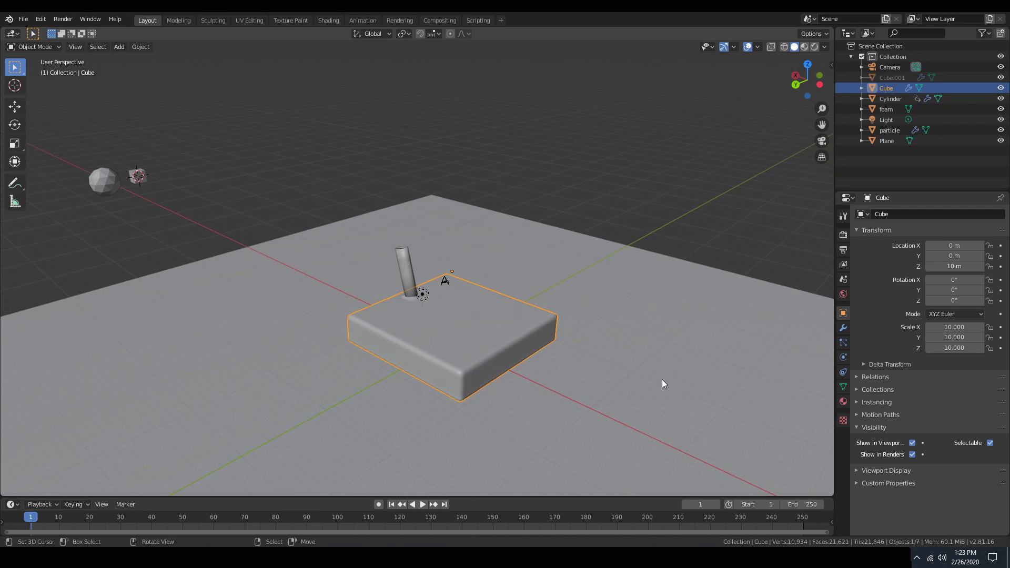
# Play the simulation, stop at frame 162, and scrub back to around frame 40
pyautogui.press('space')
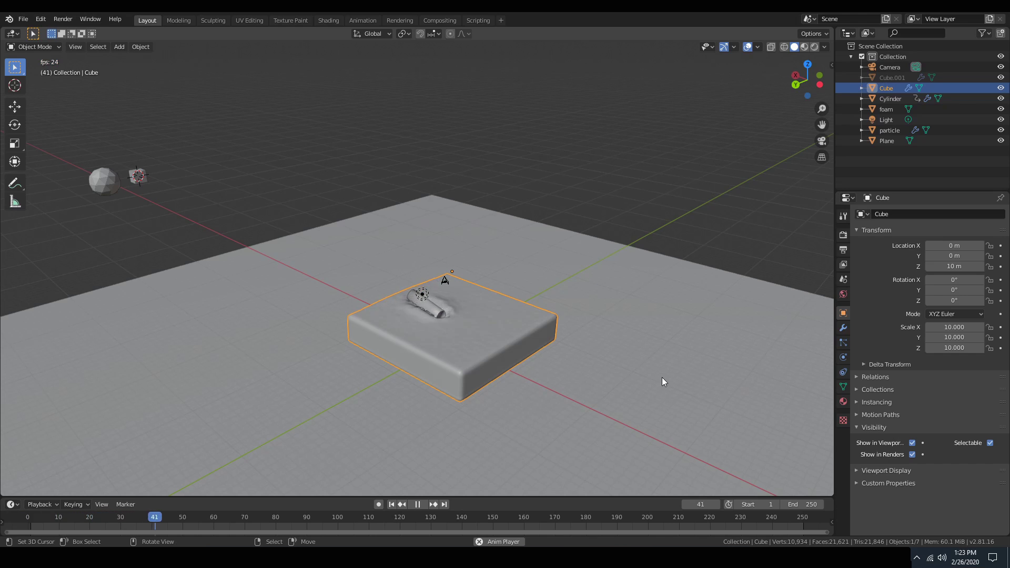
pyautogui.scroll(4, 651, 374)
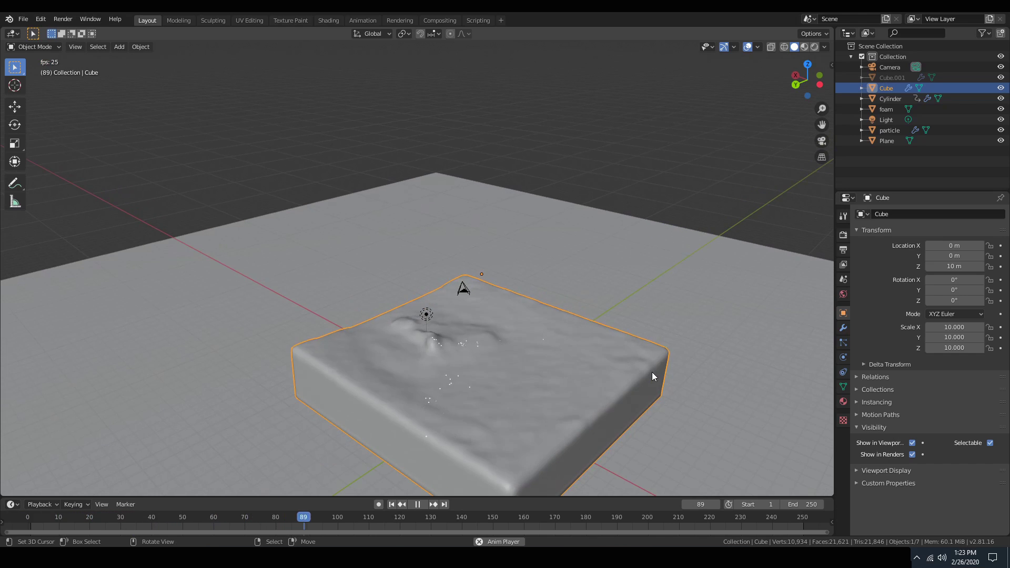
pyautogui.keyDown('shift'); pyautogui.scroll(-2, 652, 371); pyautogui.keyUp('shift')
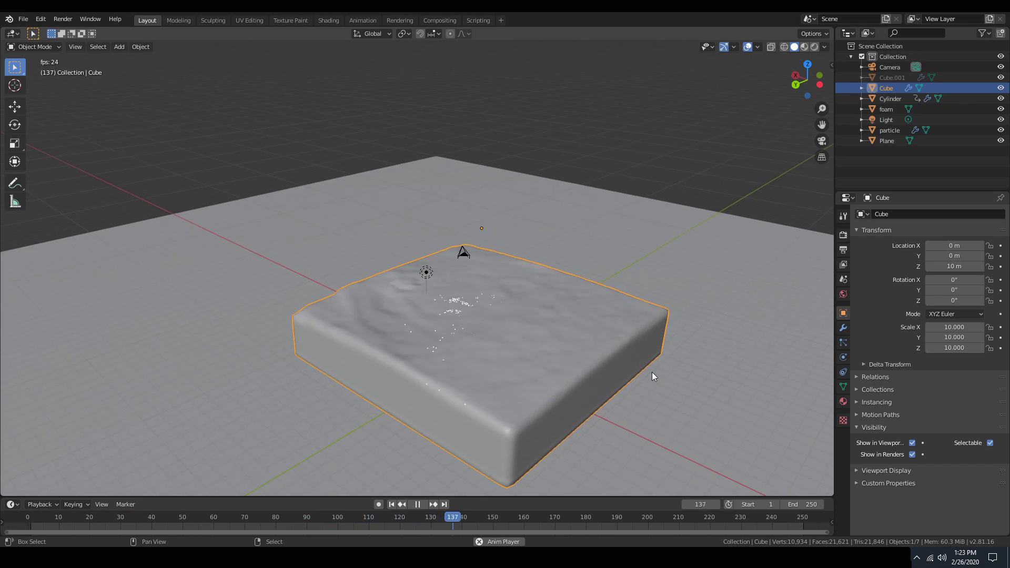
pyautogui.press('space')
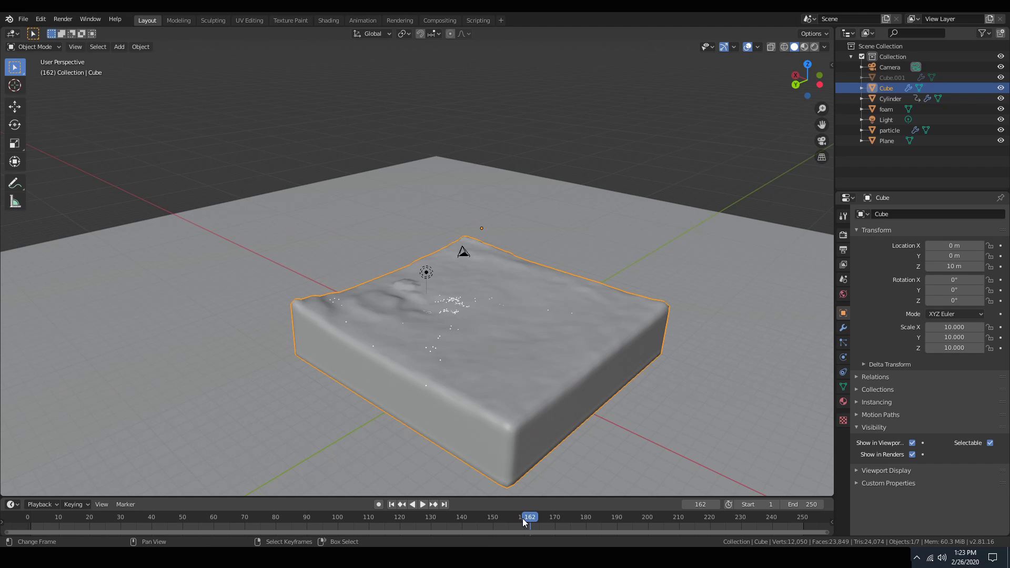
pyautogui.press('space')
pyautogui.moveTo(526, 520); pyautogui.dragTo(124, 519)
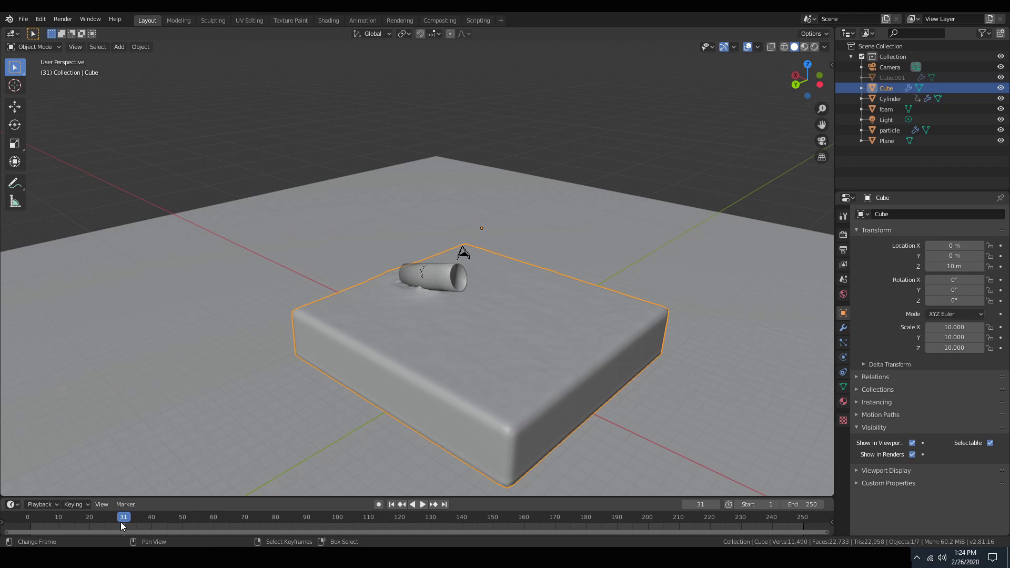
pyautogui.moveTo(121, 522); pyautogui.dragTo(150, 519)
pyautogui.scroll(-5, 251, 403)
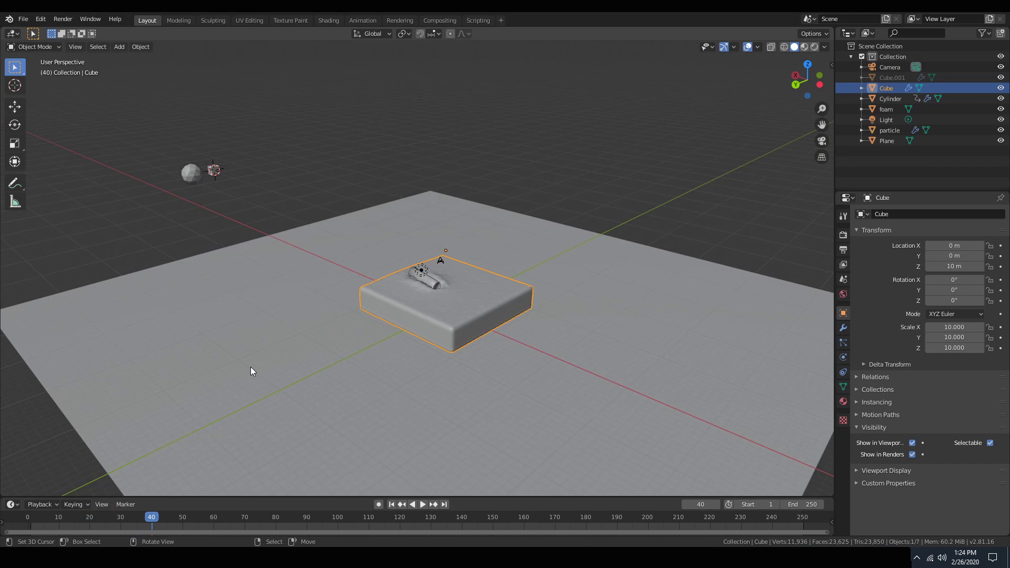
# Select the particle object and expand FluidParticles' Render and Viewport Display panels
pyautogui.click(215, 171)
pyautogui.click(843, 357)
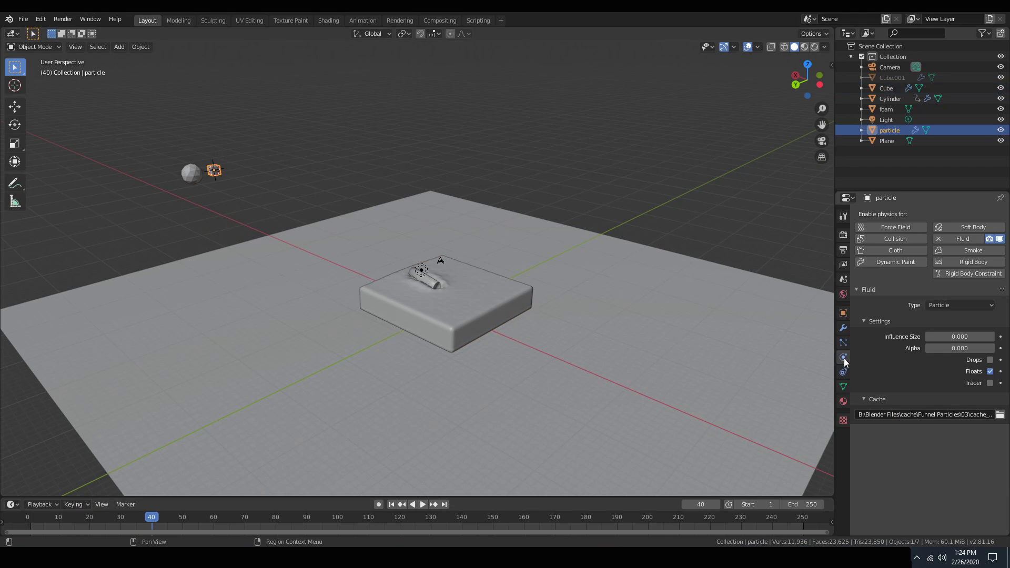
pyautogui.click(843, 342)
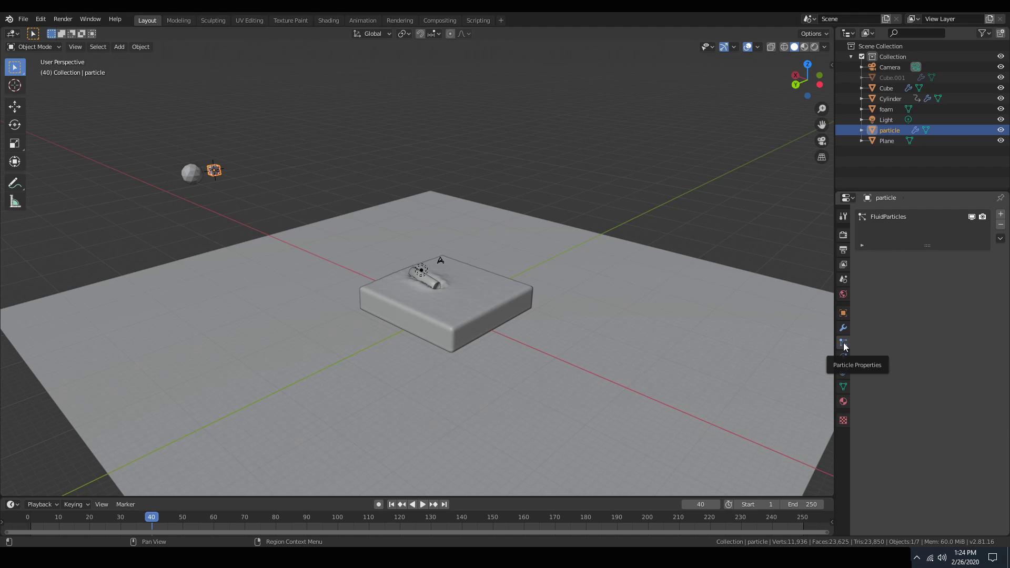
pyautogui.click(887, 216)
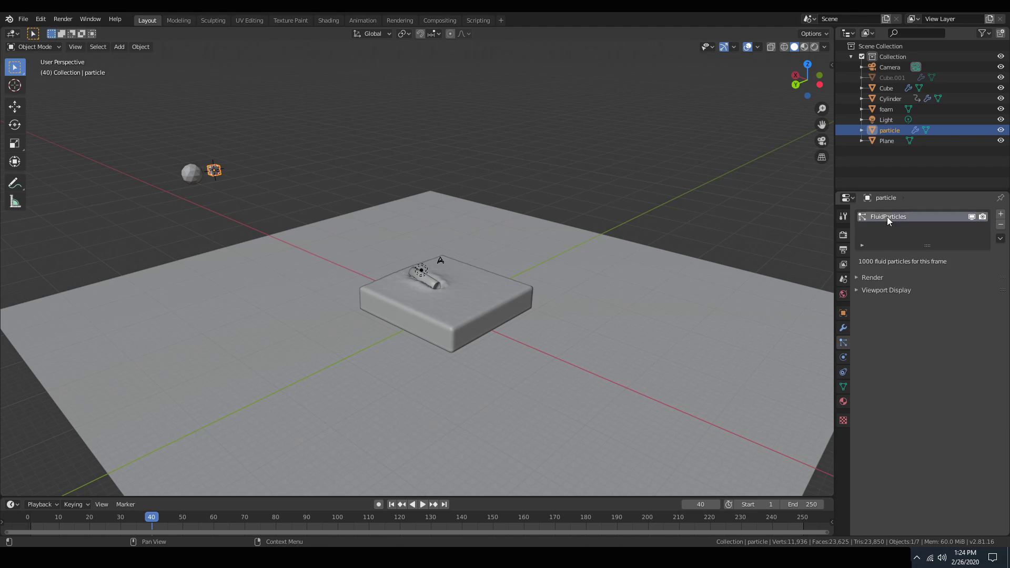
pyautogui.click(883, 278)
pyautogui.click(886, 367)
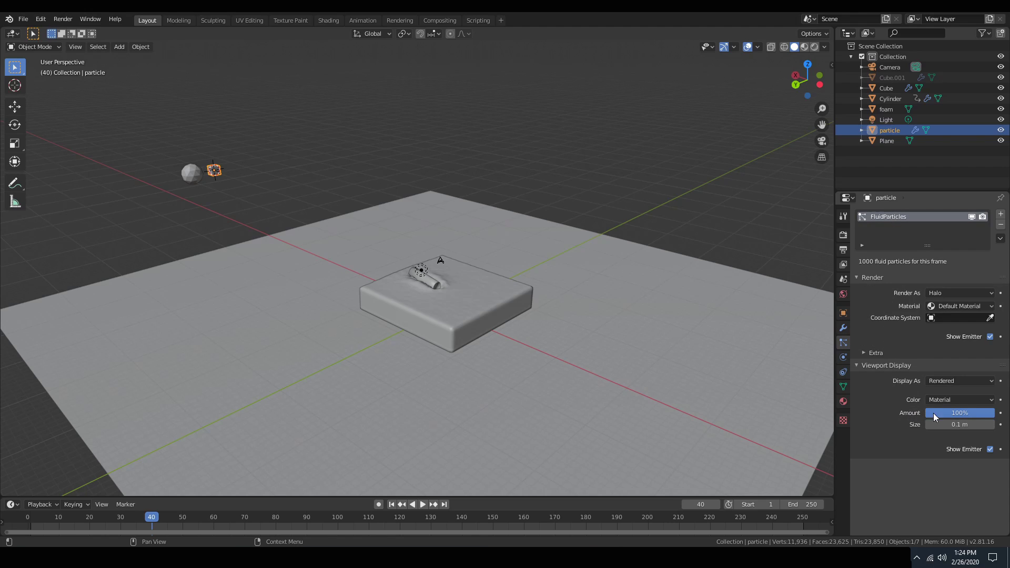
# Try viewport display amounts of 50% and 10%, then return it to 100%
pyautogui.click(955, 413)
pyautogui.write('50')
pyautogui.press('Return')
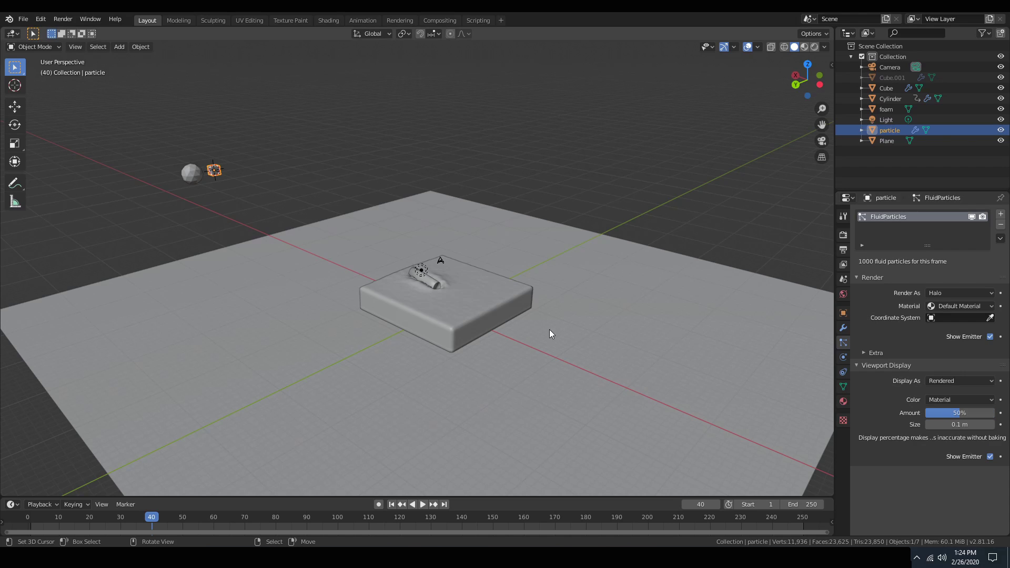
pyautogui.scroll(5, 532, 326)
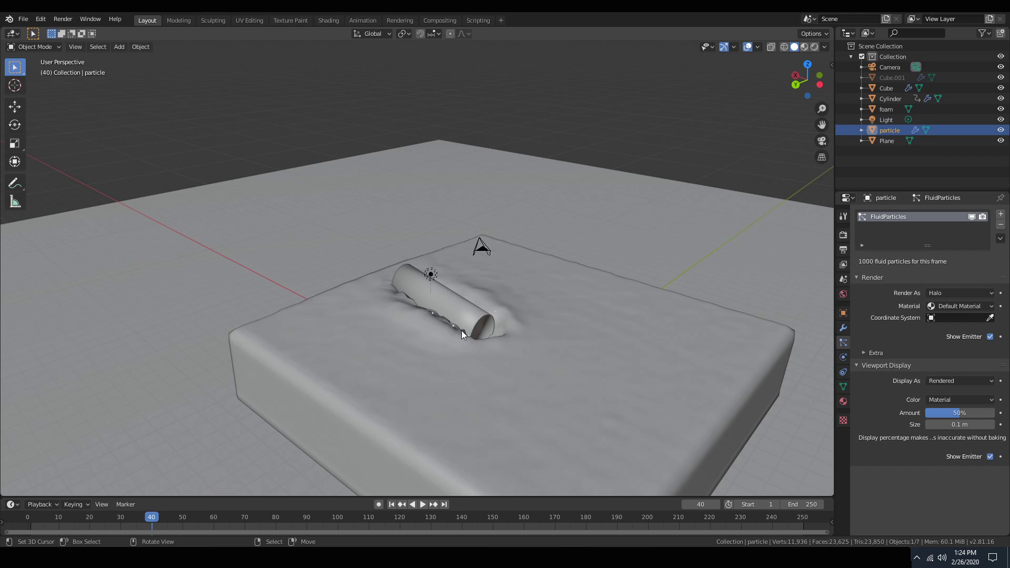
pyautogui.scroll(-5, 461, 331)
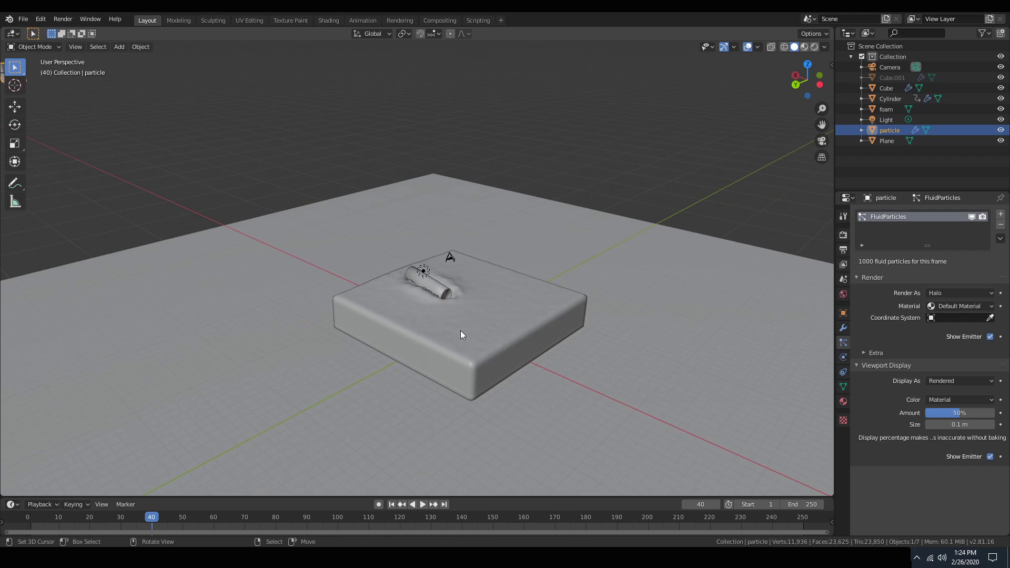
pyautogui.click(955, 413)
pyautogui.write('10')
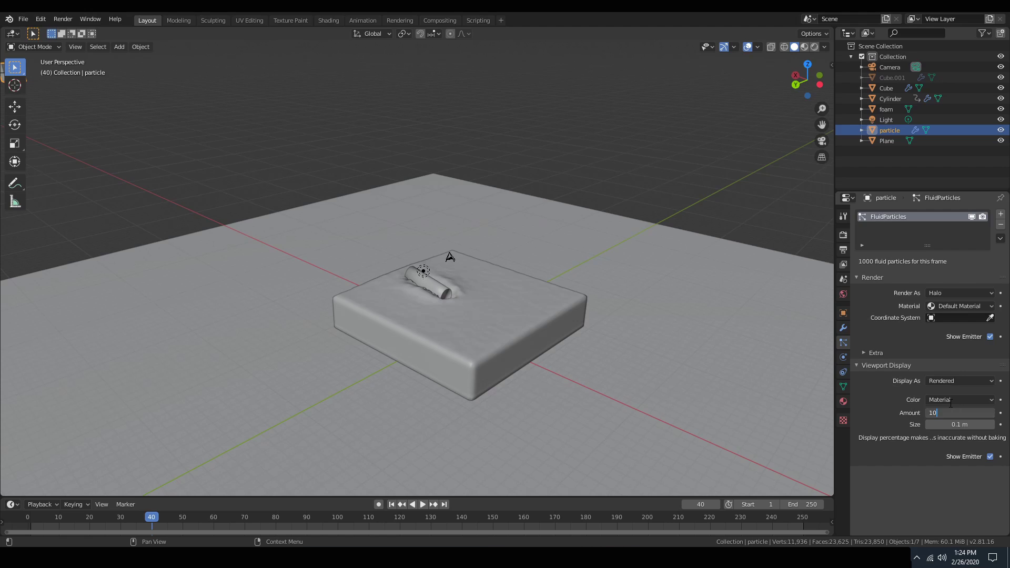
pyautogui.press('Return')
pyautogui.click(955, 412)
pyautogui.press('Return')
pyautogui.moveTo(942, 413); pyautogui.dragTo(995, 413)
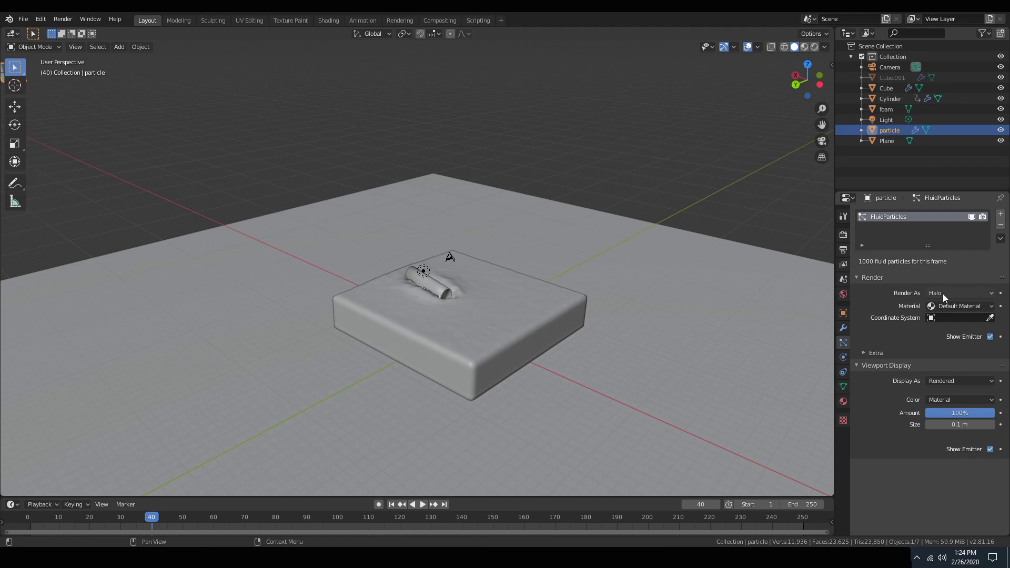
# Set FluidParticles to render as Object, with the foam sphere as the instance object
pyautogui.scroll(-4, 610, 301)
pyautogui.scroll(3, 611, 301)
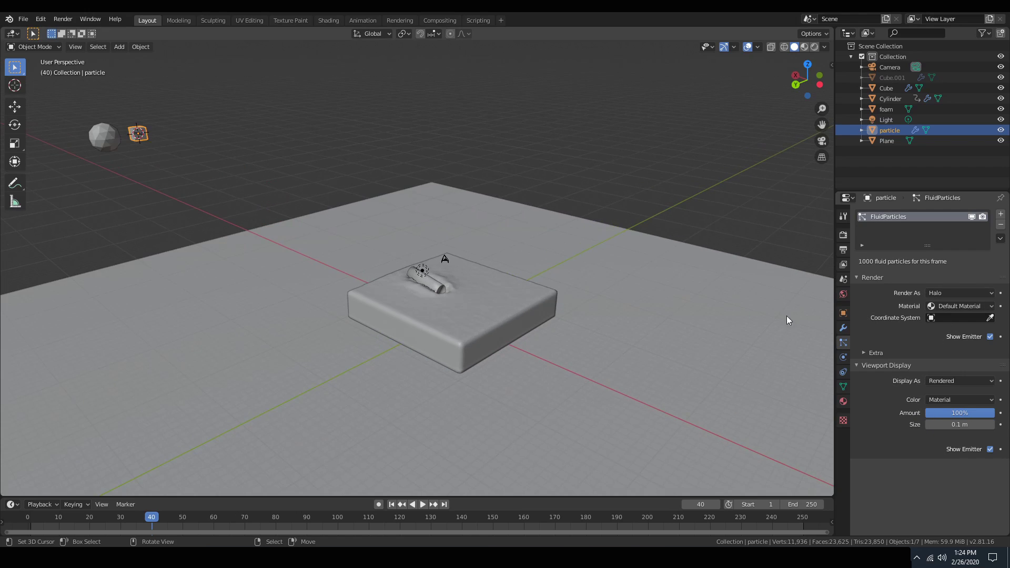
pyautogui.click(959, 293)
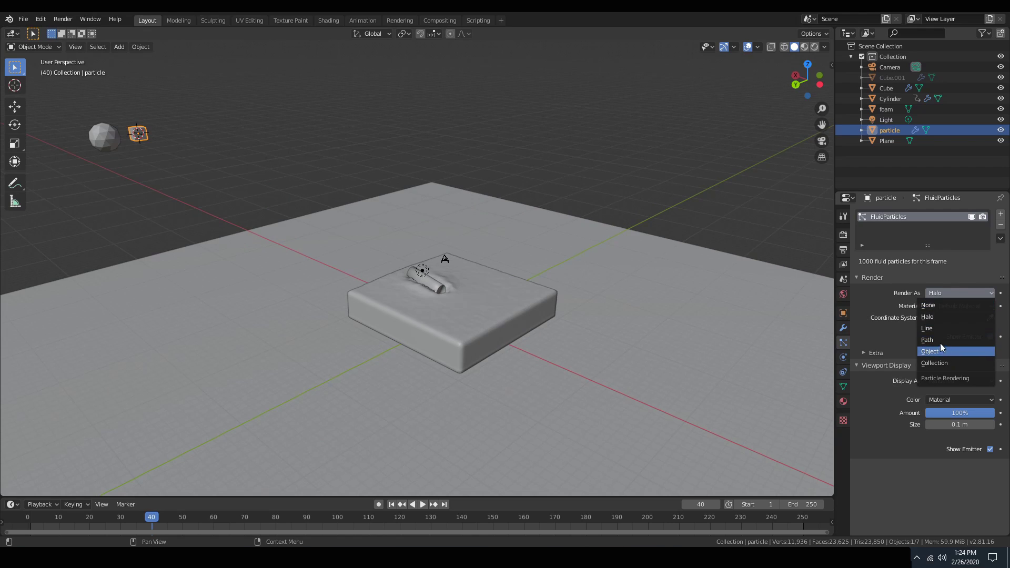
pyautogui.click(942, 295)
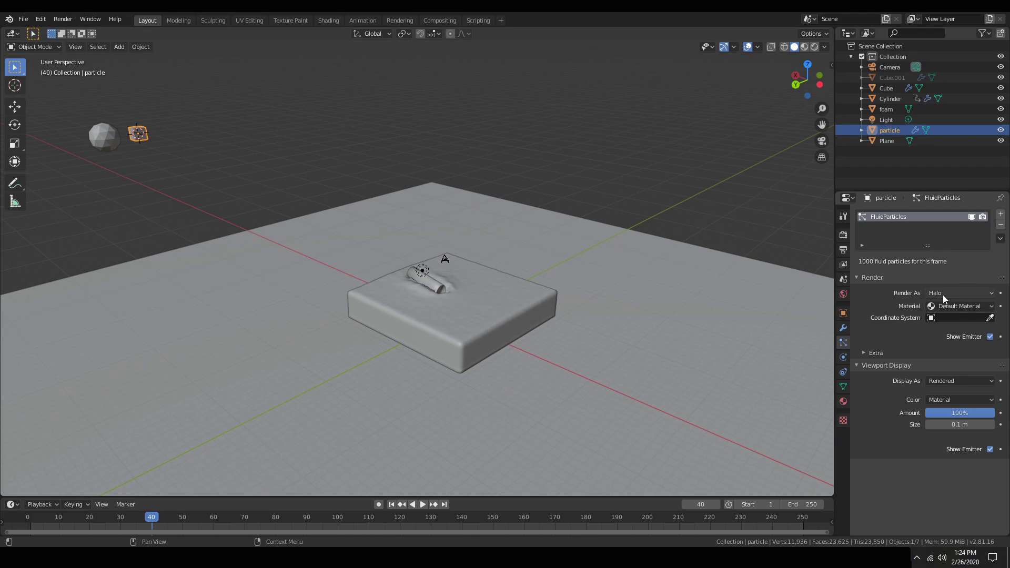
pyautogui.click(943, 294)
pyautogui.click(946, 350)
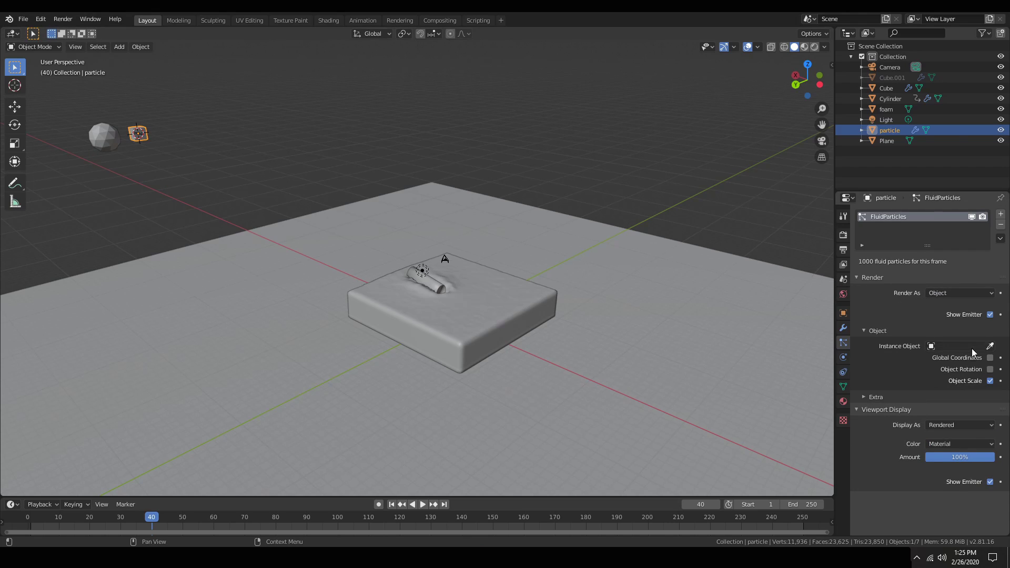
pyautogui.click(991, 346)
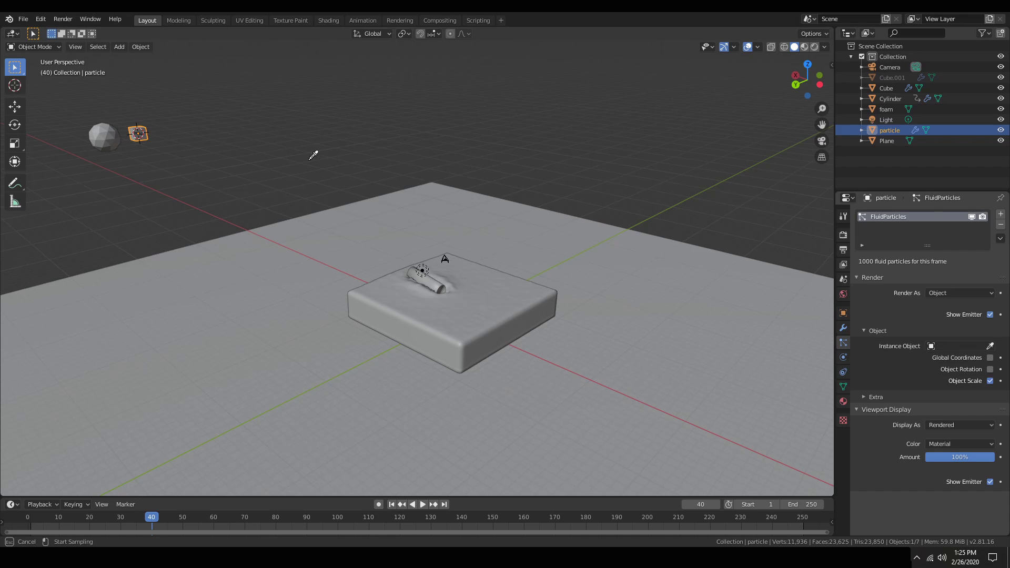
pyautogui.click(107, 136)
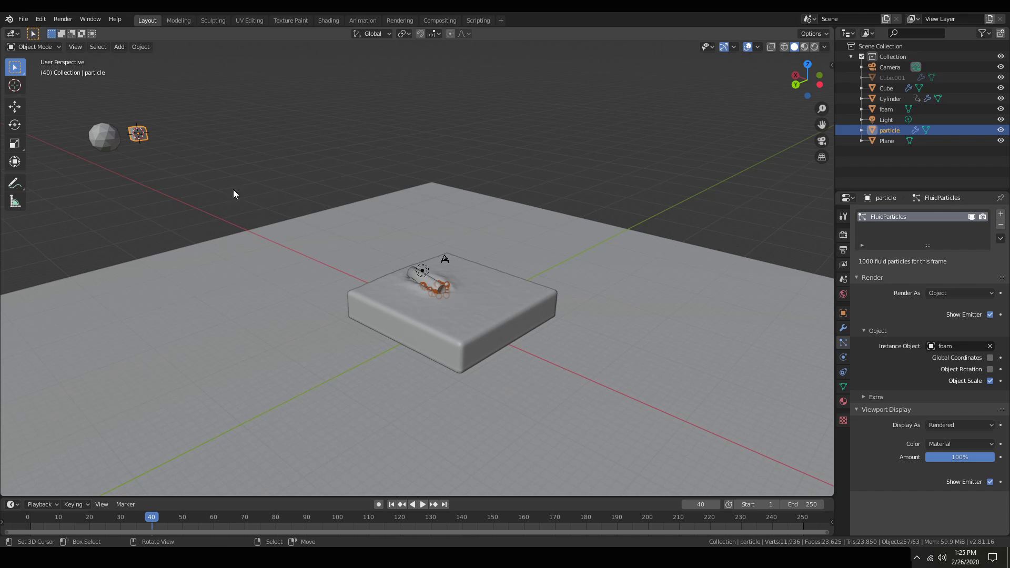
pyautogui.scroll(5, 386, 279)
pyautogui.scroll(-8, 503, 331)
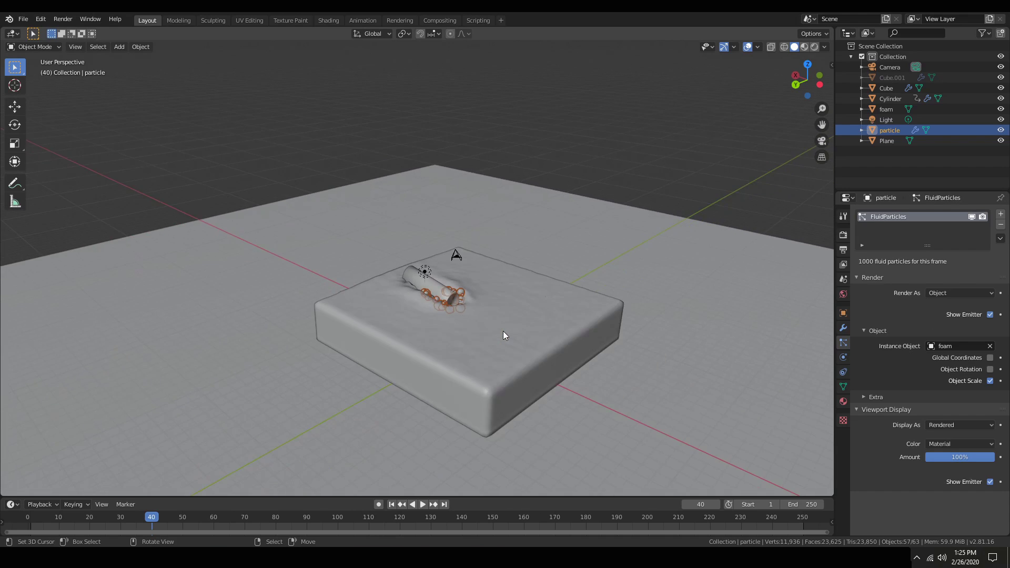
pyautogui.scroll(-3, 234, 213)
# Select the foam sphere and apply Shade Smooth to it
pyautogui.click(247, 197)
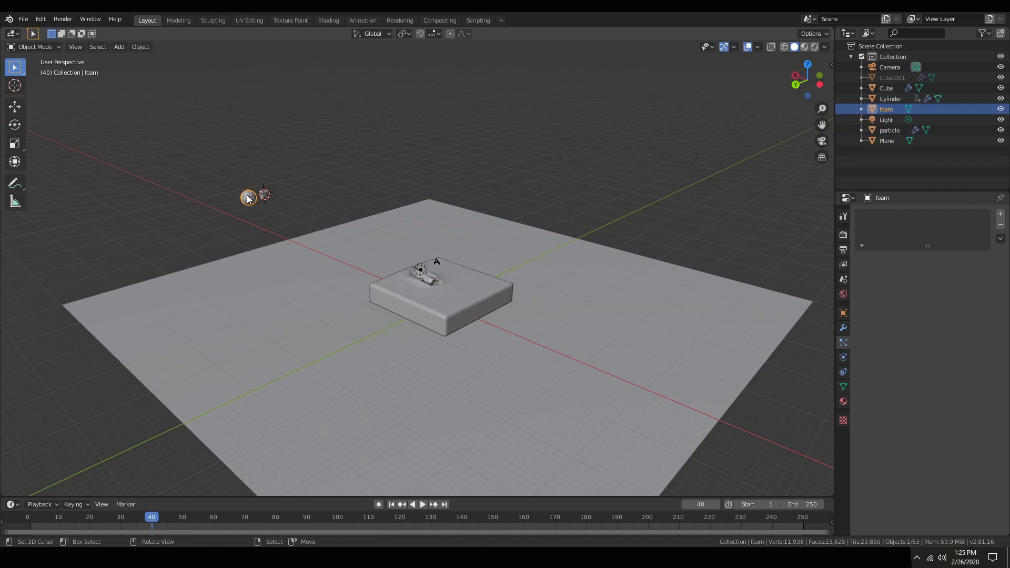
pyautogui.scroll(5, 275, 220)
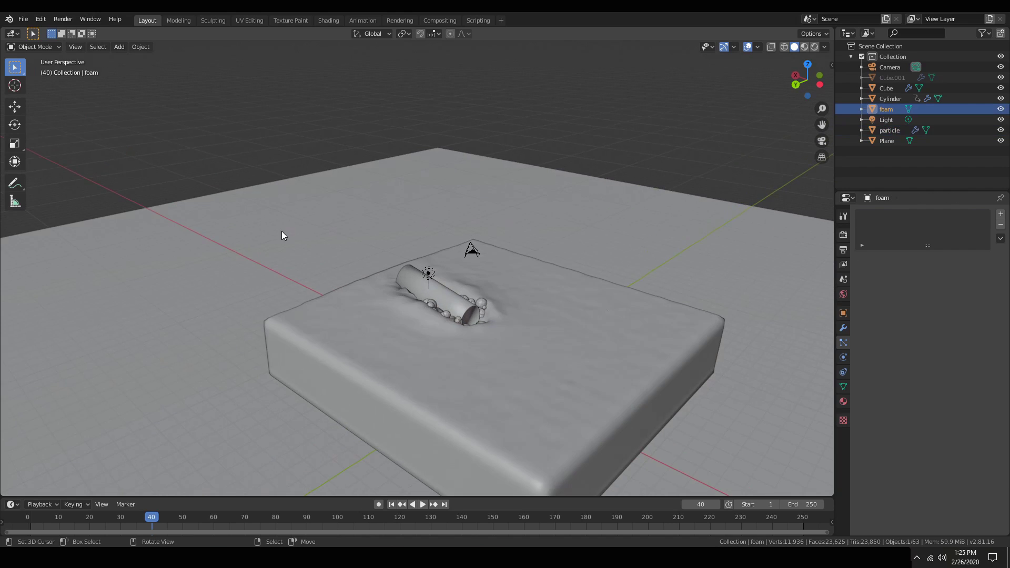
pyautogui.scroll(2, 302, 247)
pyautogui.scroll(-3, 311, 258)
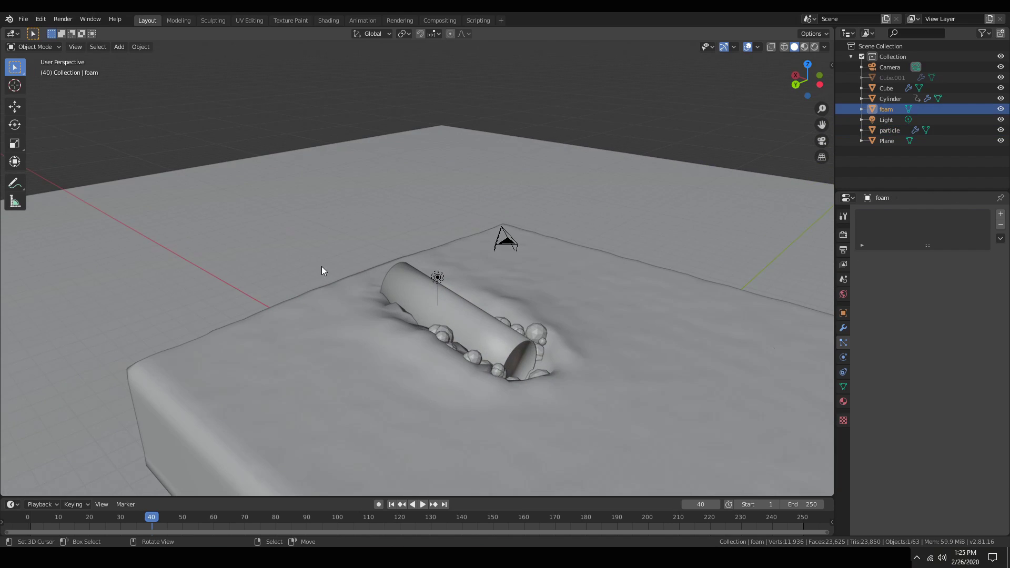
pyautogui.scroll(-3, 323, 269)
pyautogui.scroll(-2, 329, 275)
pyautogui.rightClick(184, 198)
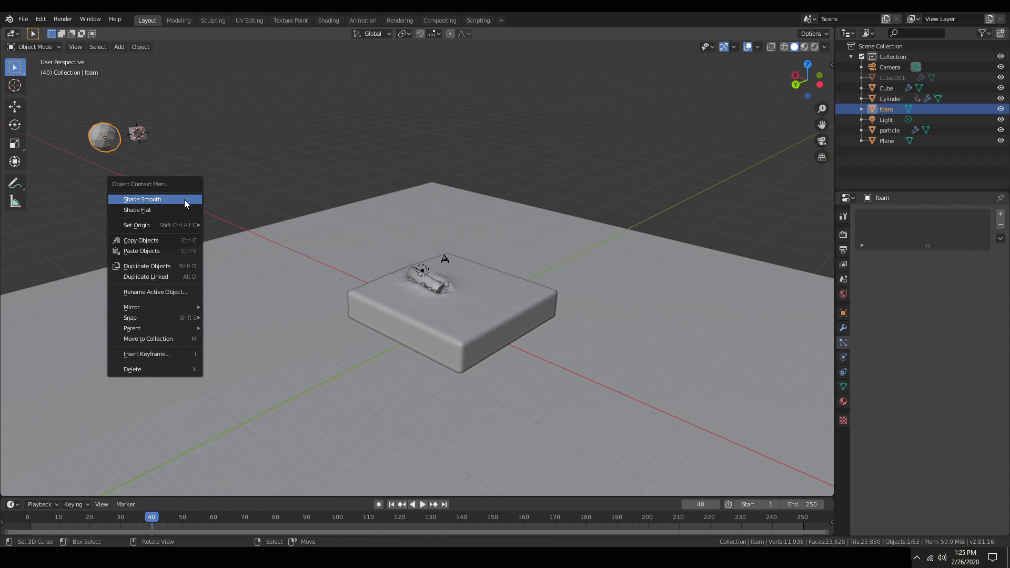
pyautogui.click(184, 200)
# Scale the foam sphere down to about 0.70
pyautogui.scroll(4, 368, 316)
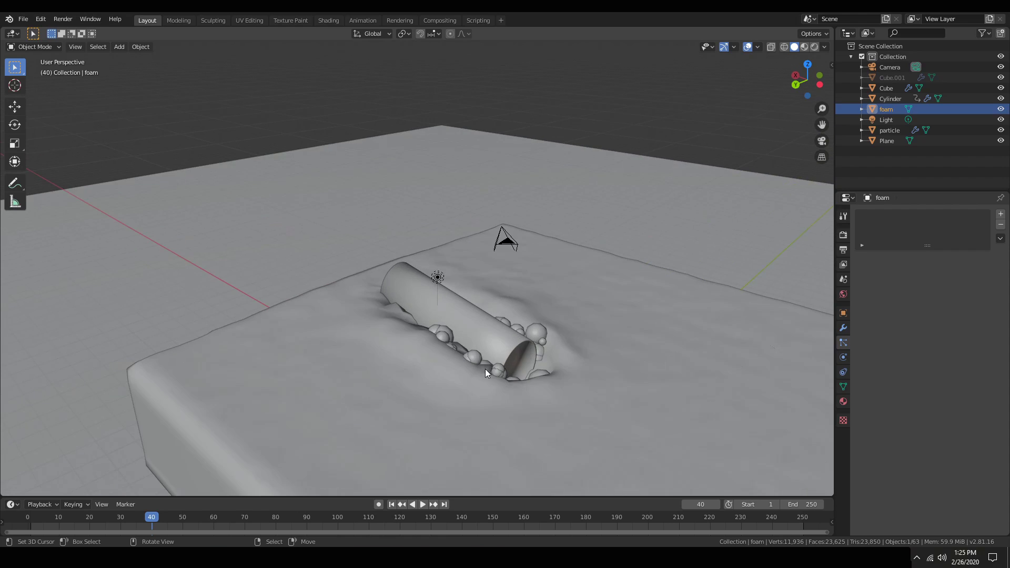
pyautogui.scroll(3, 579, 416)
pyautogui.press('s')
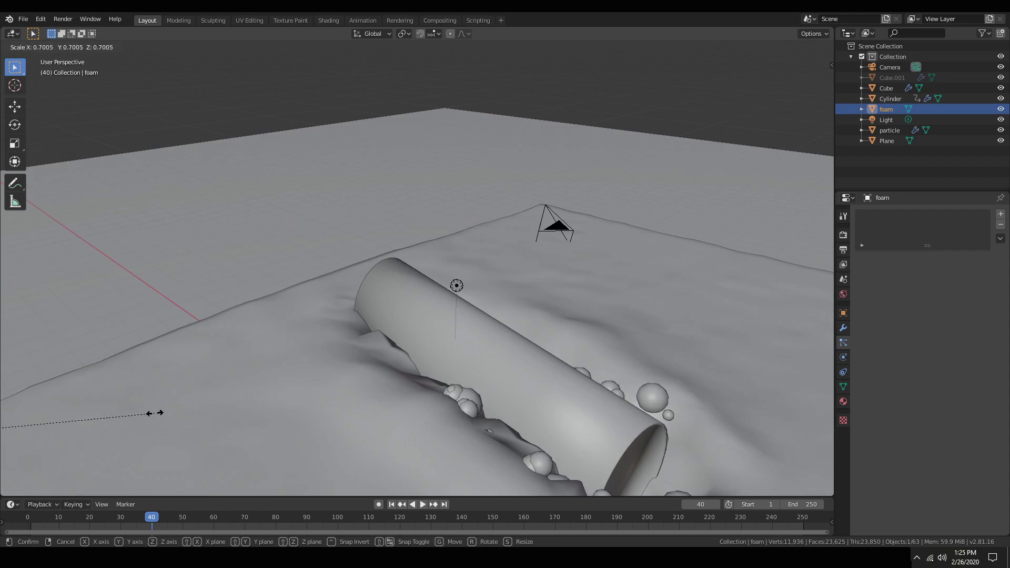
pyautogui.scroll(-3, 517, 378)
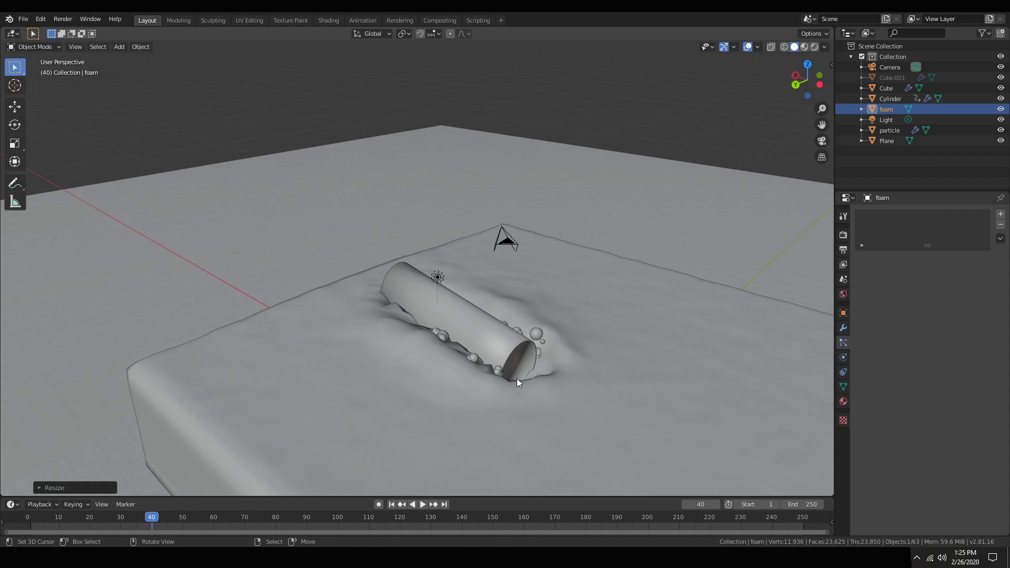
pyautogui.click(416, 381)
pyautogui.scroll(-4, 423, 381)
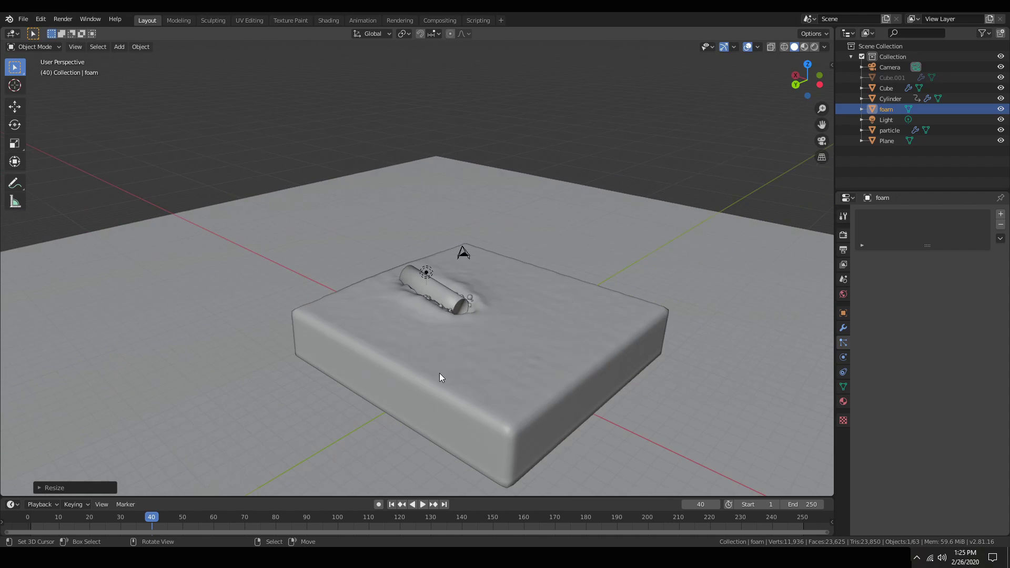
pyautogui.moveTo(441, 346)
pyautogui.mouseDown(button='middle')
pyautogui.moveTo(425, 355)
pyautogui.moveTo(447, 363)
pyautogui.moveTo(448, 349)
pyautogui.mouseUp(button='middle')
pyautogui.scroll(-5, 425, 355)
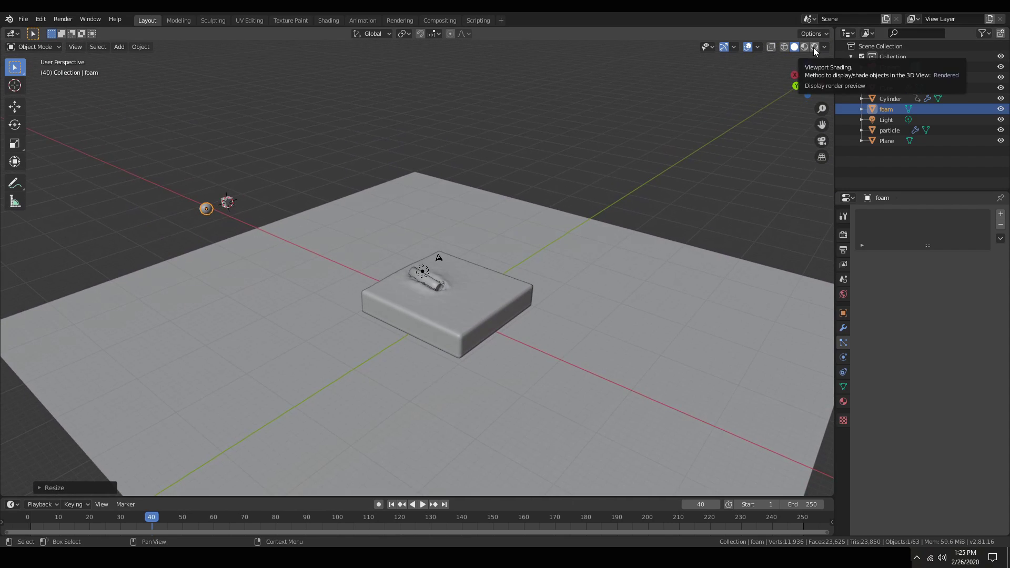
# Set the domain Cube's Fluid Final Resolution to 150 in Physics Properties and bake
pyautogui.click(488, 311)
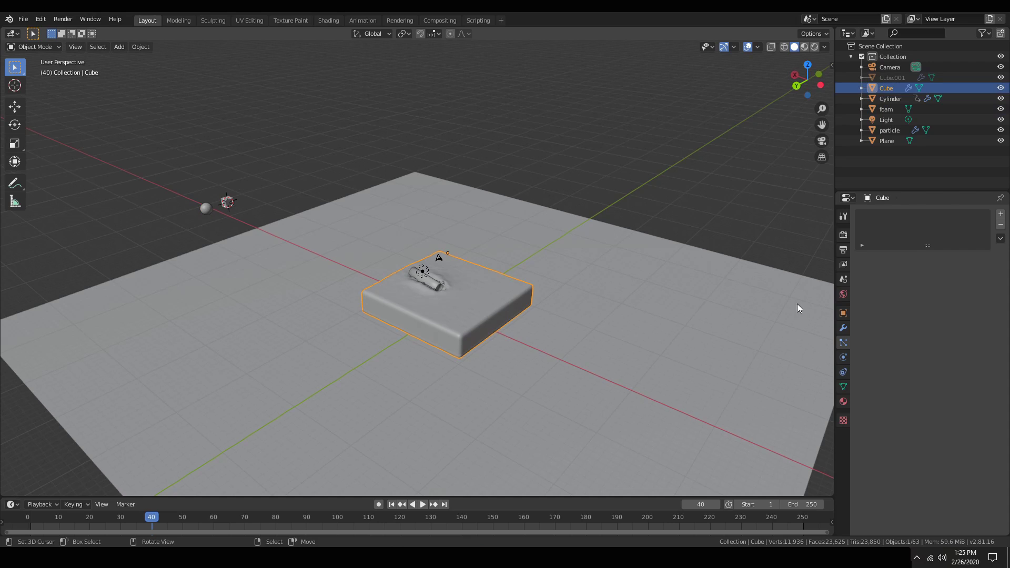
pyautogui.click(844, 357)
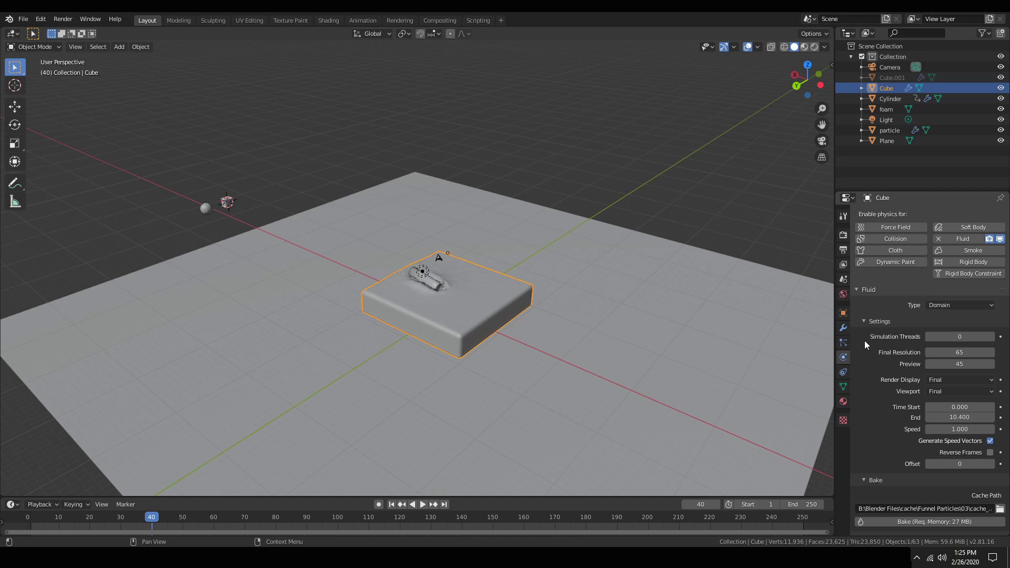
pyautogui.click(964, 354)
pyautogui.write('150')
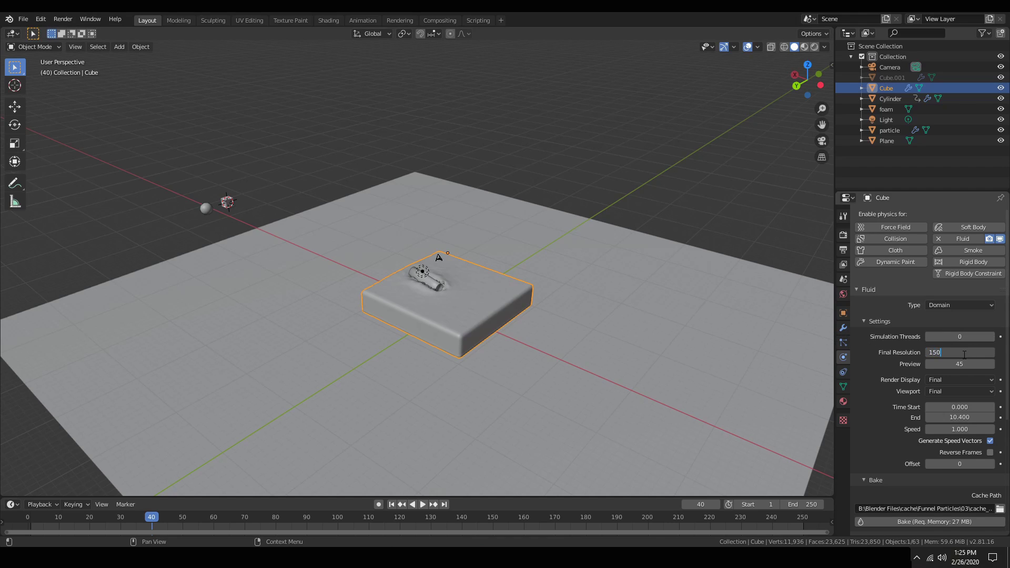
pyautogui.press('Return')
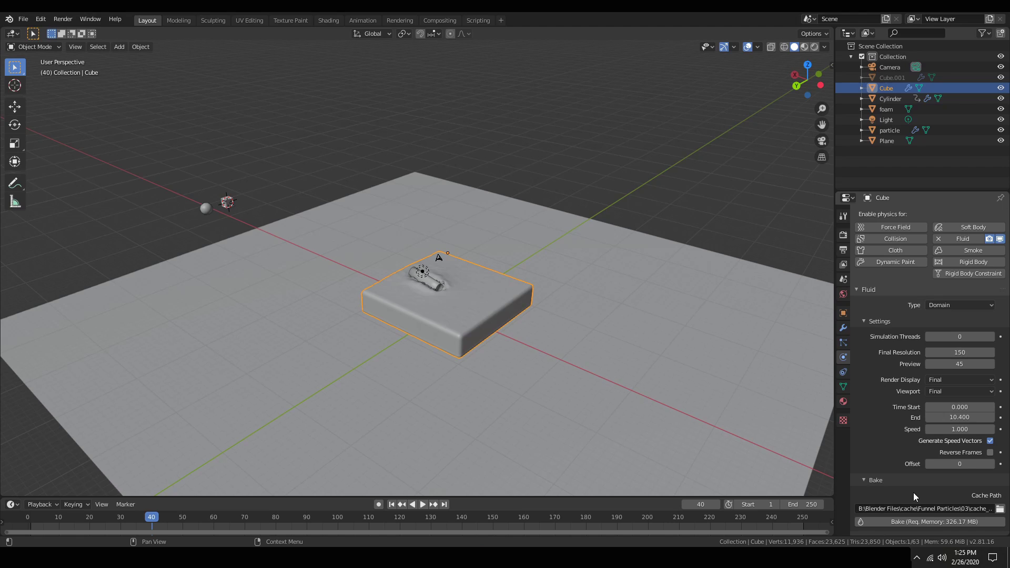
pyautogui.click(908, 521)
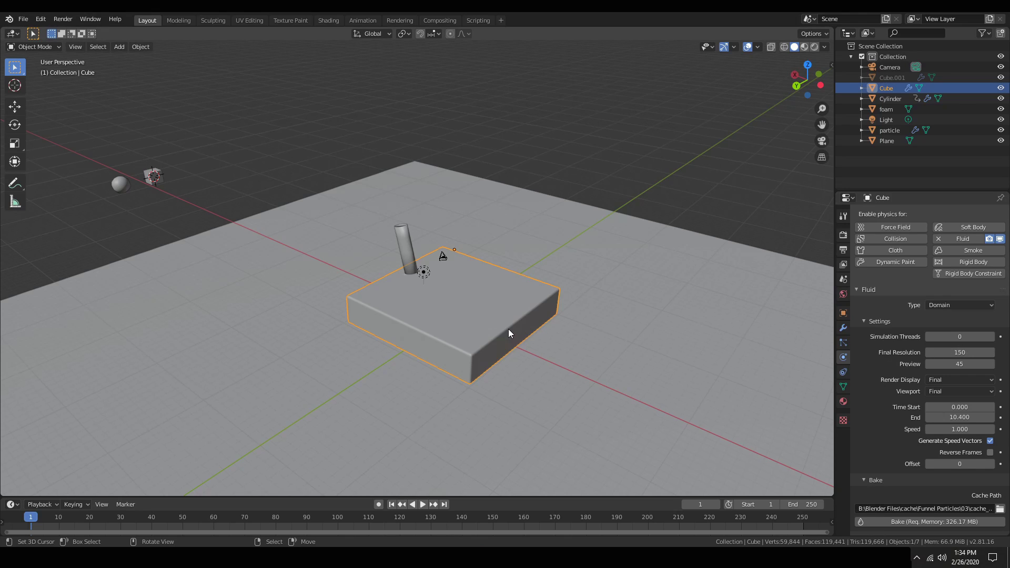
# Set the current frame to 48 and play back the high-resolution splash and foam
pyautogui.scroll(1, 508, 329)
pyautogui.scroll(-2, 339, 239)
pyautogui.scroll(2, 338, 239)
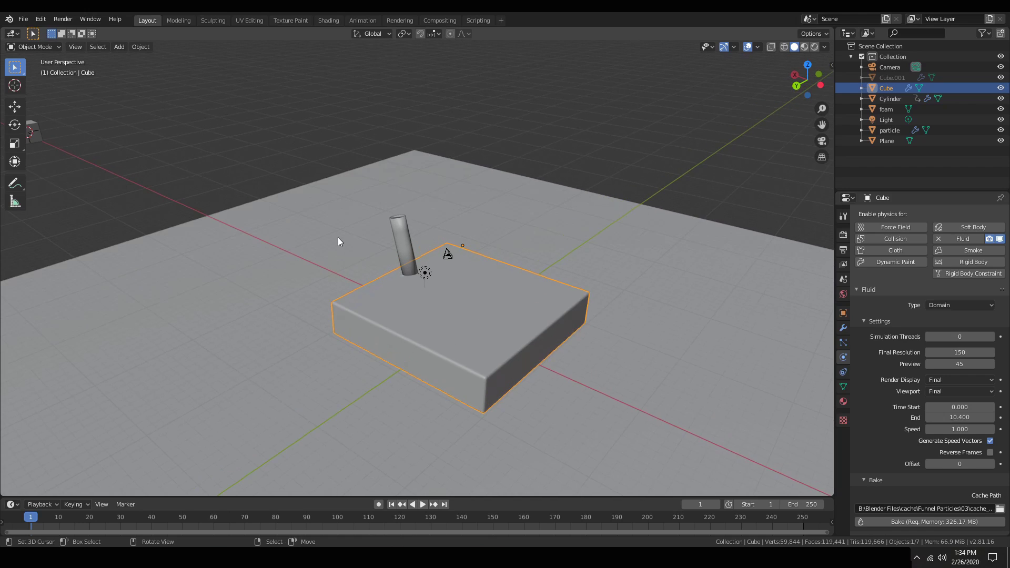
pyautogui.scroll(-1, 258, 225)
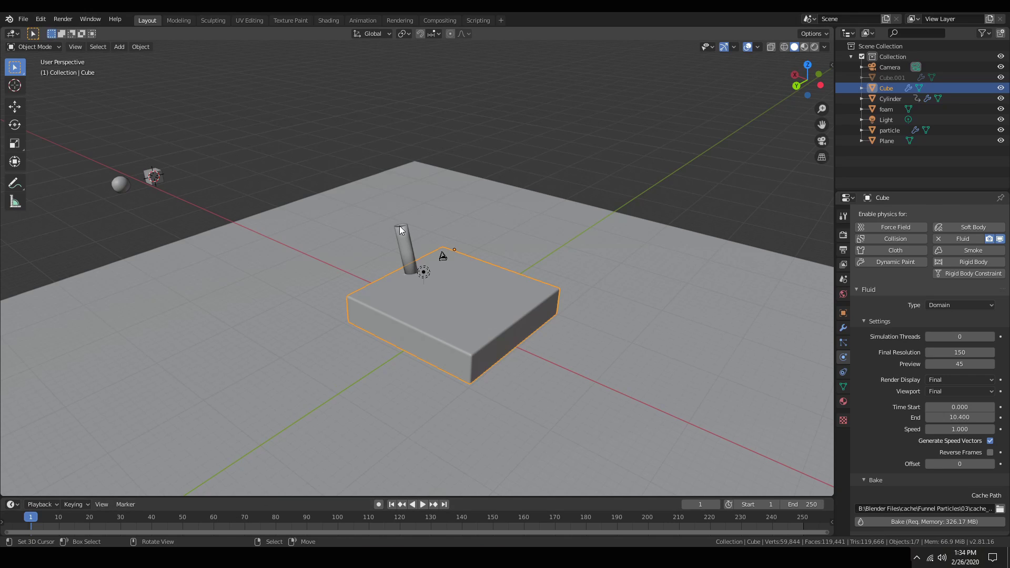
pyautogui.click(698, 501)
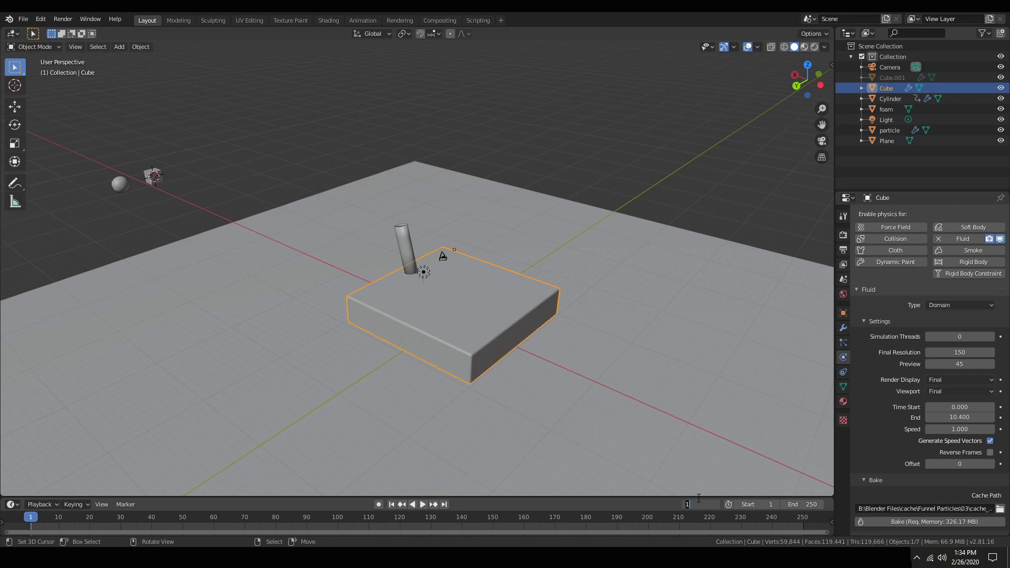
pyautogui.write('48')
pyautogui.press('Return')
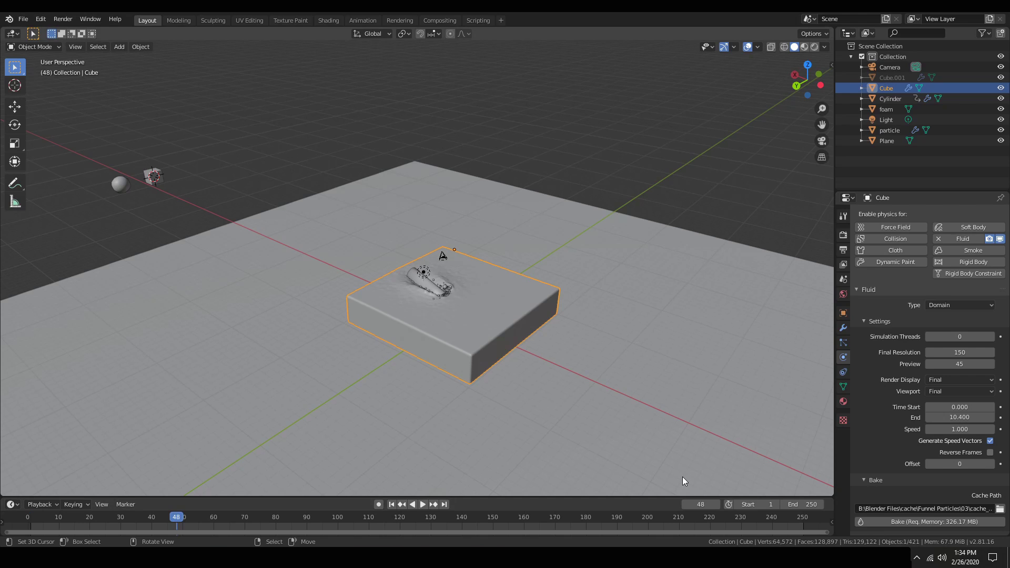
pyautogui.scroll(5, 526, 326)
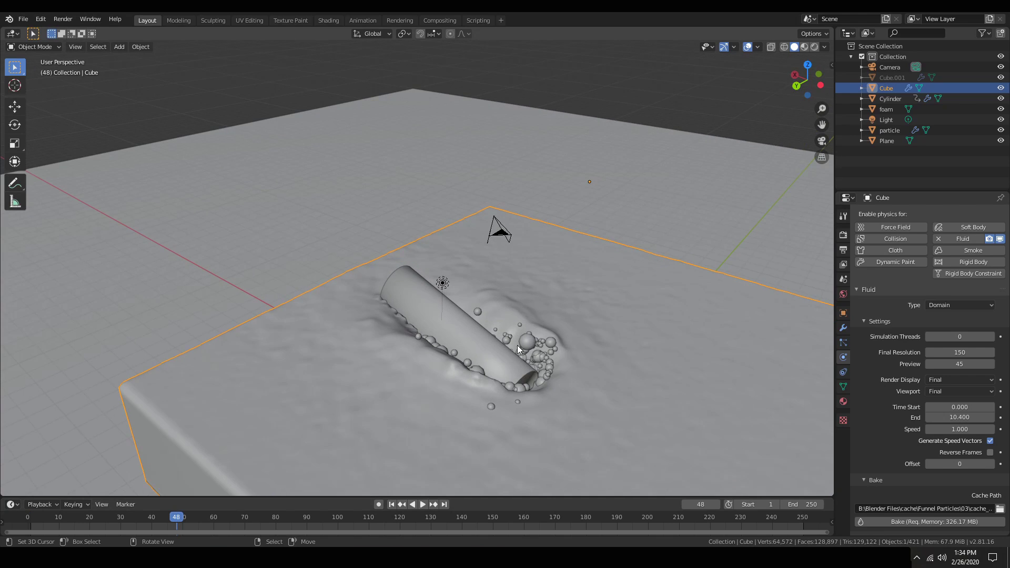
pyautogui.press('space')
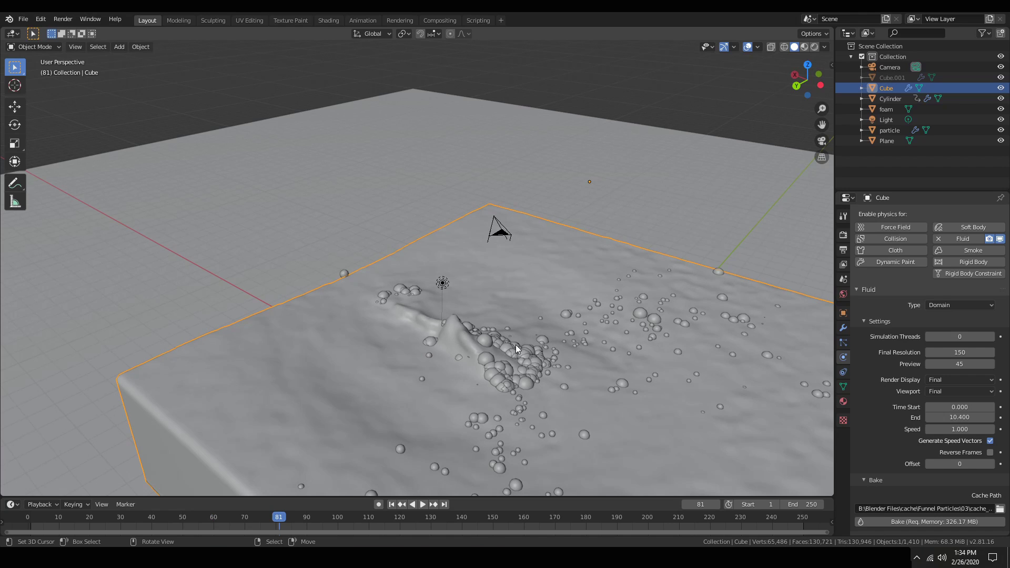
pyautogui.scroll(-5, 516, 345)
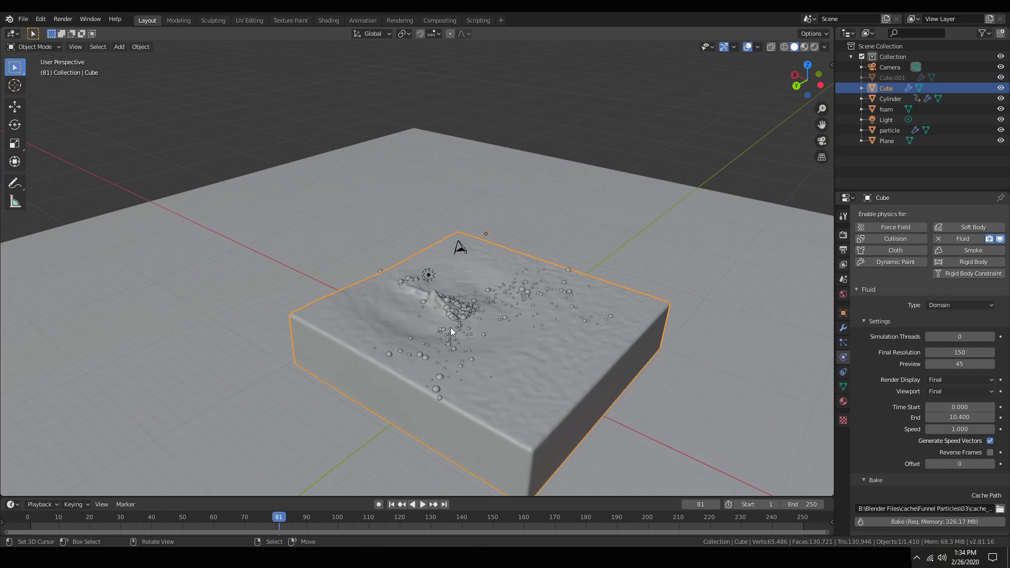
pyautogui.scroll(-4, 451, 327)
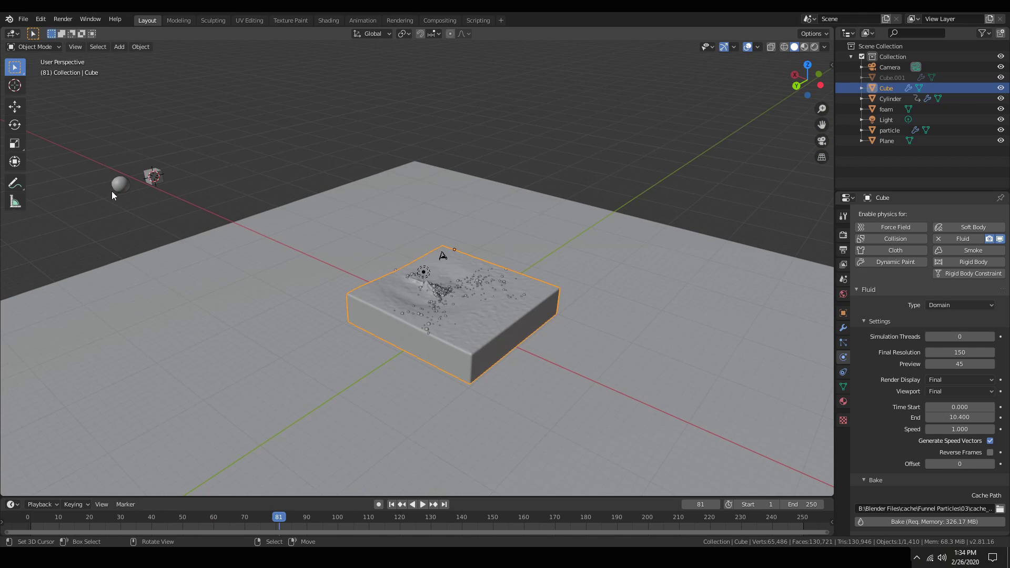
# Scale the foam sphere down further, by about 0.46, for finer foam bubbles
pyautogui.click(118, 185)
pyautogui.scroll(4, 260, 361)
pyautogui.scroll(-5, 231, 334)
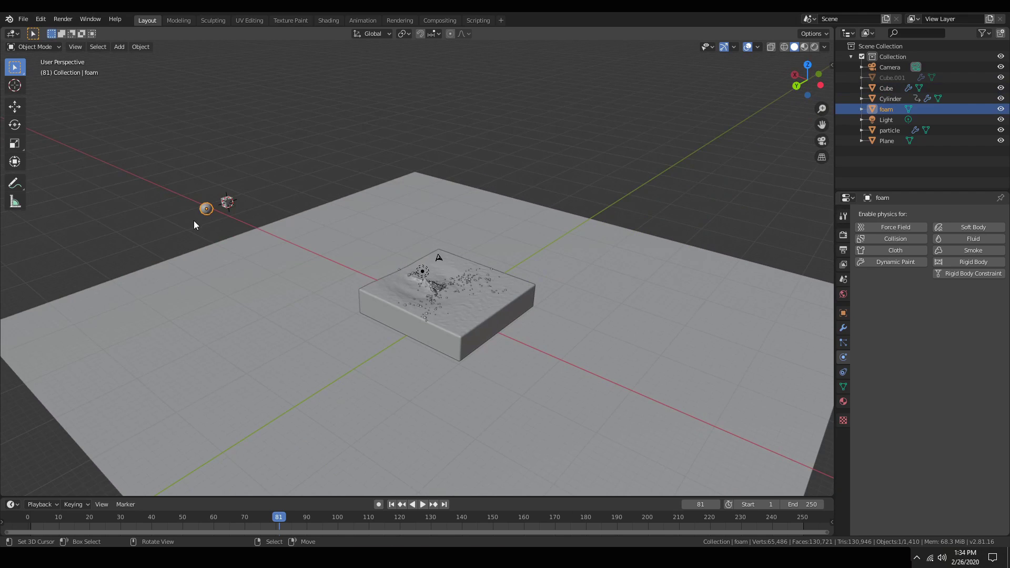
pyautogui.scroll(6, 310, 330)
pyautogui.press('s')
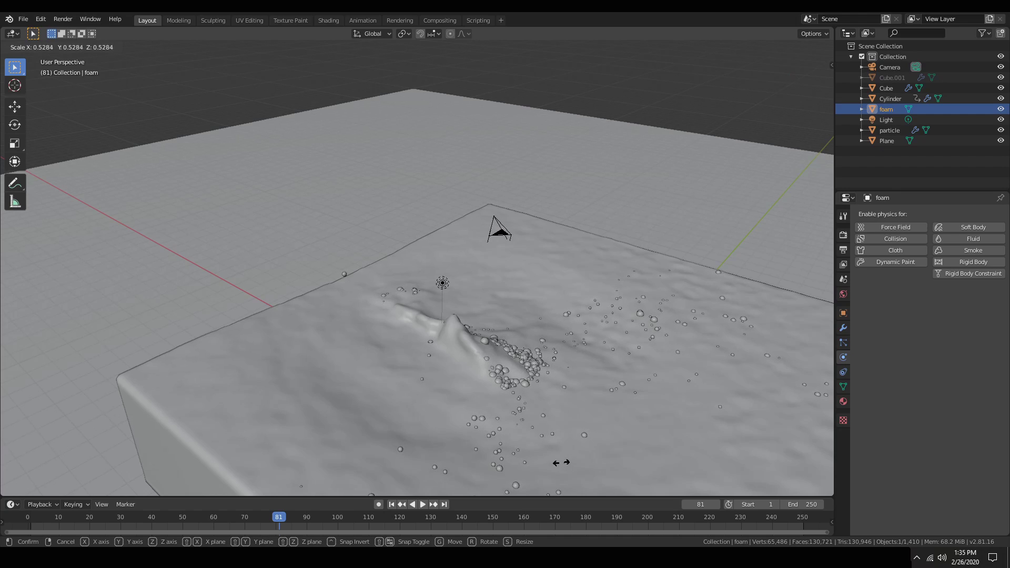
pyautogui.click(458, 453)
pyautogui.scroll(-6, 521, 373)
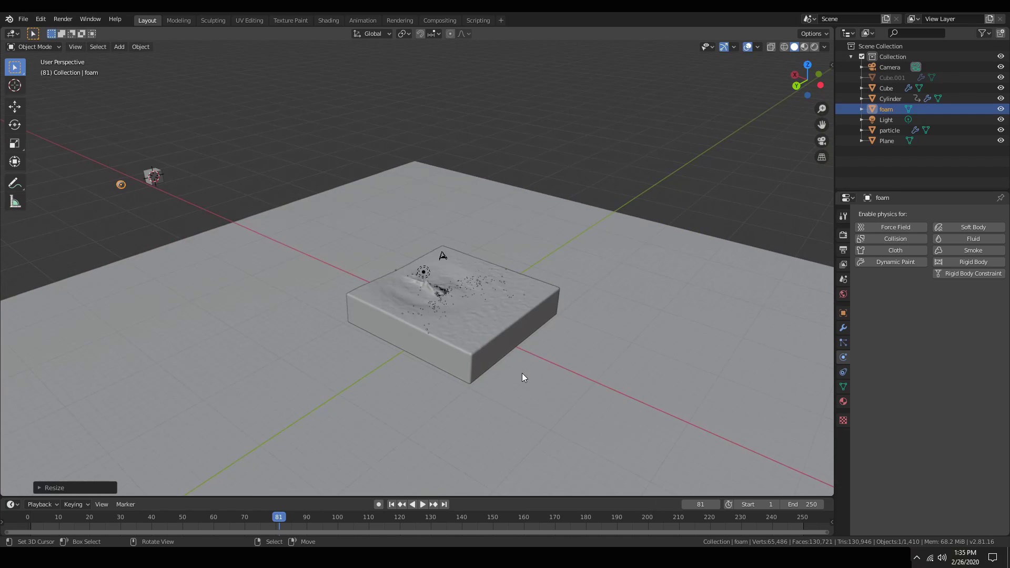
pyautogui.moveTo(522, 374); pyautogui.dragTo(514, 364, button='middle')
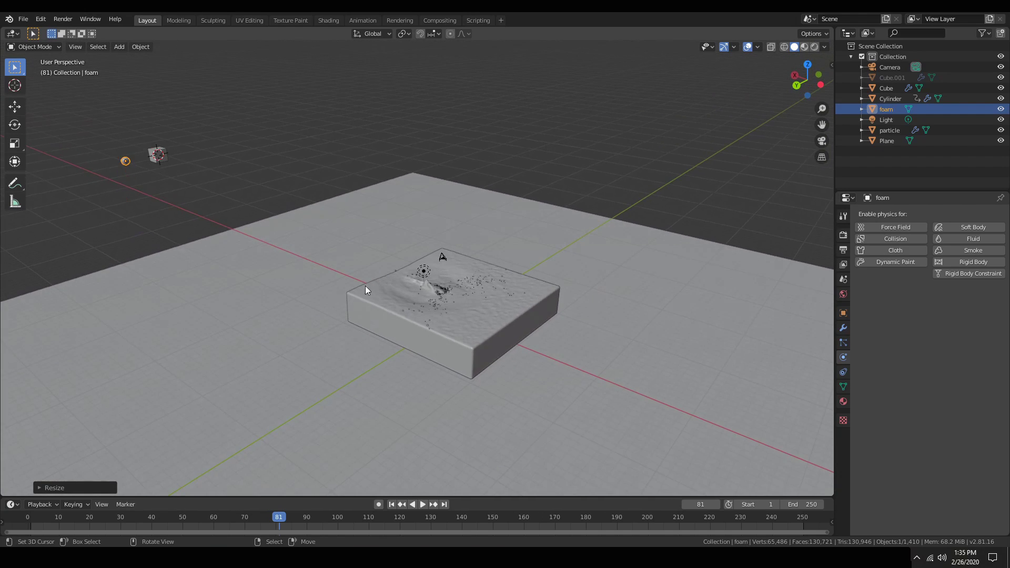
# Select the particle object and drag its viewport display amount to about 28%, then back to 100%
pyautogui.click(158, 154)
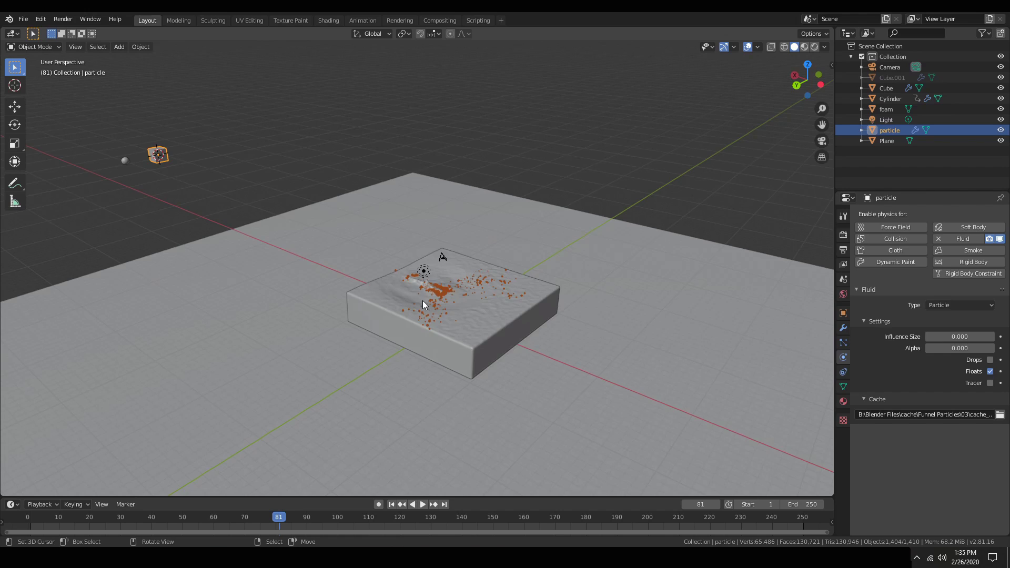
pyautogui.scroll(2, 426, 306)
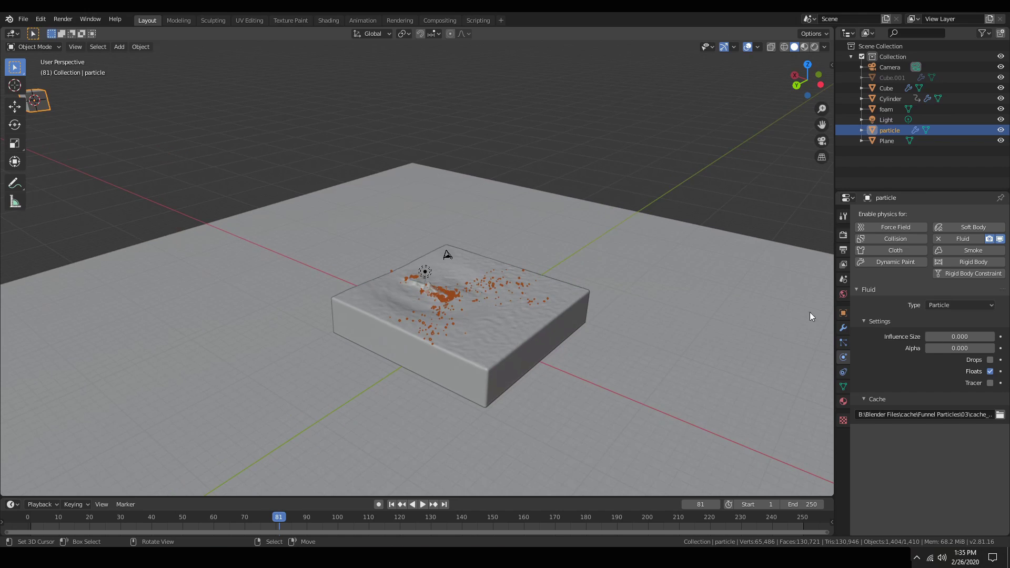
pyautogui.click(844, 342)
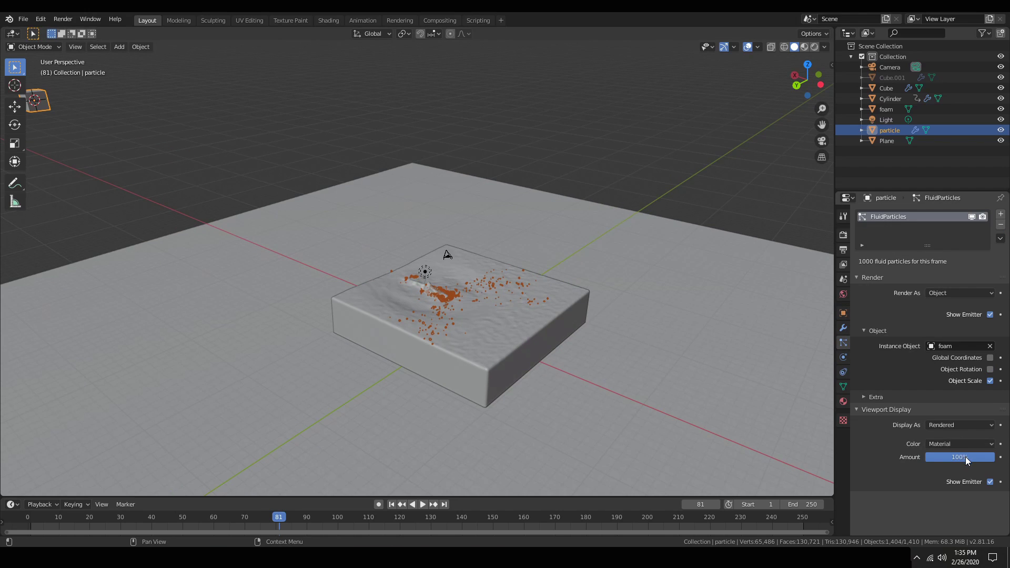
pyautogui.moveTo(965, 457); pyautogui.dragTo(912, 457)
pyautogui.scroll(2, 485, 389)
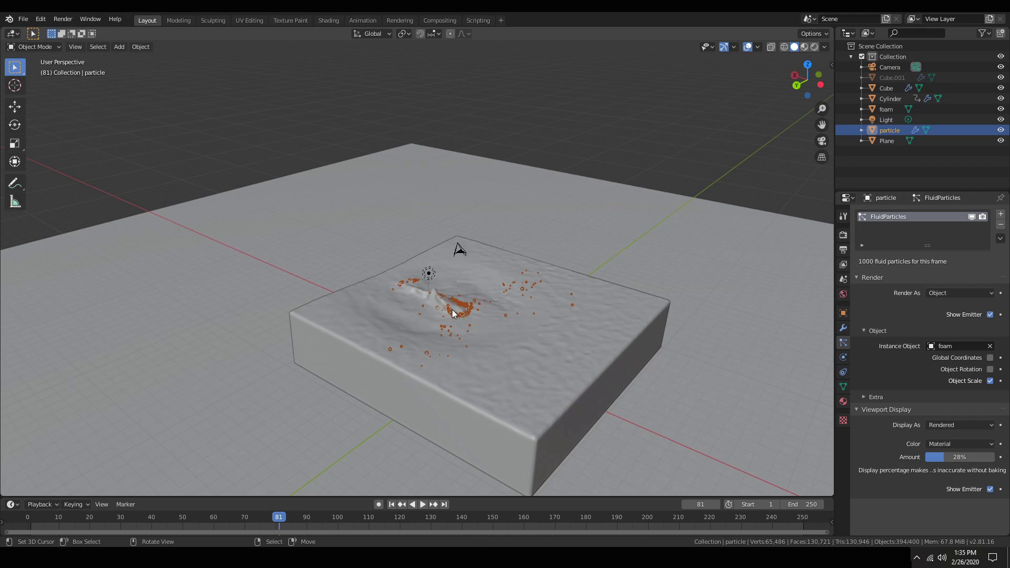
pyautogui.moveTo(941, 456); pyautogui.dragTo(994, 457)
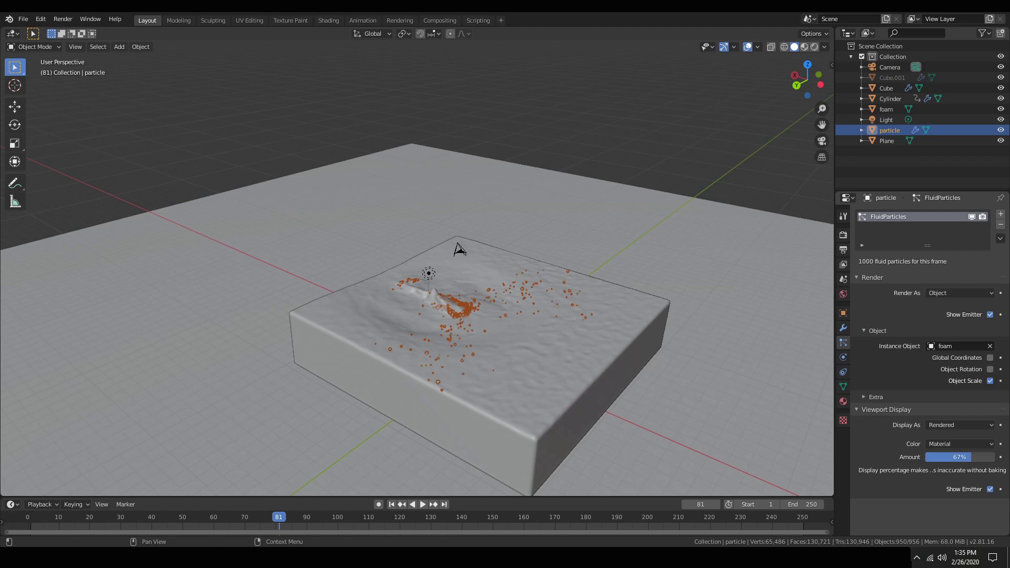
pyautogui.scroll(-3, 494, 336)
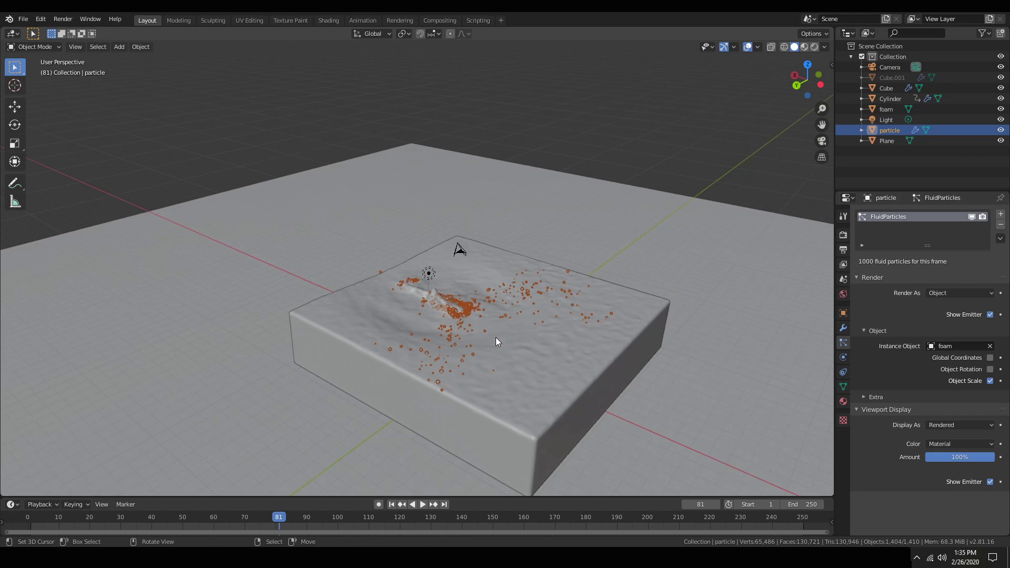
# Switch the viewport to Rendered shading
pyautogui.scroll(-3, 495, 338)
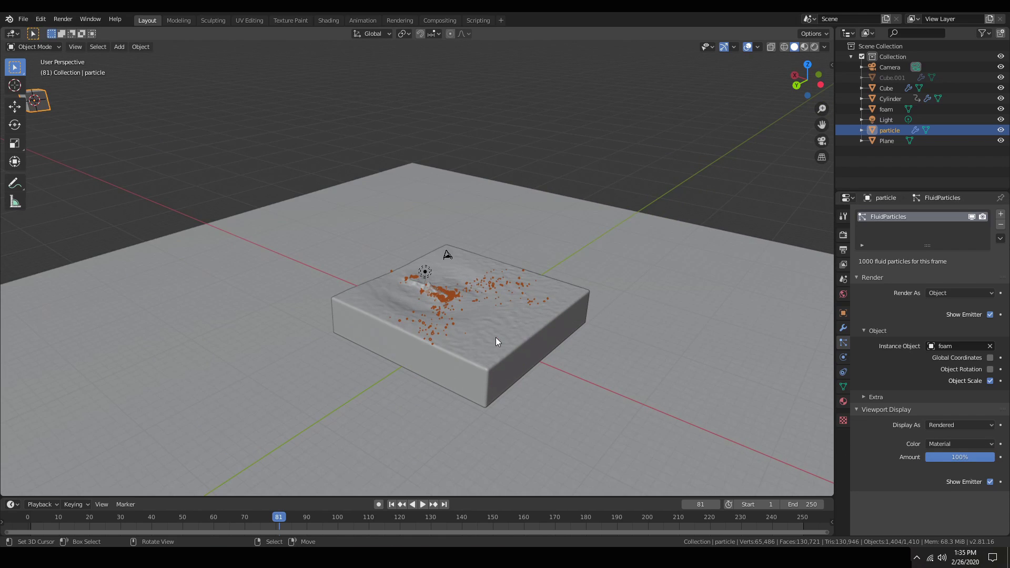
pyautogui.click(488, 331)
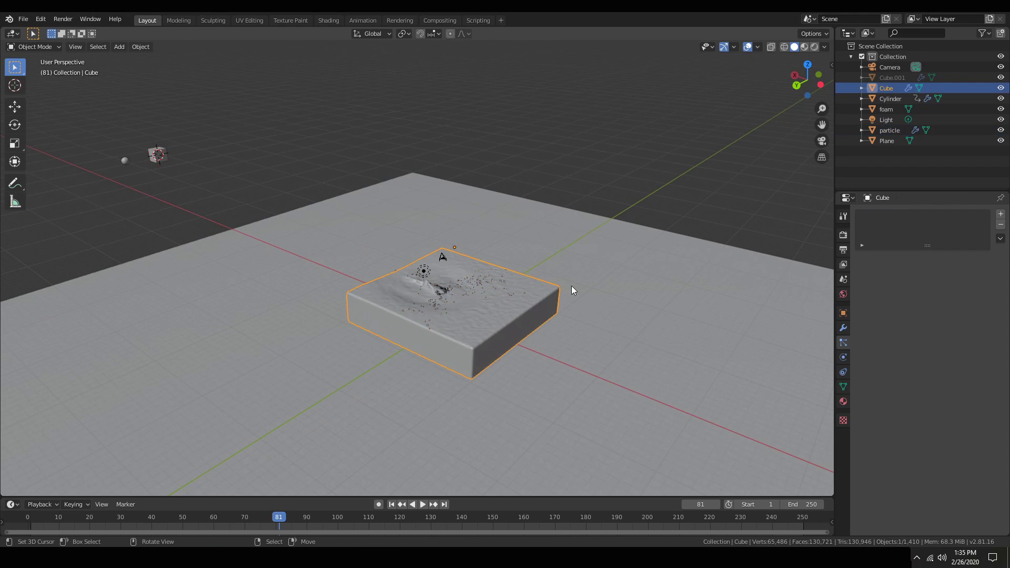
pyautogui.click(814, 47)
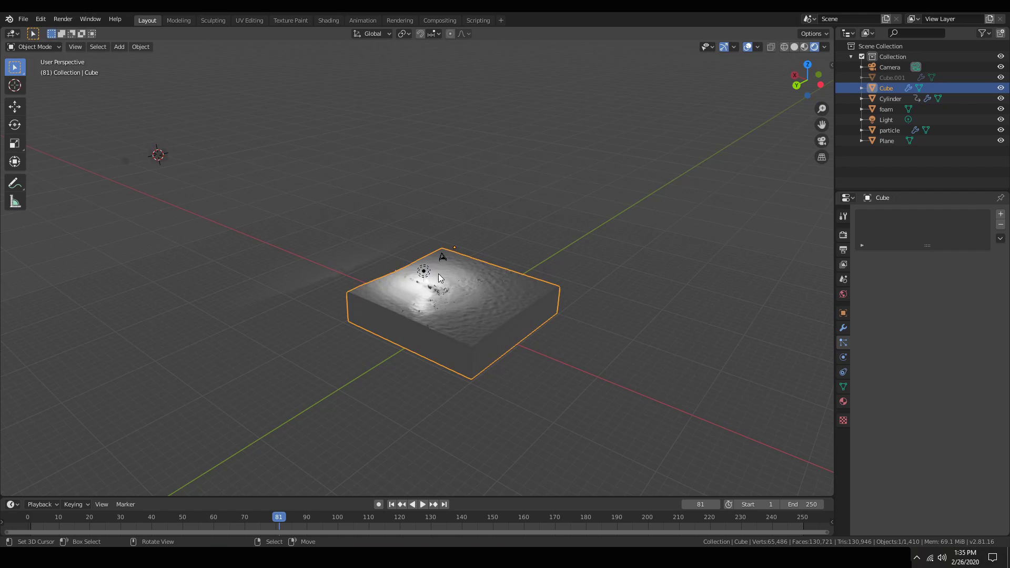
# Move the Light to X -11.628 m, Z 13.534 m
pyautogui.click(425, 272)
pyautogui.press('g')
pyautogui.press('x')
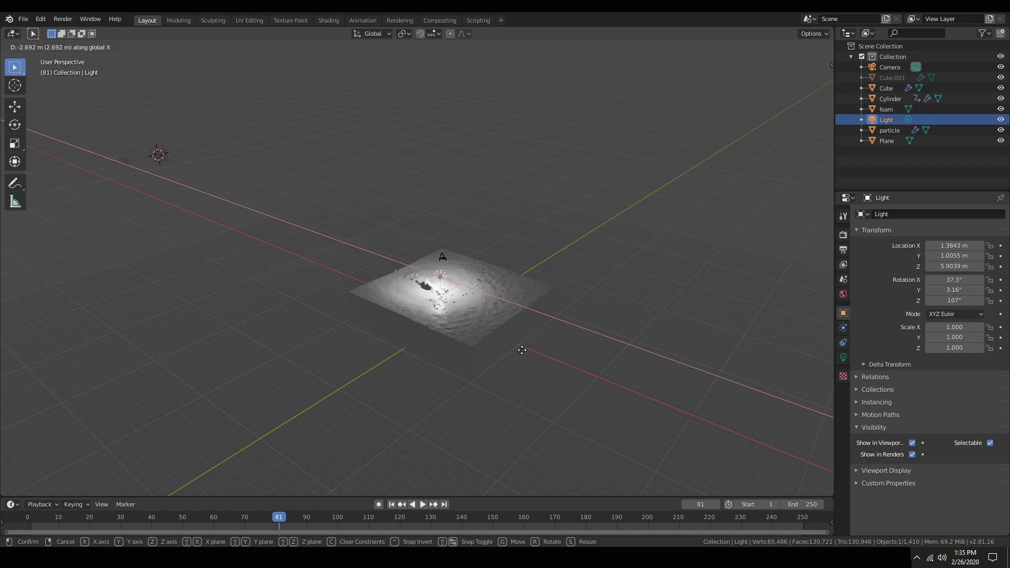
pyautogui.press('z')
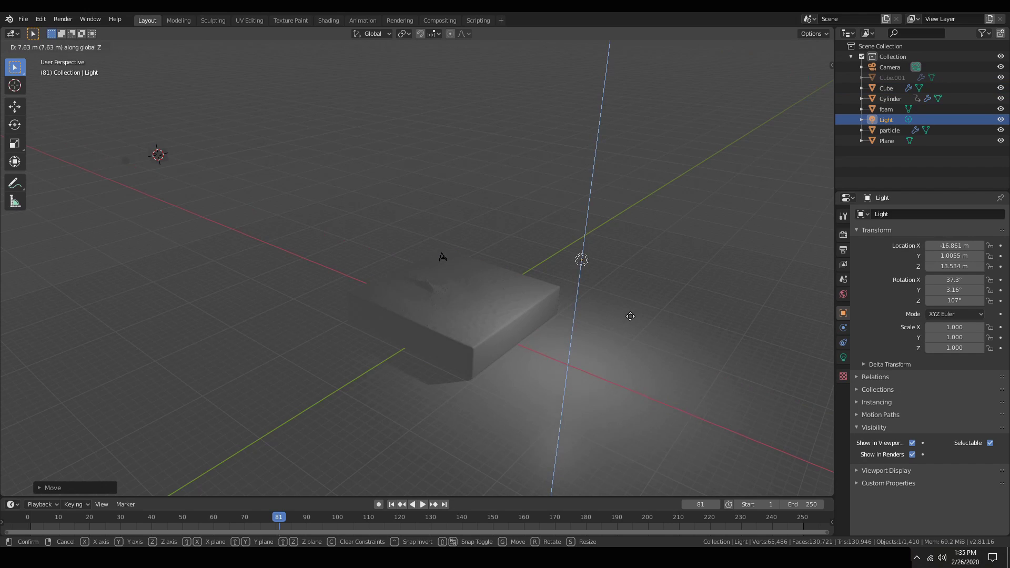
pyautogui.press('x')
pyautogui.click(585, 305)
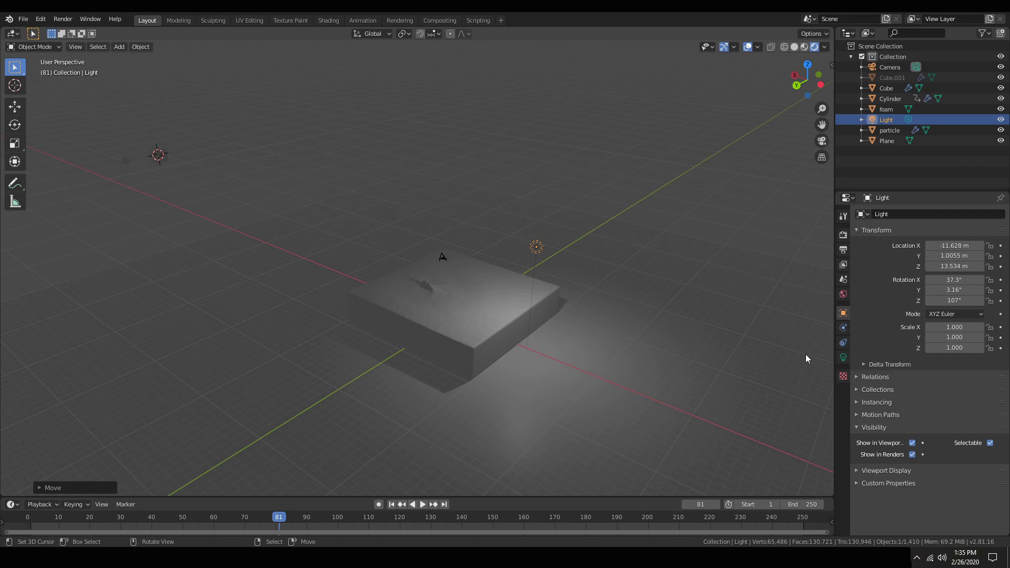
# Duplicate the light, place the copy below-right of the block, and tint it light blue
pyautogui.press('KP_7')
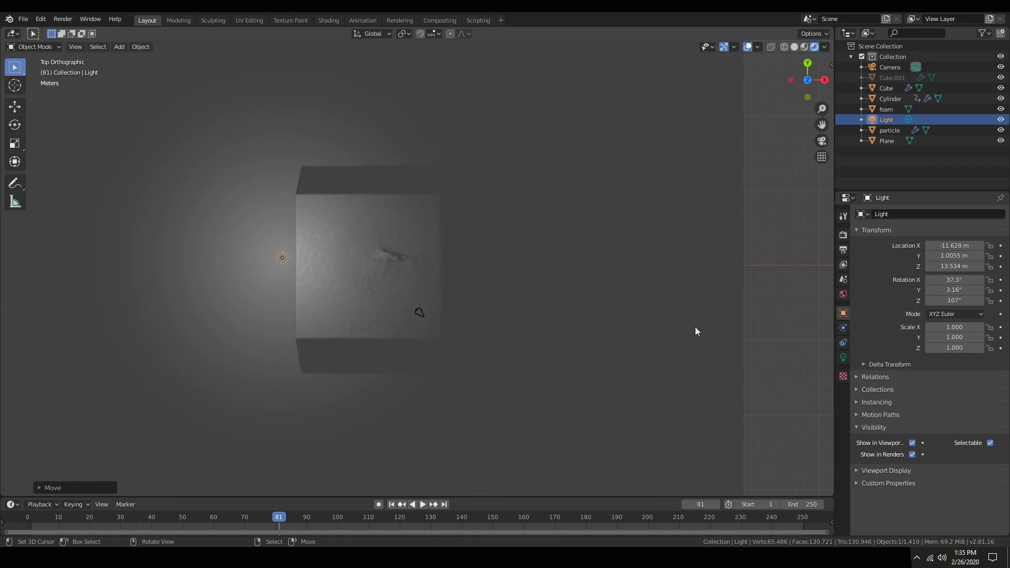
pyautogui.hotkey('shift', 'd')
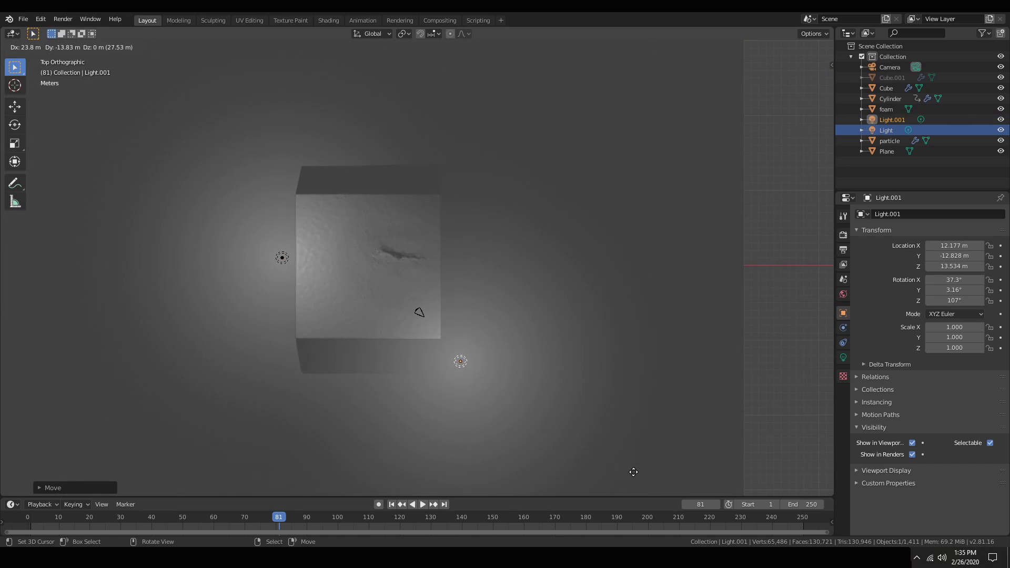
pyautogui.click(631, 468)
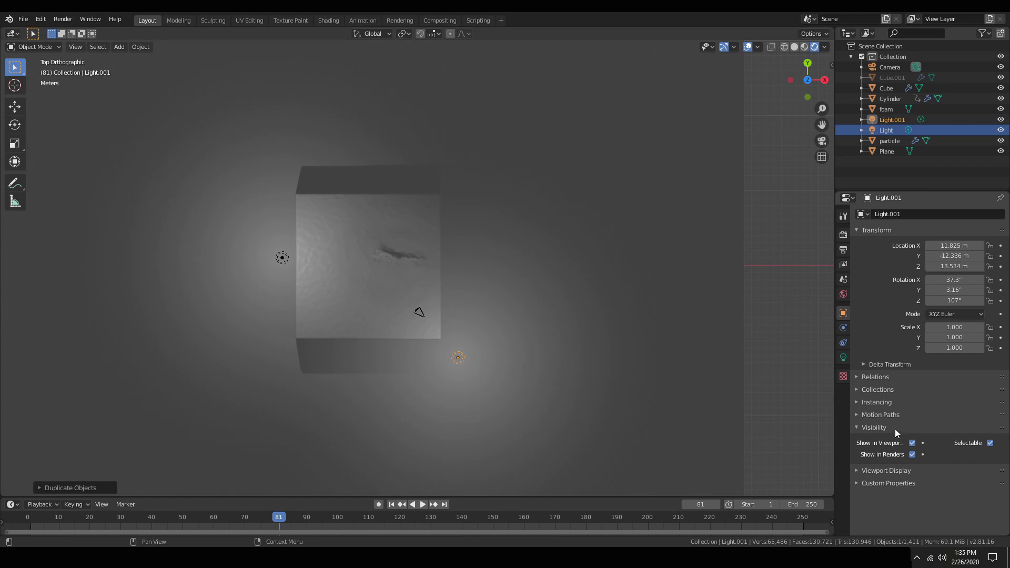
pyautogui.click(843, 358)
pyautogui.click(945, 271)
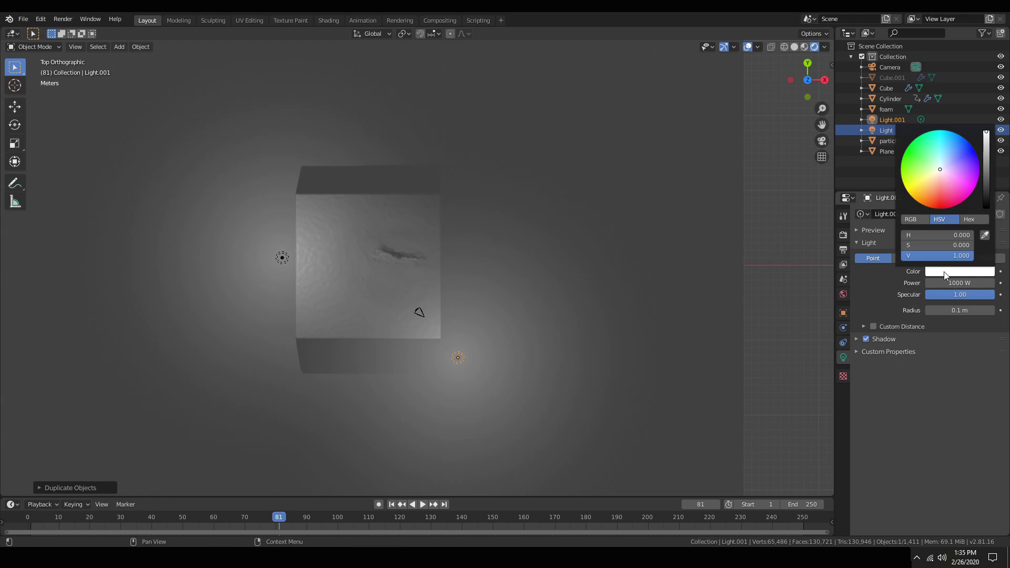
pyautogui.click(946, 161)
# Duplicate the light again along Y above the block and make it cream
pyautogui.hotkey('shift', 'd')
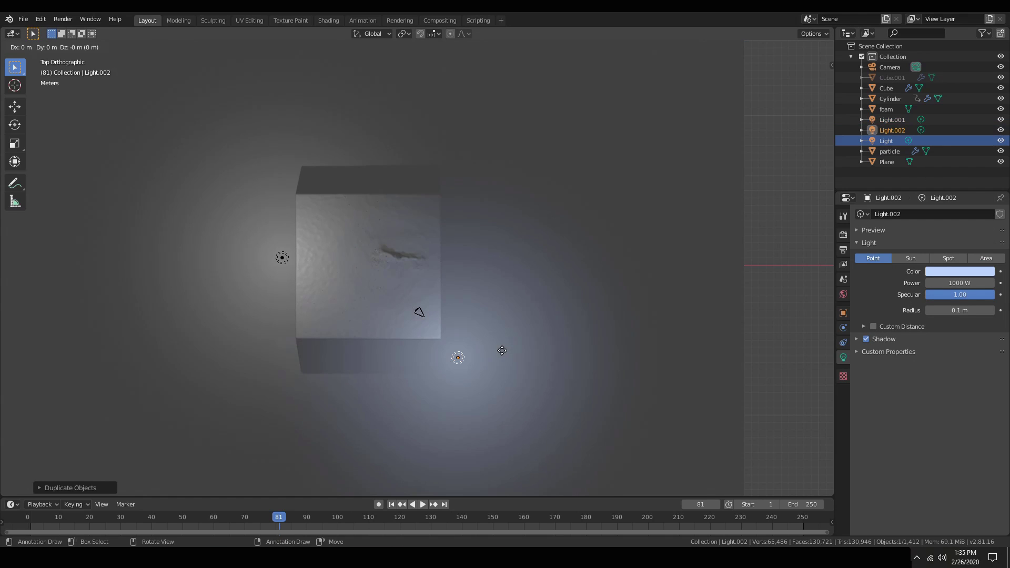
pyautogui.press('y')
pyautogui.click(491, 165)
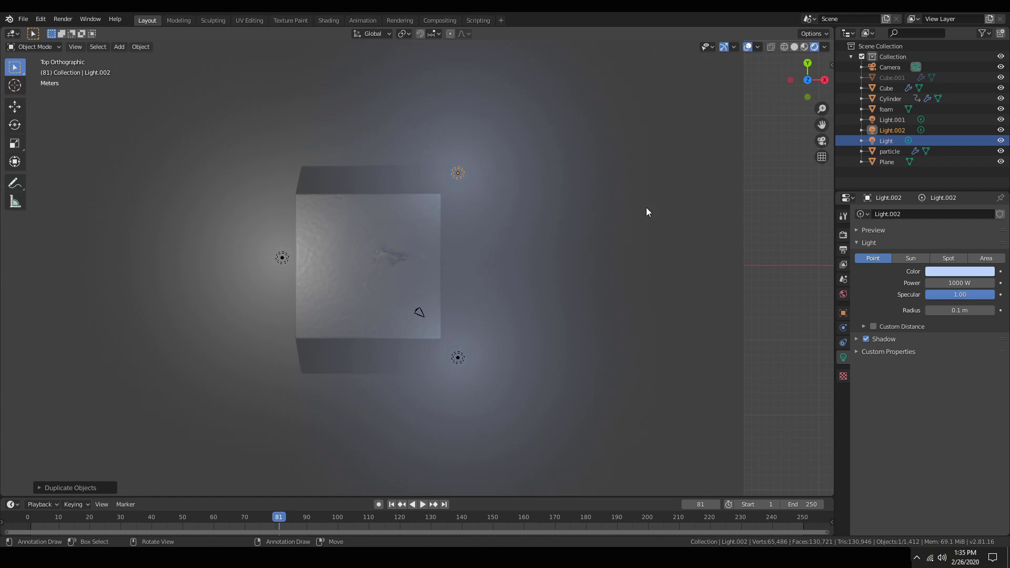
pyautogui.click(939, 270)
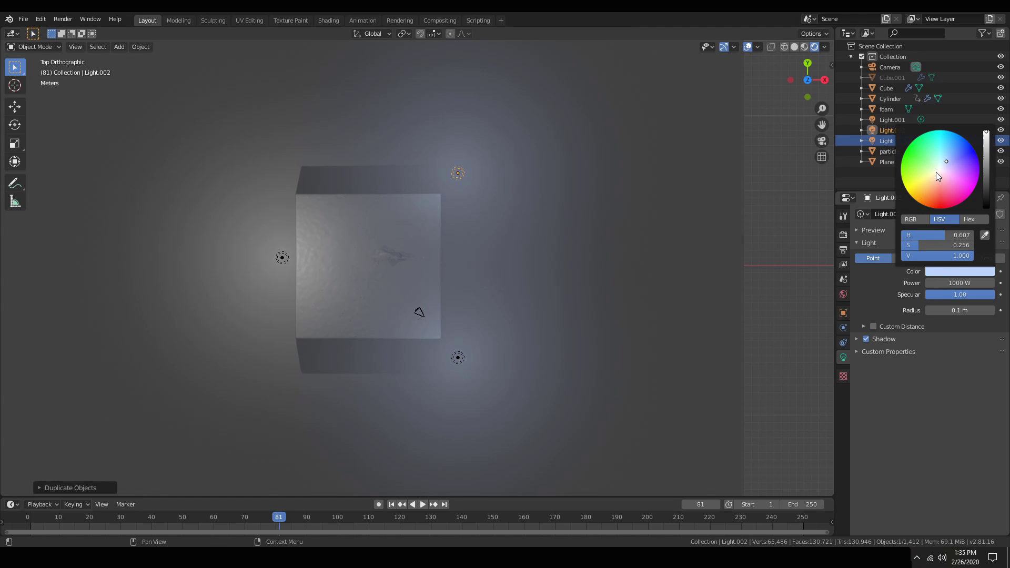
pyautogui.click(936, 173)
pyautogui.moveTo(417, 390); pyautogui.dragTo(584, 314, button='middle')
pyautogui.scroll(4, 592, 304)
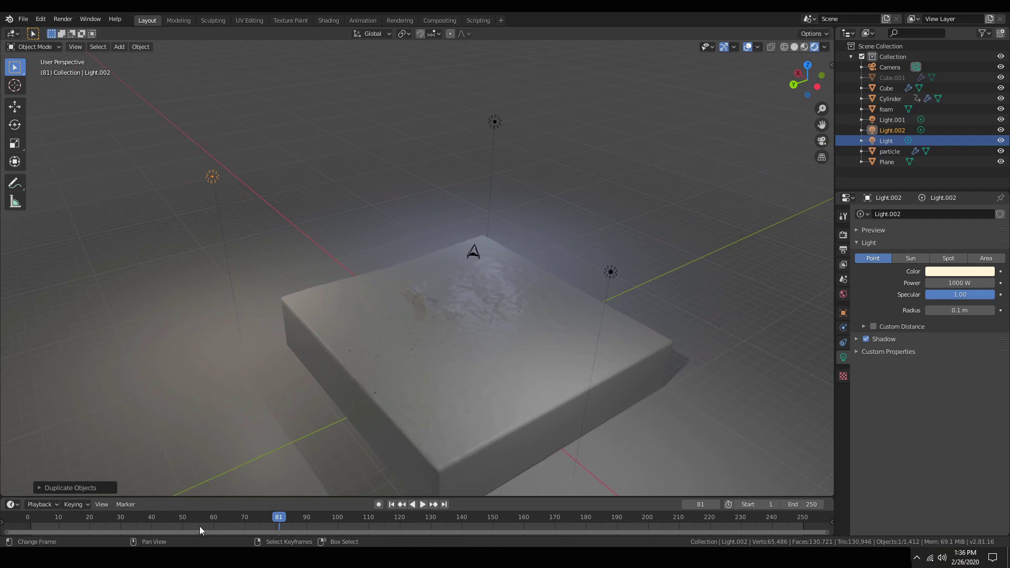
# Jump the timeline to frame 1
pyautogui.click(694, 504)
pyautogui.write('1')
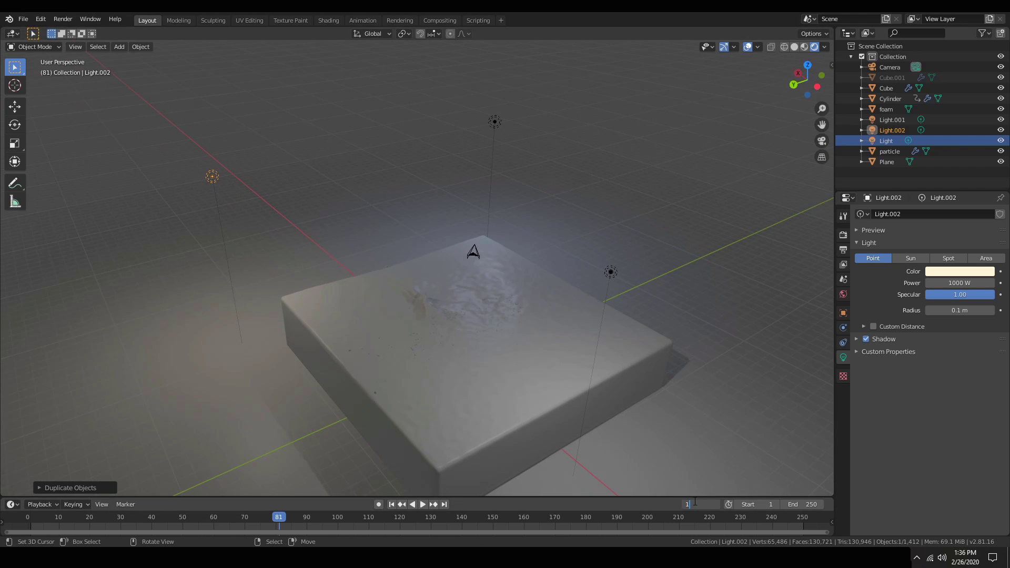
pyautogui.press('Return')
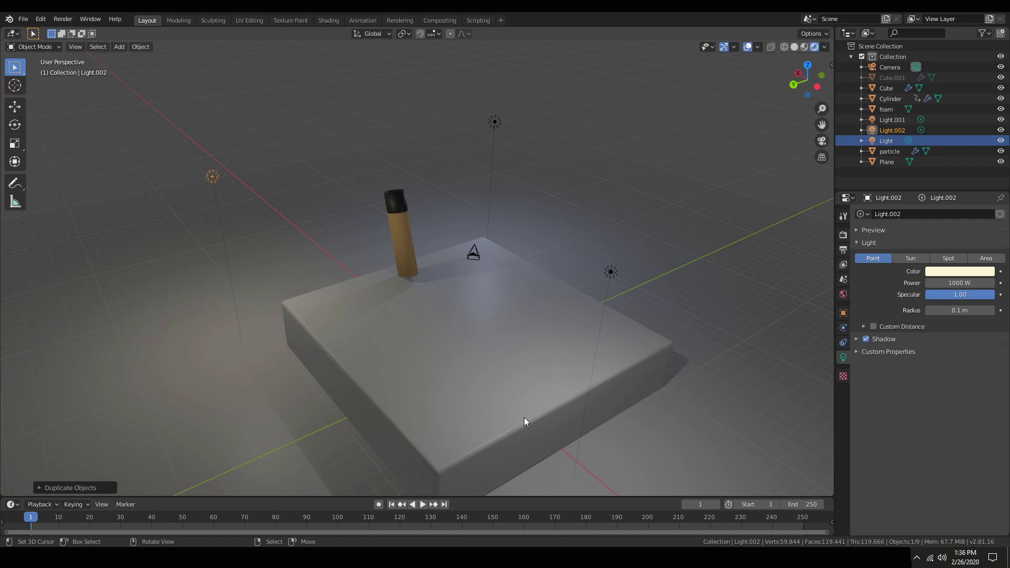
pyautogui.moveTo(524, 418); pyautogui.dragTo(559, 364, button='middle')
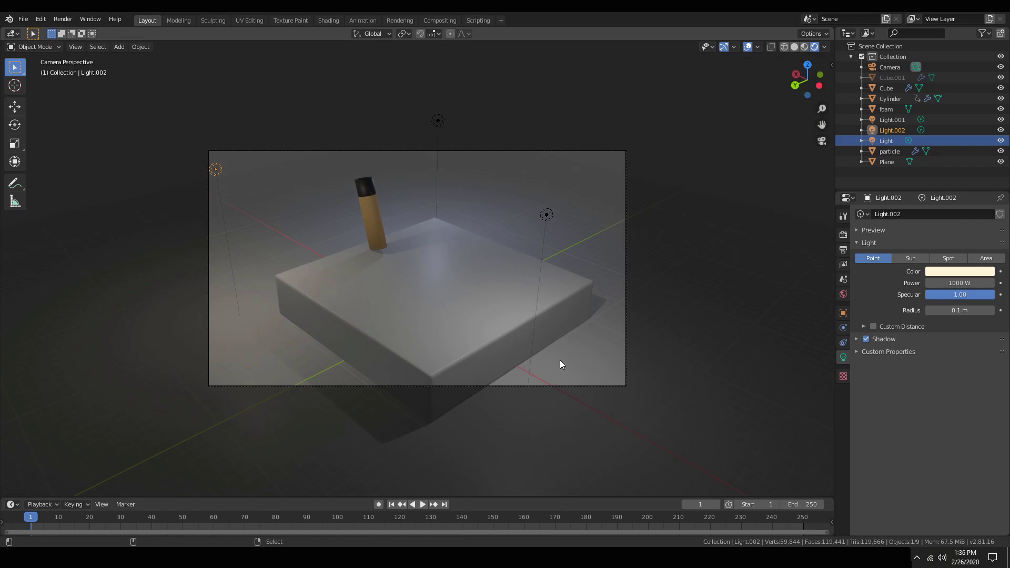
# Look through the camera and move it to frame the block and cylinder tightly
pyautogui.press('ctrl+alt+KP_0')
pyautogui.click(493, 151)
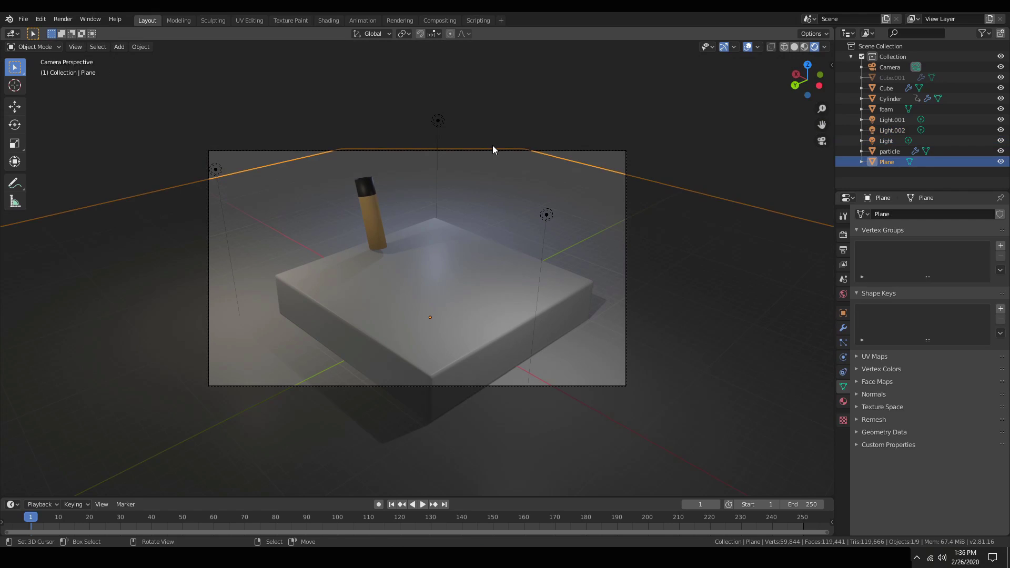
pyautogui.press('g')
pyautogui.press('Escape')
pyautogui.press('g')
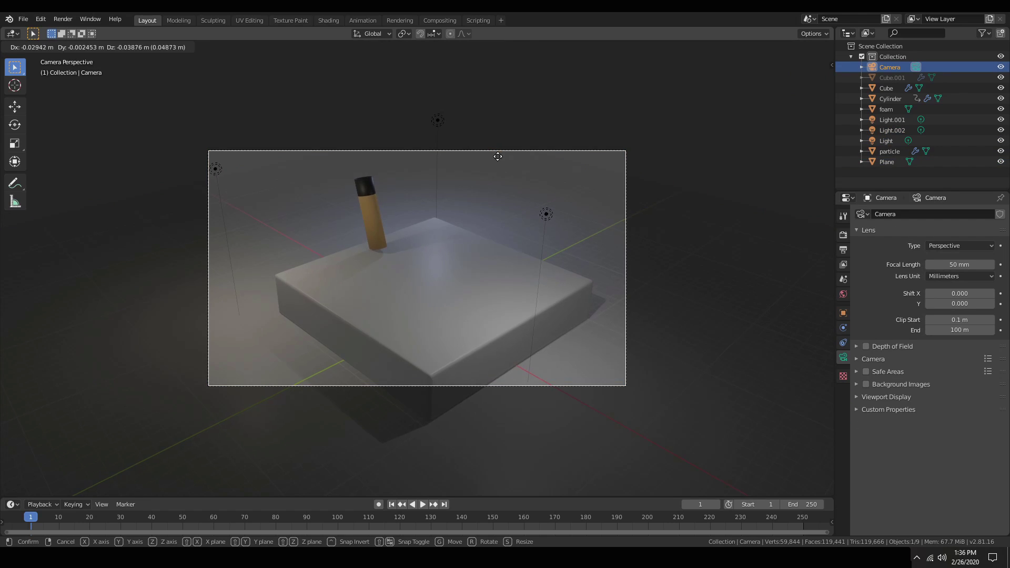
pyautogui.click(505, 226)
pyautogui.scroll(4, 491, 276)
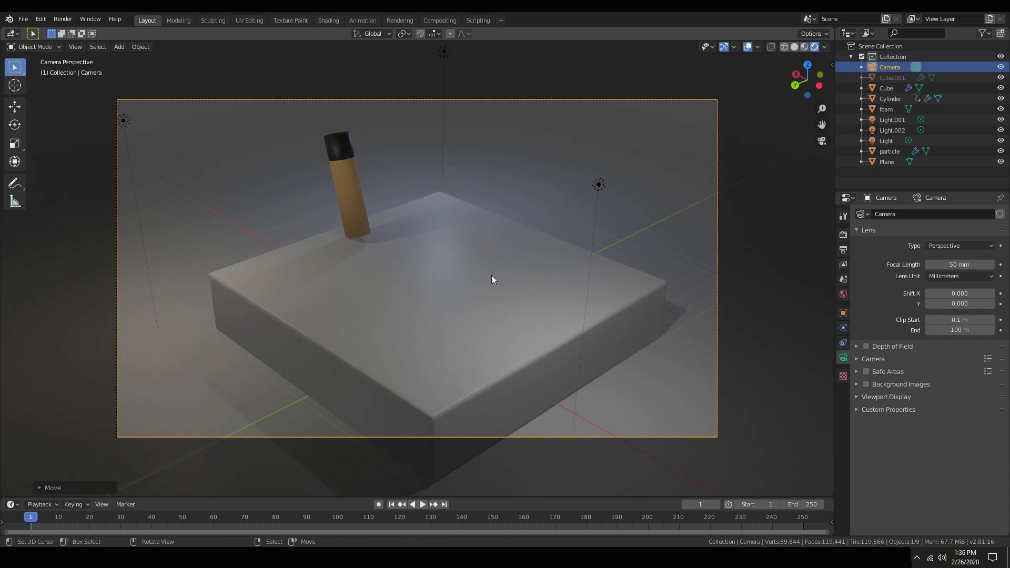
pyautogui.scroll(-1, 491, 276)
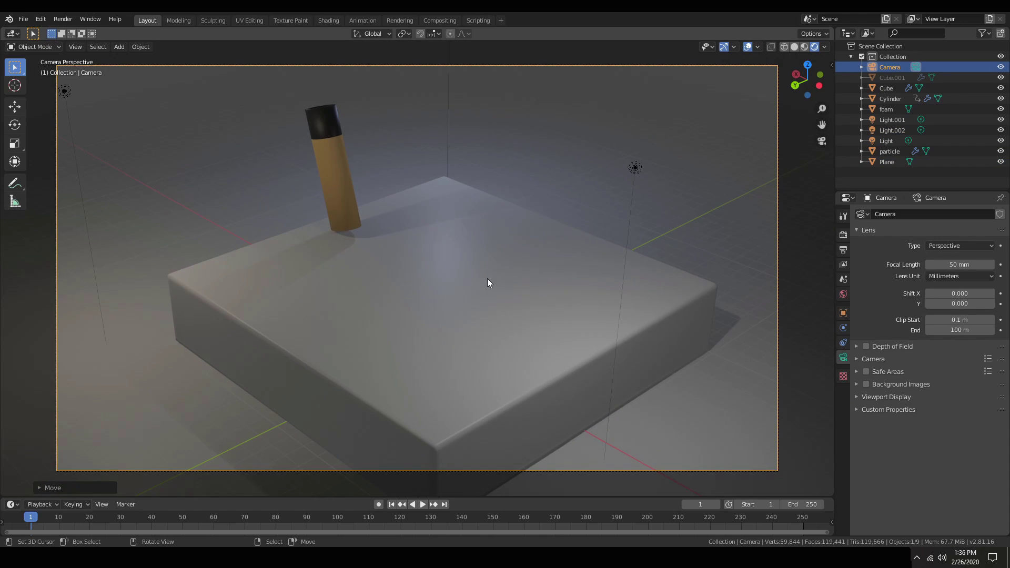
# Select the fluid block and set its material's Base Color to light blue
pyautogui.click(487, 280)
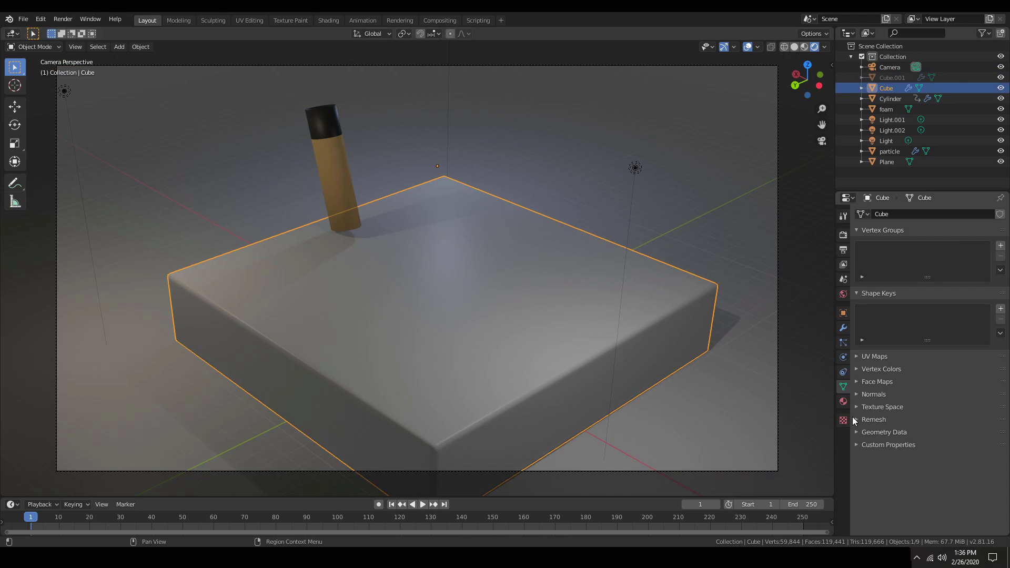
pyautogui.click(844, 402)
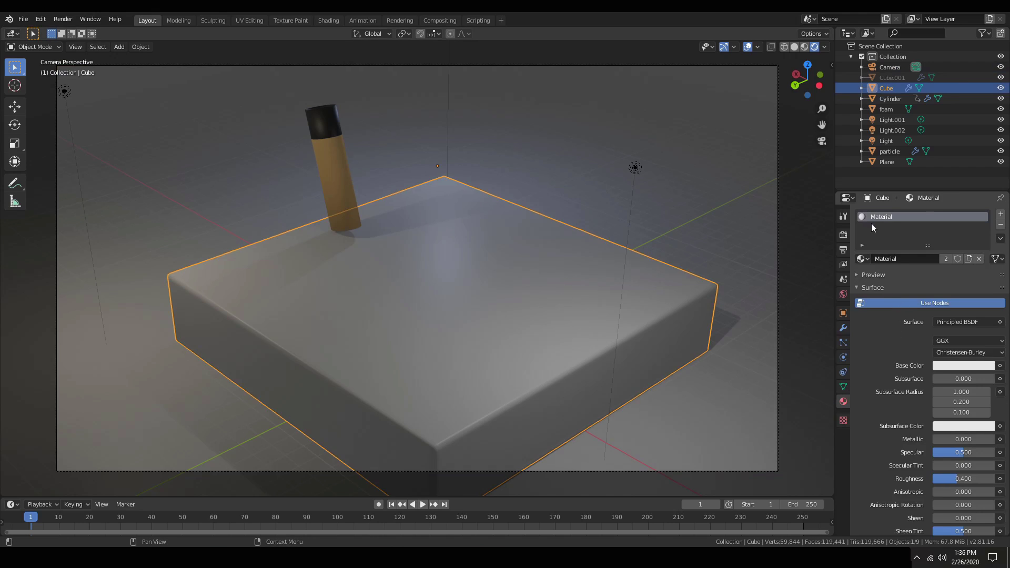
pyautogui.click(947, 366)
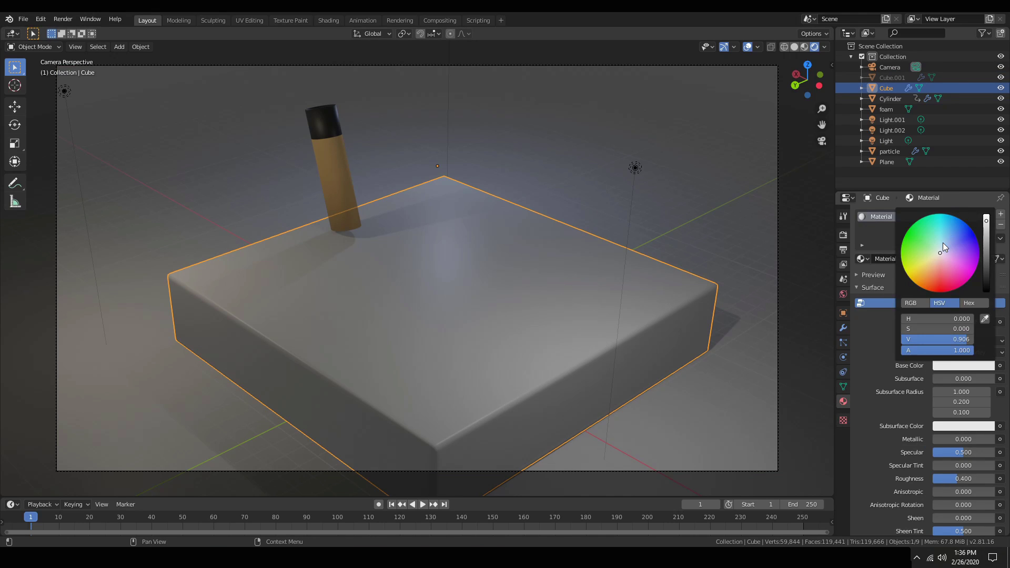
pyautogui.moveTo(947, 245)
pyautogui.mouseDown()
pyautogui.moveTo(934, 239)
pyautogui.moveTo(955, 263)
pyautogui.moveTo(927, 282)
pyautogui.moveTo(944, 243)
pyautogui.mouseUp()
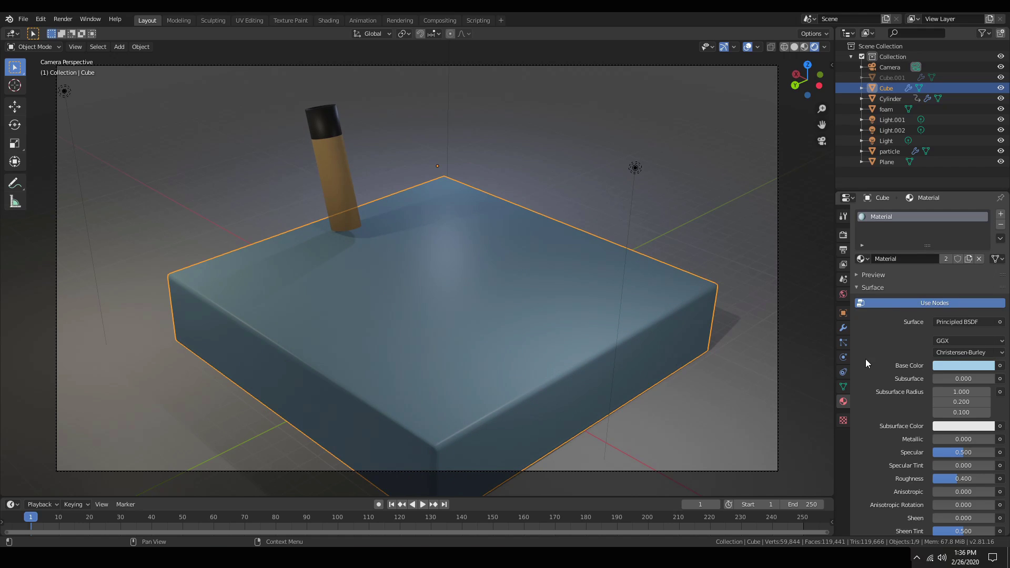
# Set Roughness, Sheen Tint and Clearcoat Roughness all to 0
pyautogui.scroll(-1, 926, 394)
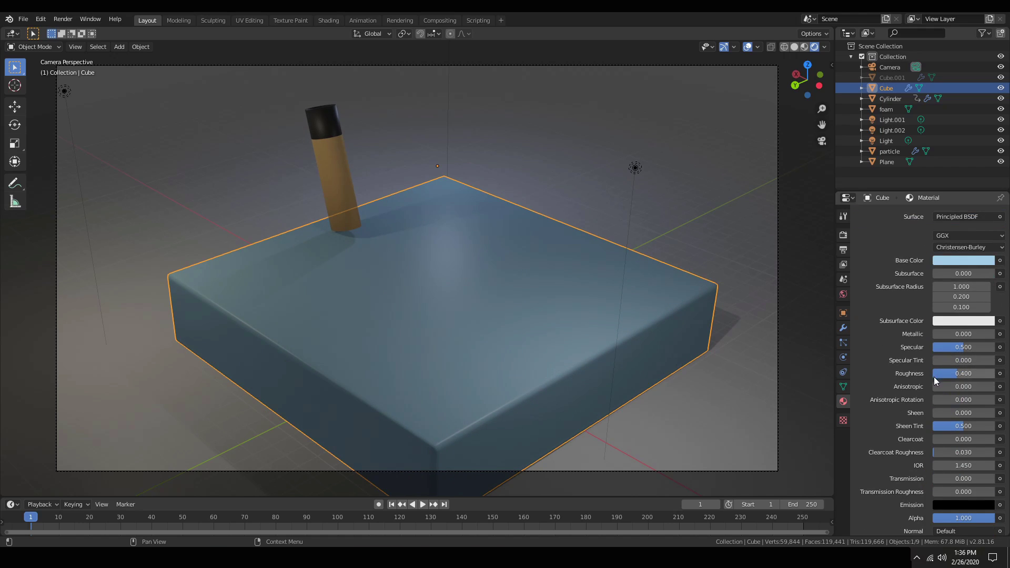
pyautogui.press('BackSpace')
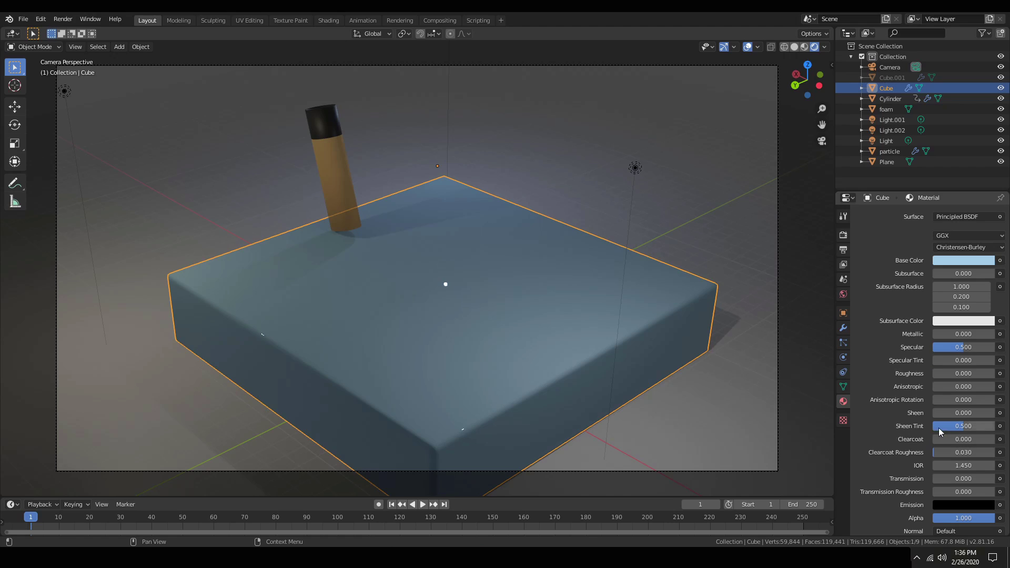
pyautogui.moveTo(964, 426); pyautogui.dragTo(932, 426)
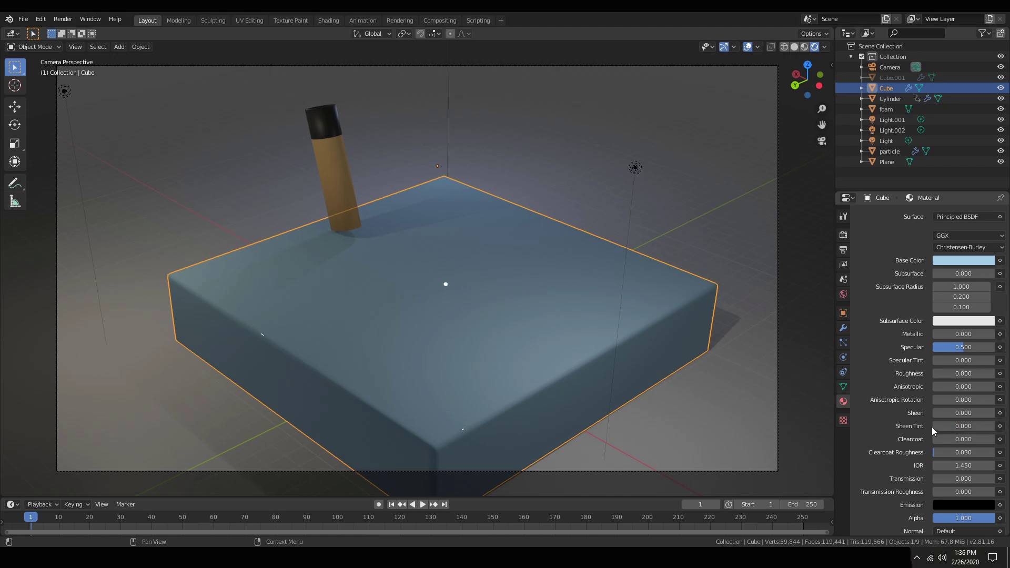
pyautogui.click(956, 452)
pyautogui.write('0')
# Set IOR to 1.33 and Transmission to 1
pyautogui.press('Tab')
pyautogui.write('1.33')
pyautogui.press('Return')
pyautogui.scroll(-3, 899, 443)
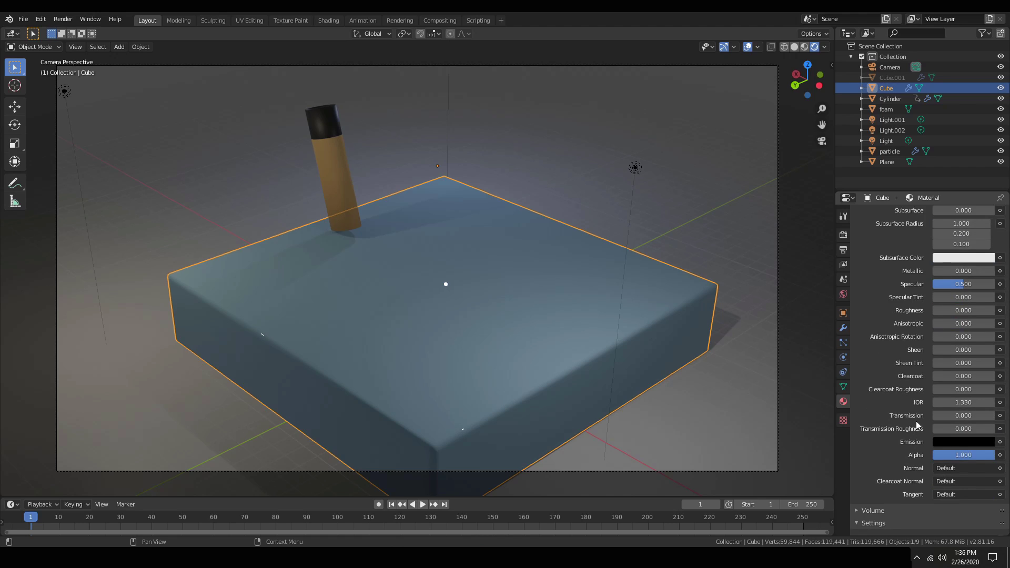
pyautogui.moveTo(935, 415); pyautogui.dragTo(994, 415)
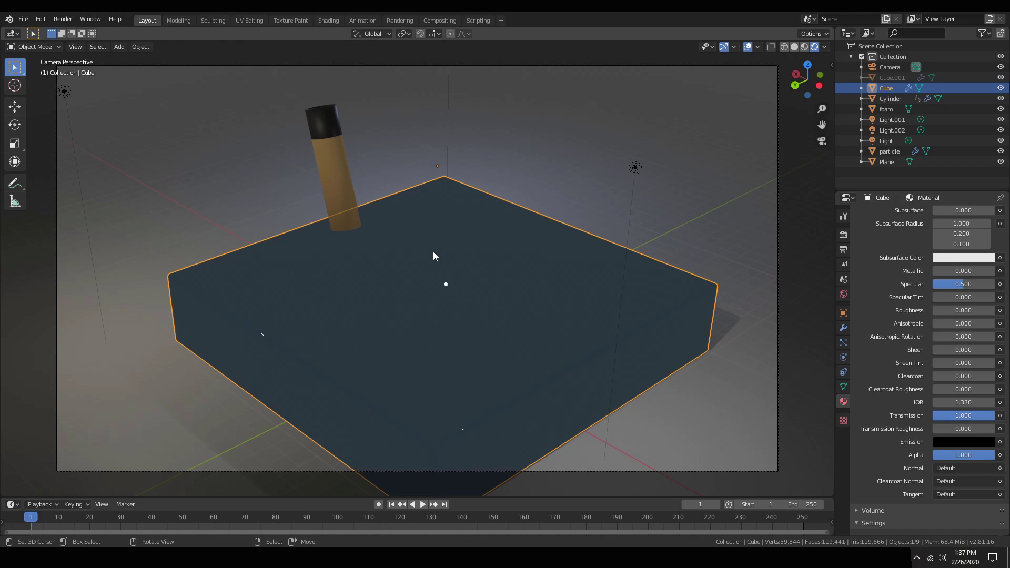
# Set Blend Mode to Alpha Blend, tick Screen Space Refraction and Subsurface Translucency, Refraction Depth 1 m
pyautogui.scroll(-6, 894, 394)
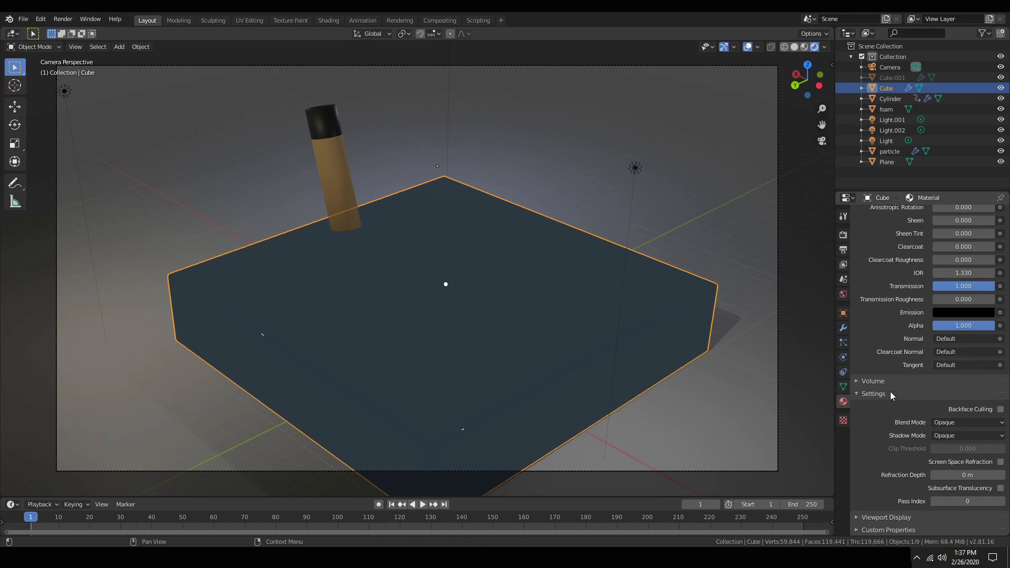
pyautogui.click(950, 424)
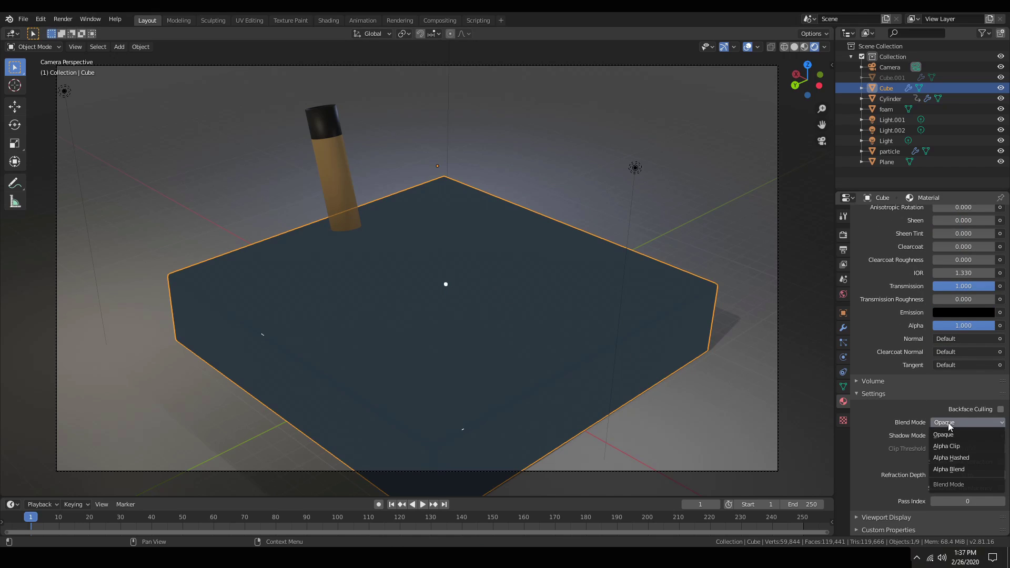
pyautogui.click(950, 470)
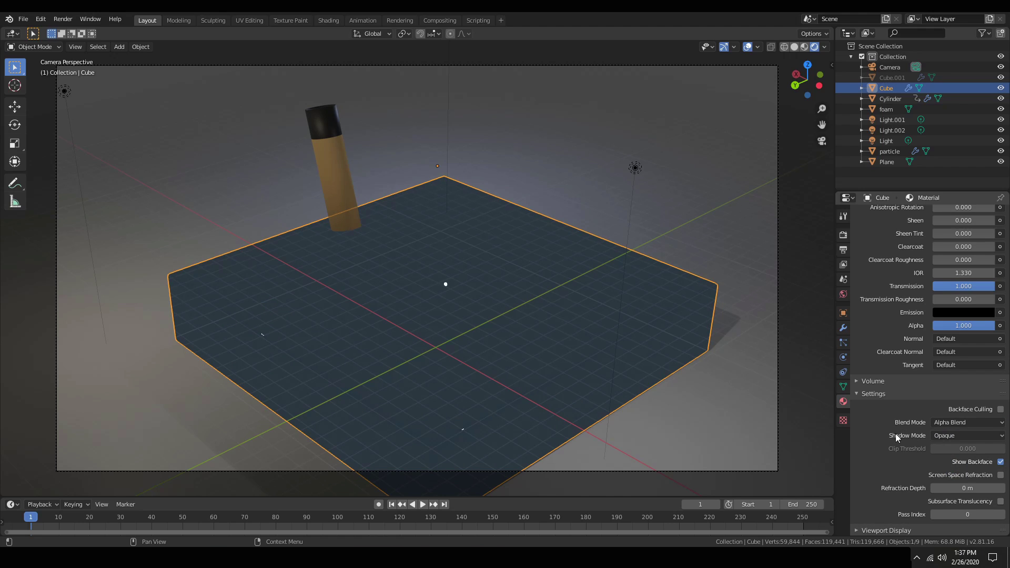
pyautogui.click(1000, 475)
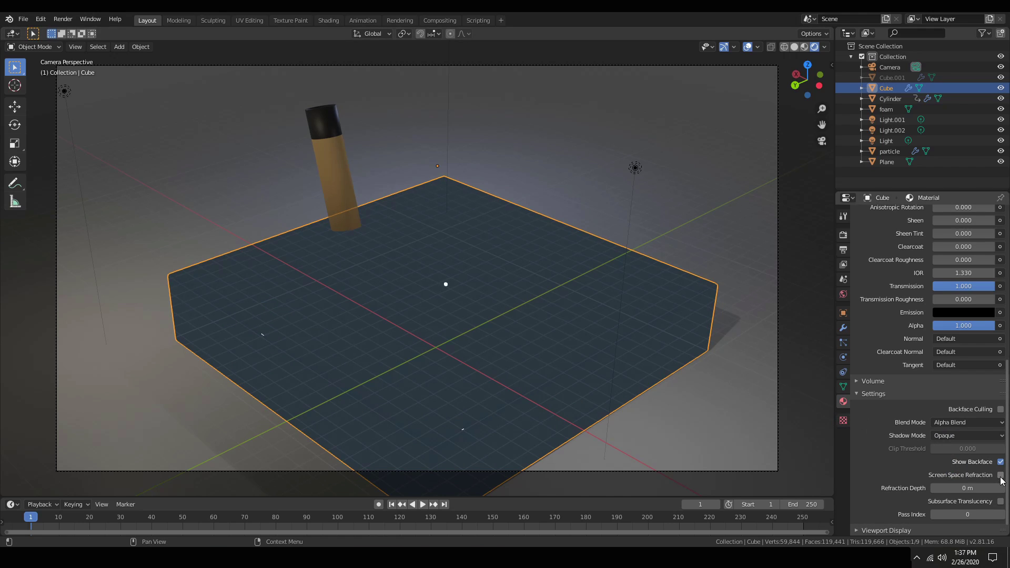
pyautogui.click(1001, 501)
pyautogui.click(979, 489)
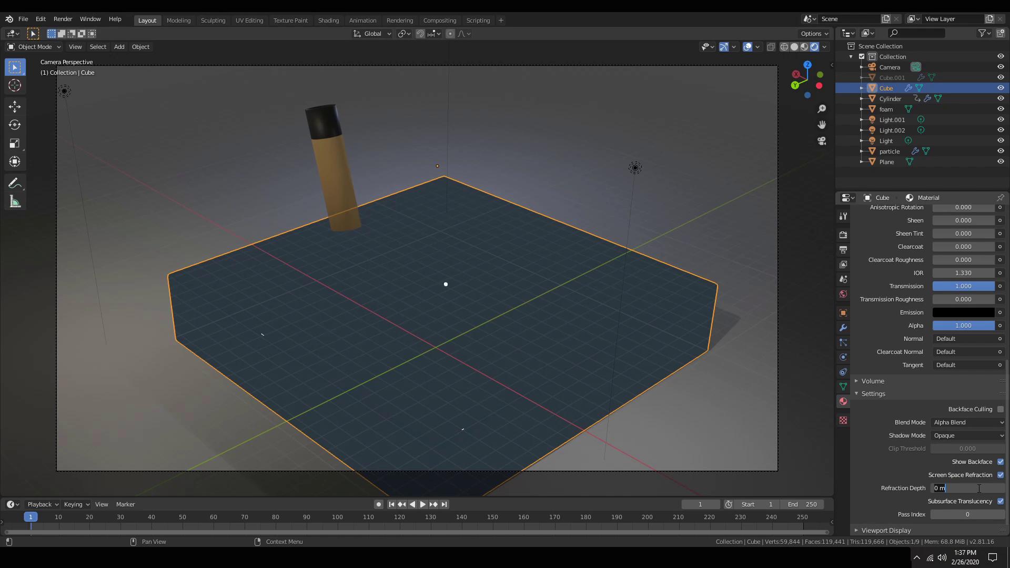
pyautogui.write('1')
pyautogui.press('Return')
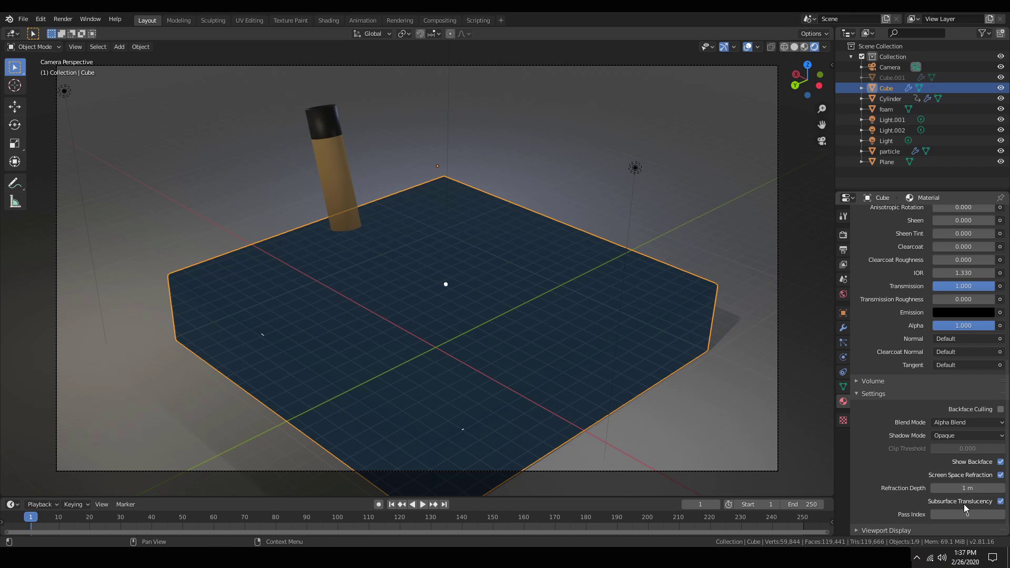
# Enable Ambient Occlusion in Eevee render settings, leaving Bloom off
pyautogui.click(843, 236)
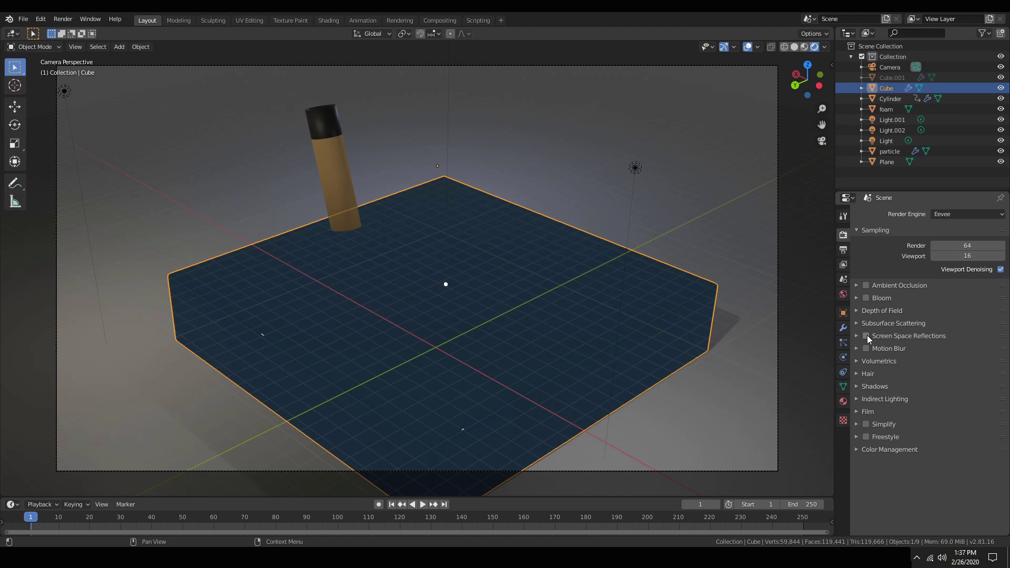
pyautogui.click(856, 284)
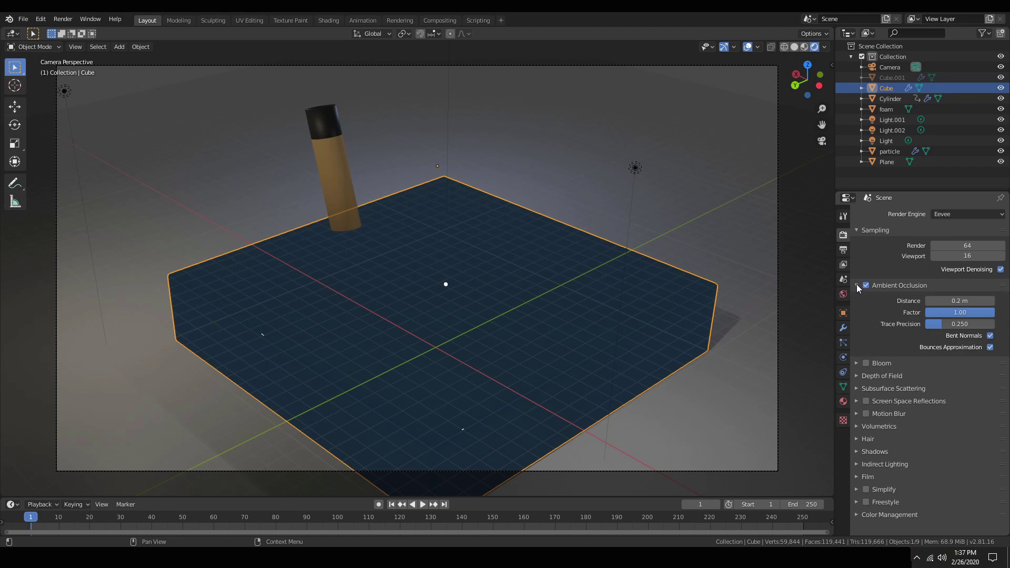
pyautogui.click(856, 284)
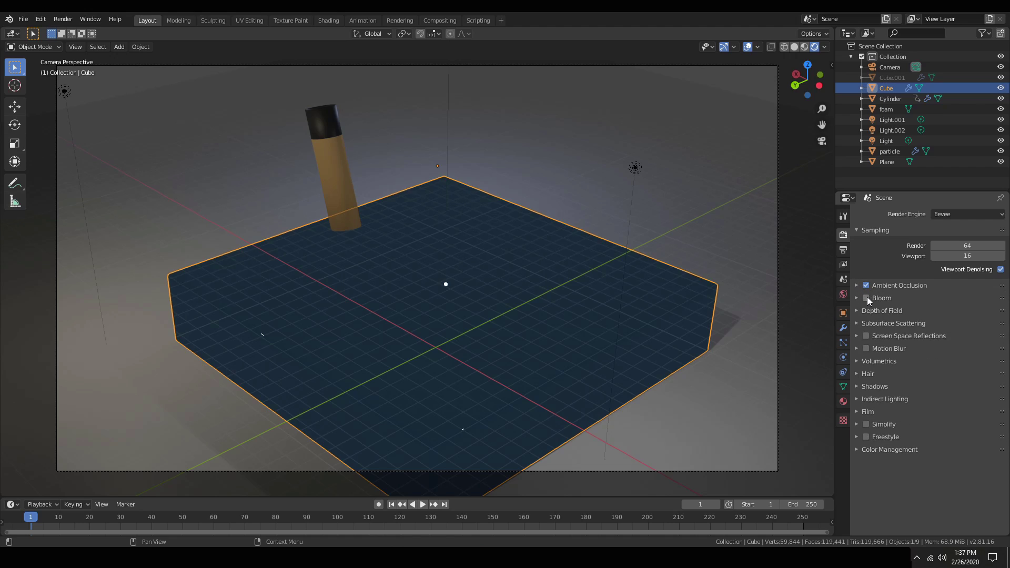
pyautogui.click(866, 297)
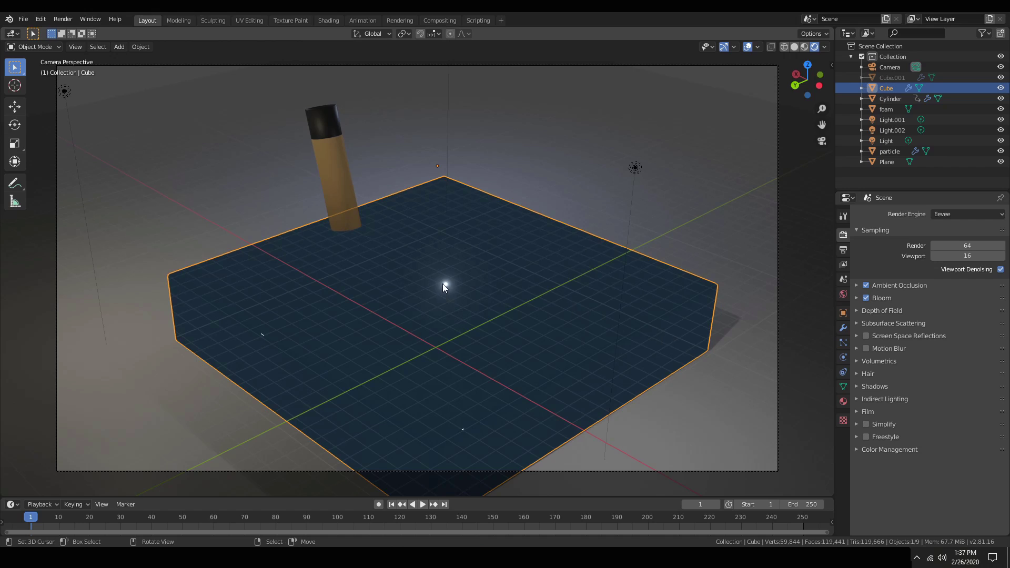
pyautogui.click(866, 297)
pyautogui.click(867, 298)
pyautogui.click(866, 298)
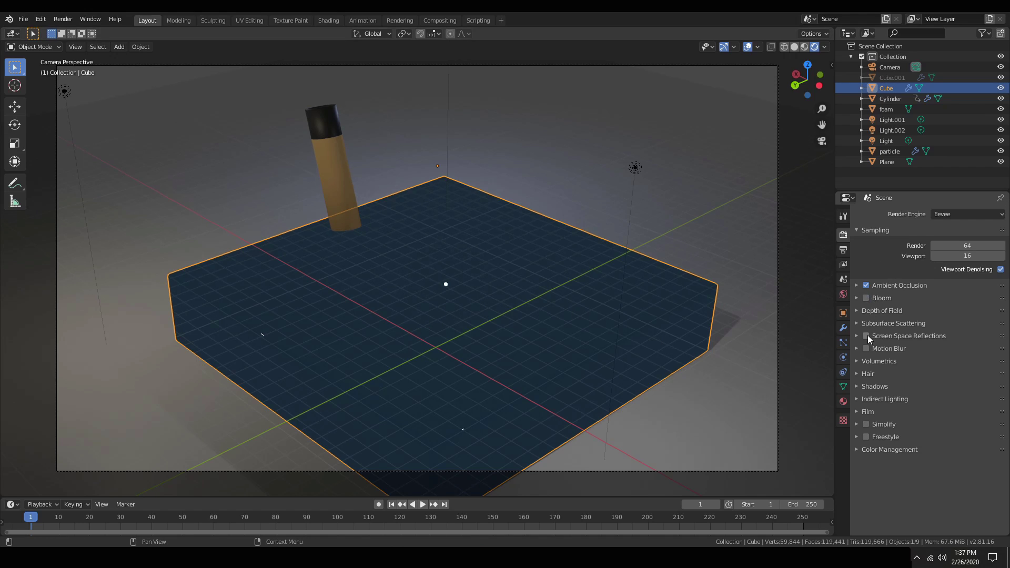
pyautogui.click(859, 323)
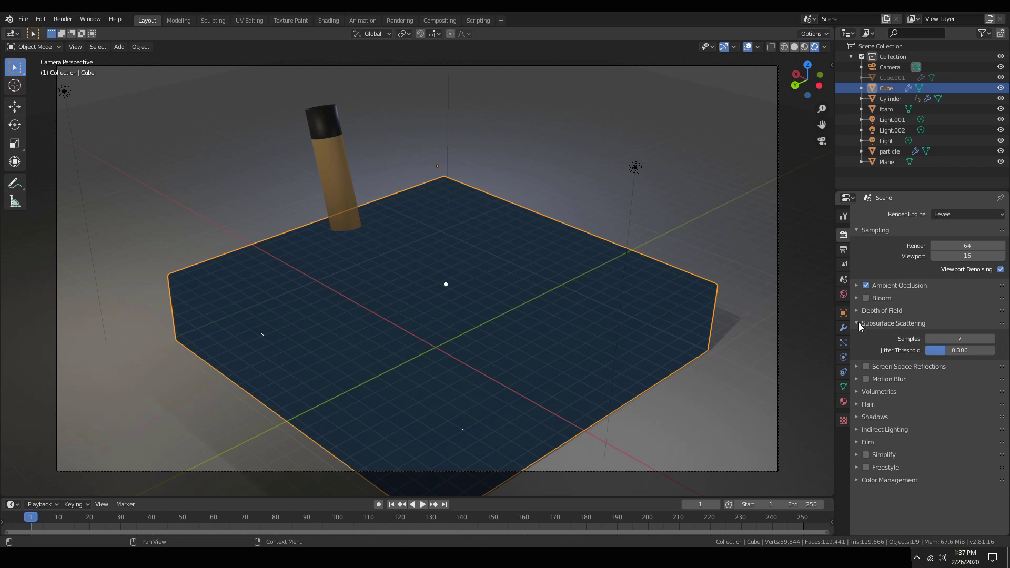
pyautogui.click(858, 323)
# Enable Screen Space Reflections with Refraction and turn on Volumetric Shadows
pyautogui.click(857, 336)
pyautogui.click(866, 335)
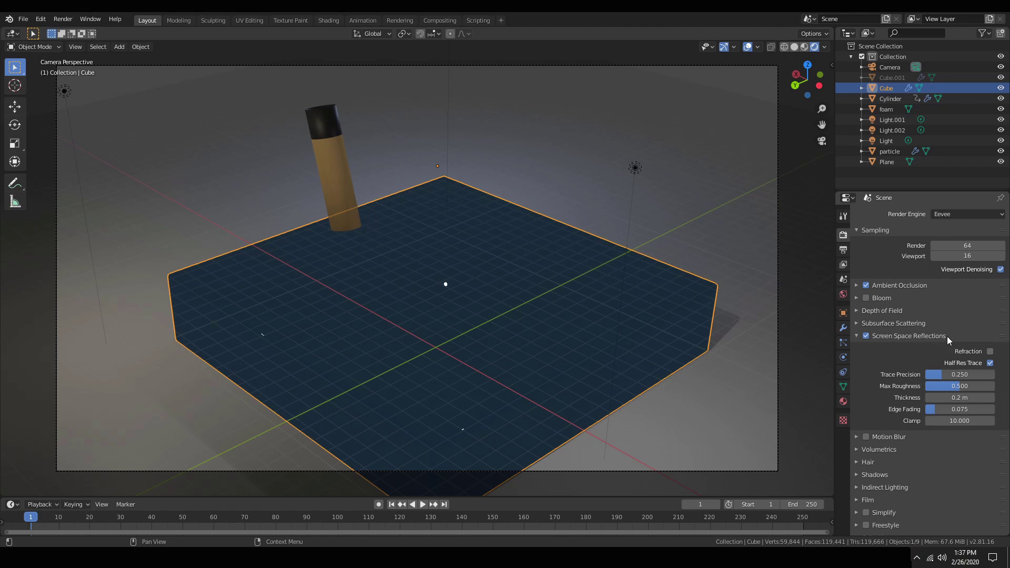
pyautogui.click(990, 353)
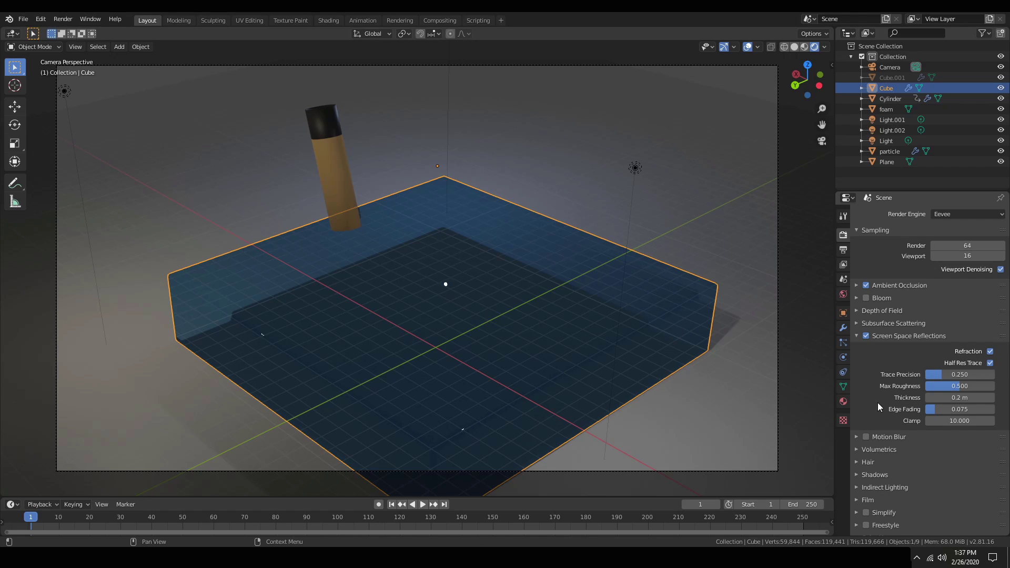
pyautogui.scroll(-1, 877, 416)
pyautogui.click(886, 441)
pyautogui.scroll(-5, 897, 450)
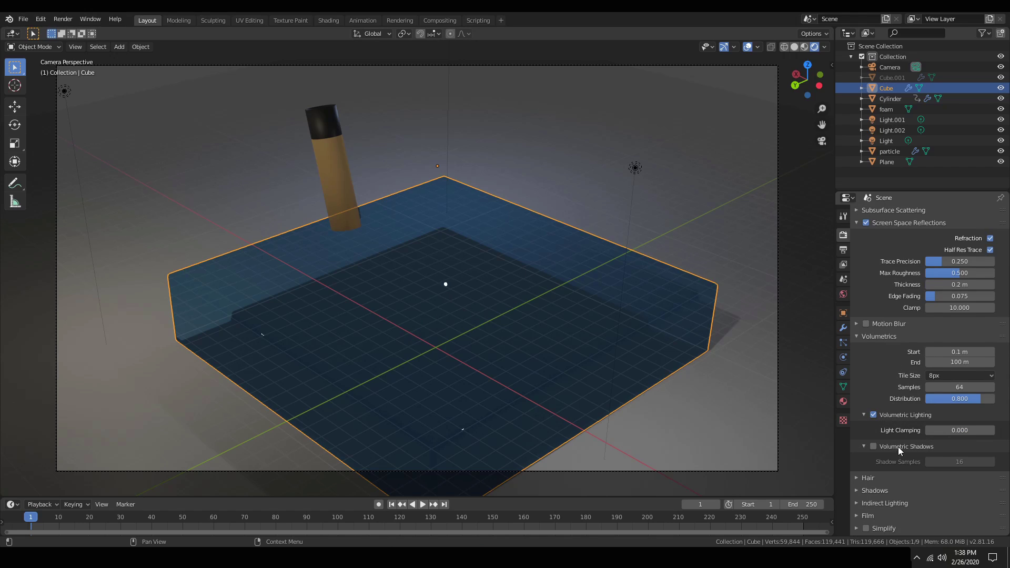
pyautogui.click(874, 446)
pyautogui.click(857, 336)
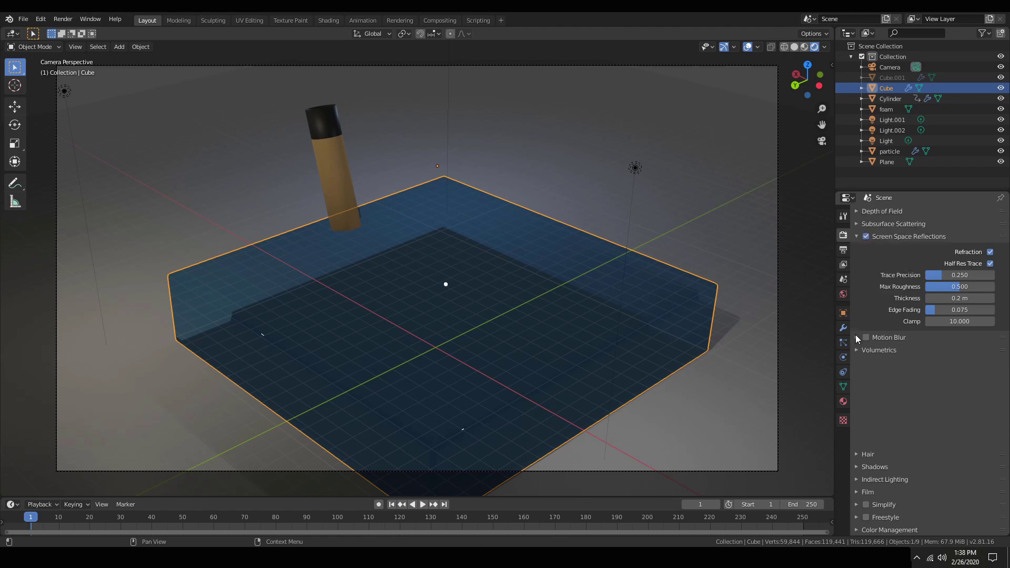
pyautogui.scroll(5, 873, 400)
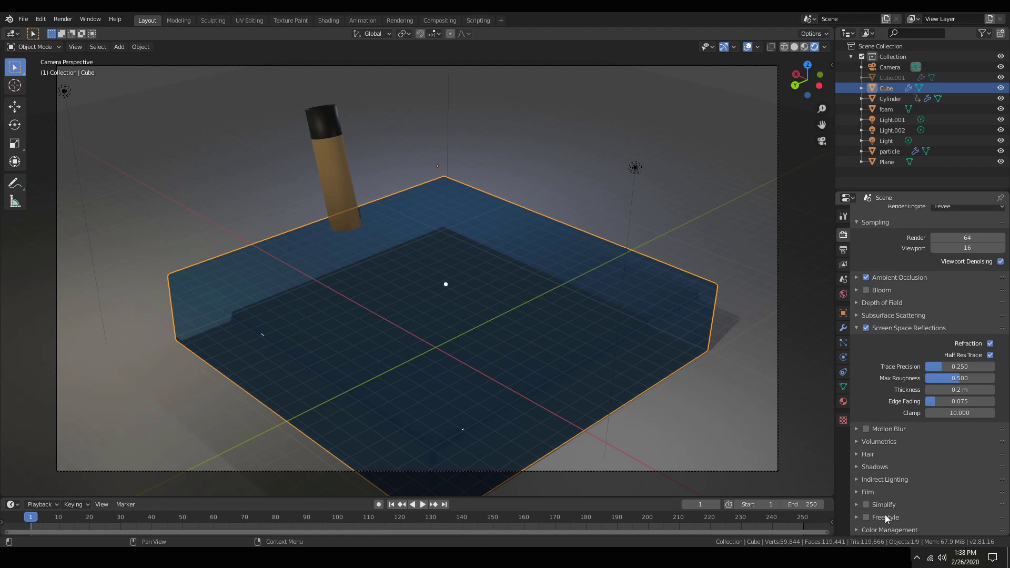
# Set the Color Management Look to Medium High Contrast
pyautogui.click(886, 529)
pyautogui.scroll(-5, 895, 495)
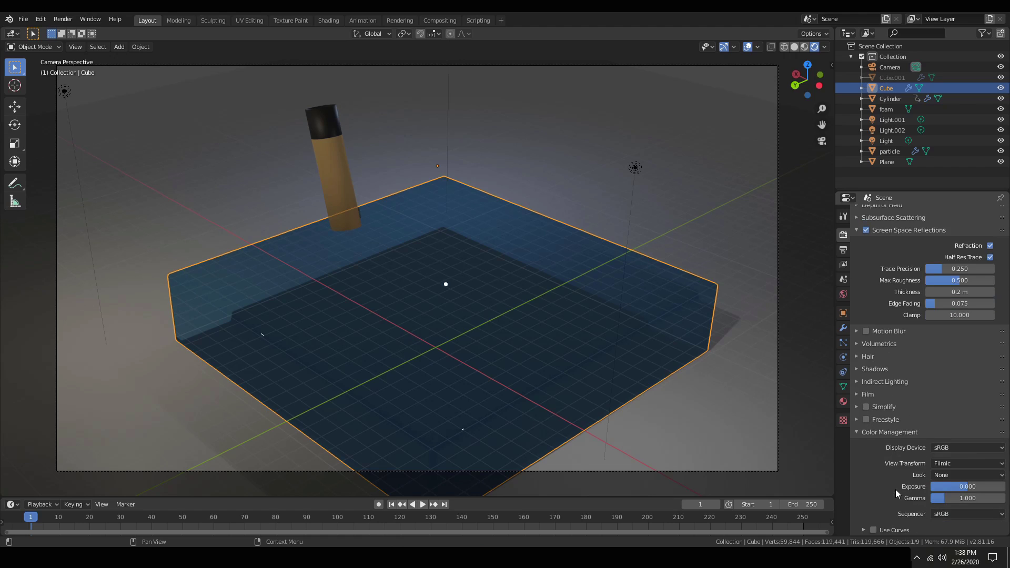
pyautogui.click(941, 475)
pyautogui.click(949, 451)
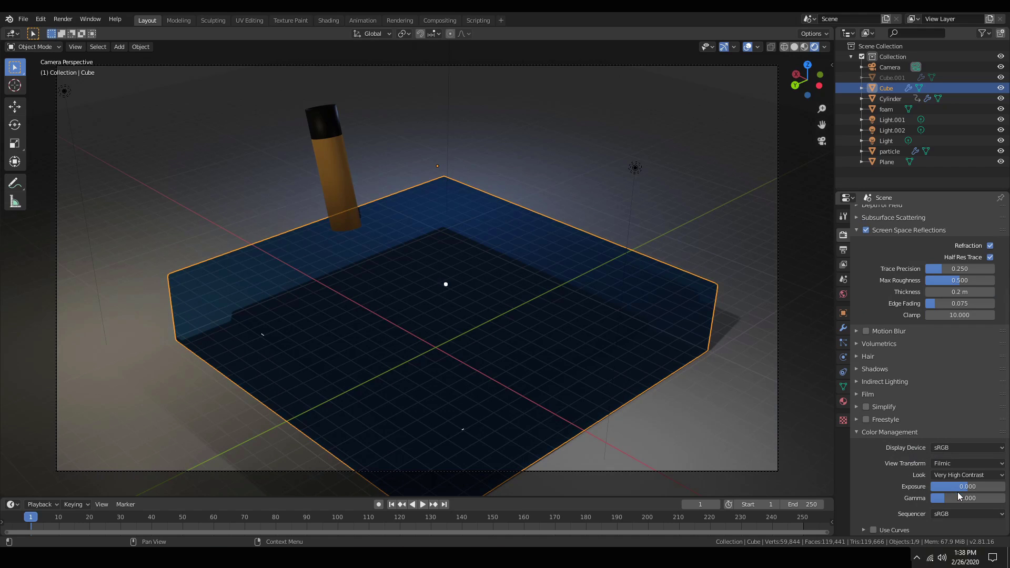
pyautogui.click(957, 474)
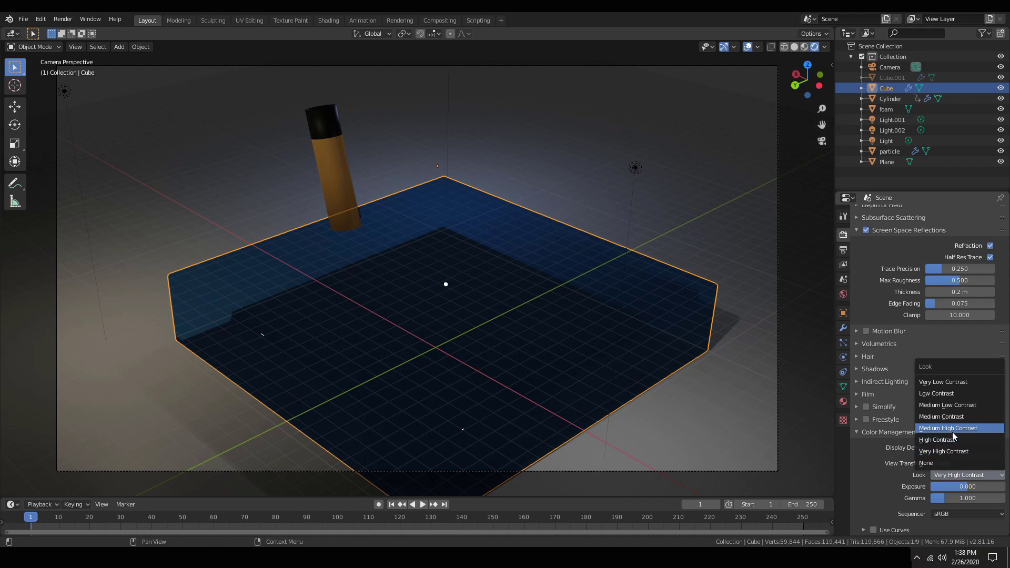
pyautogui.click(952, 432)
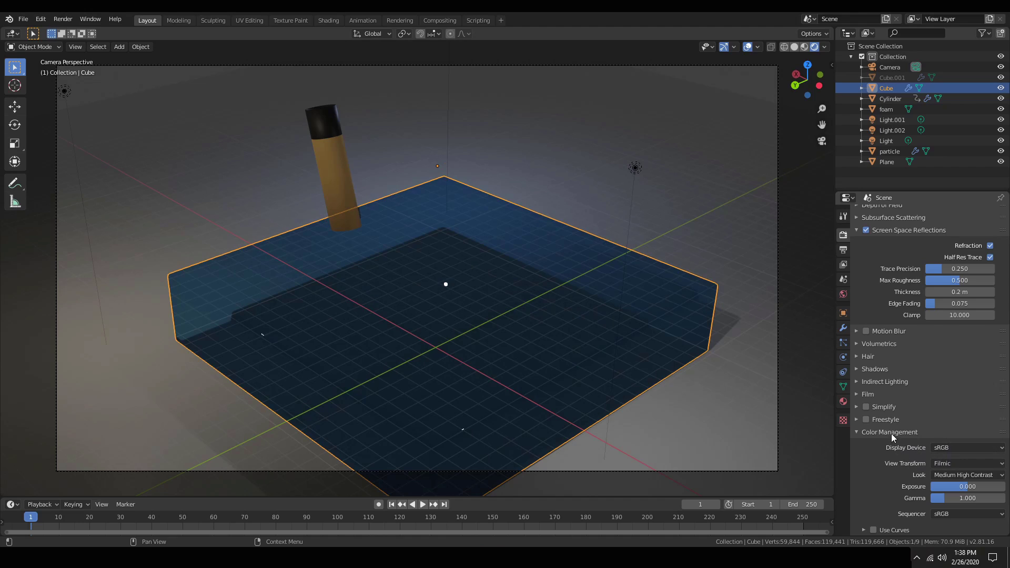
pyautogui.scroll(5, 894, 436)
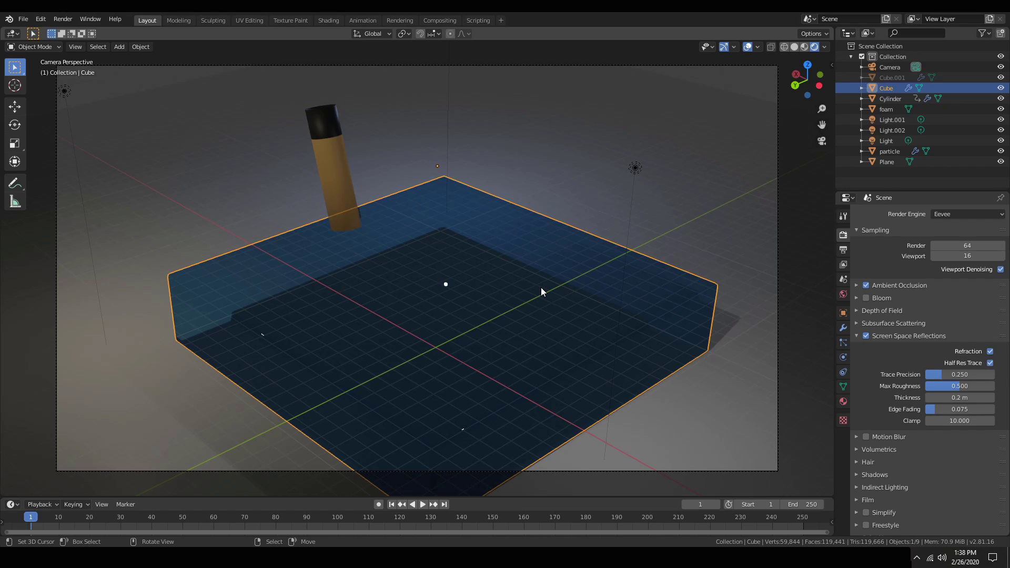
# Apply the HDTV 720p resolution preset and render a test still of frame 1
pyautogui.click(843, 250)
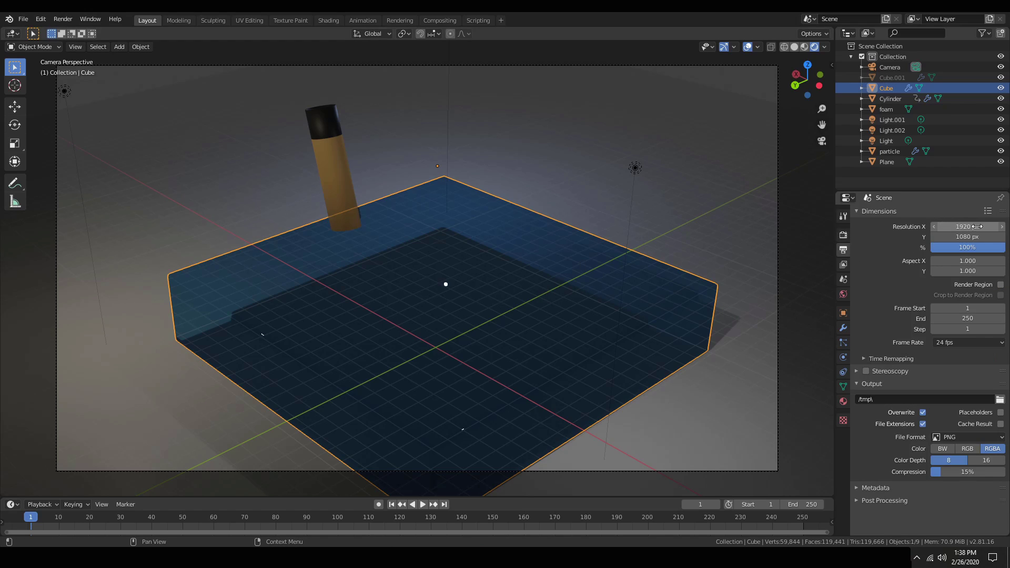
pyautogui.click(988, 211)
pyautogui.click(949, 98)
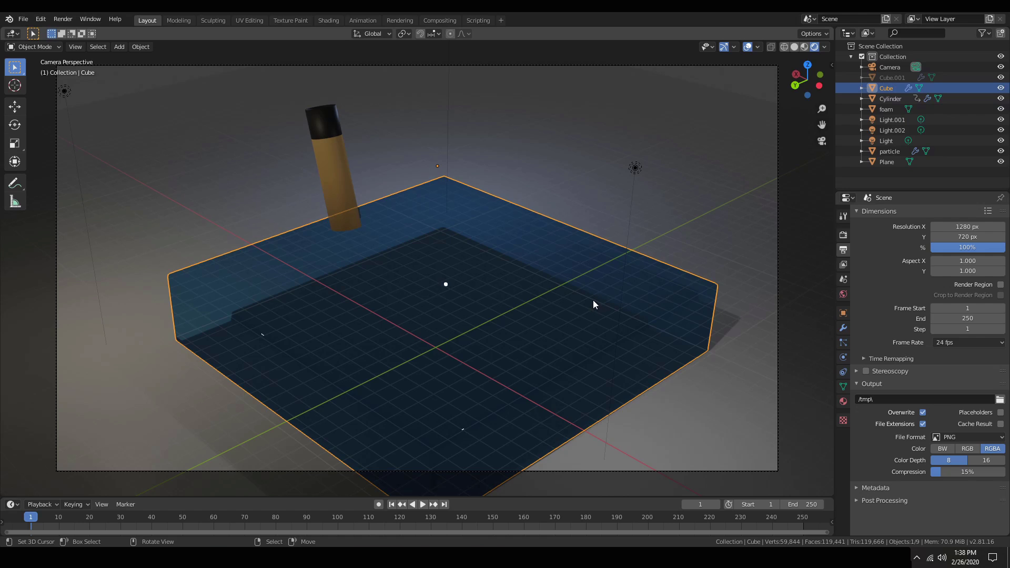
pyautogui.press('F12')
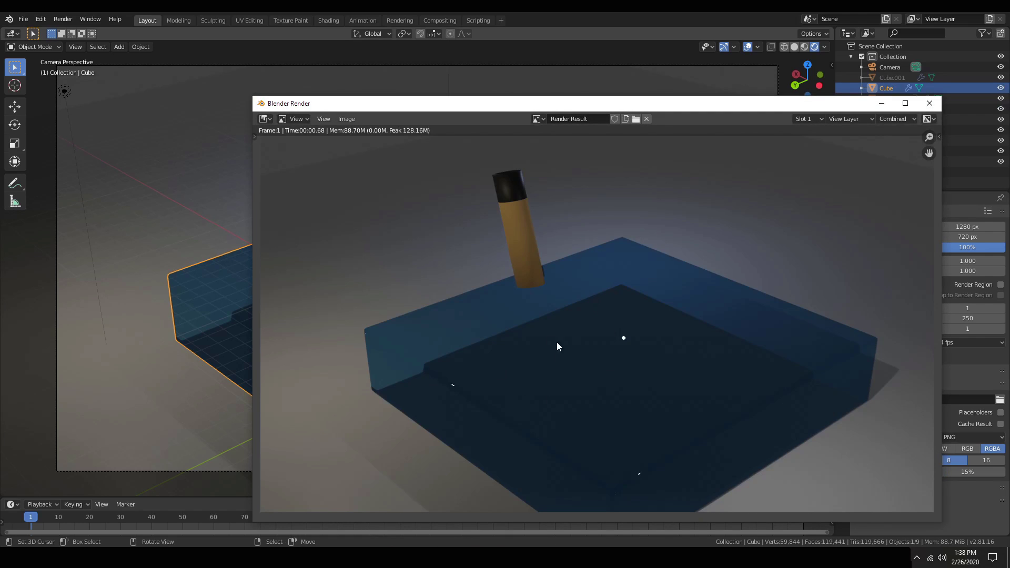
pyautogui.click(929, 104)
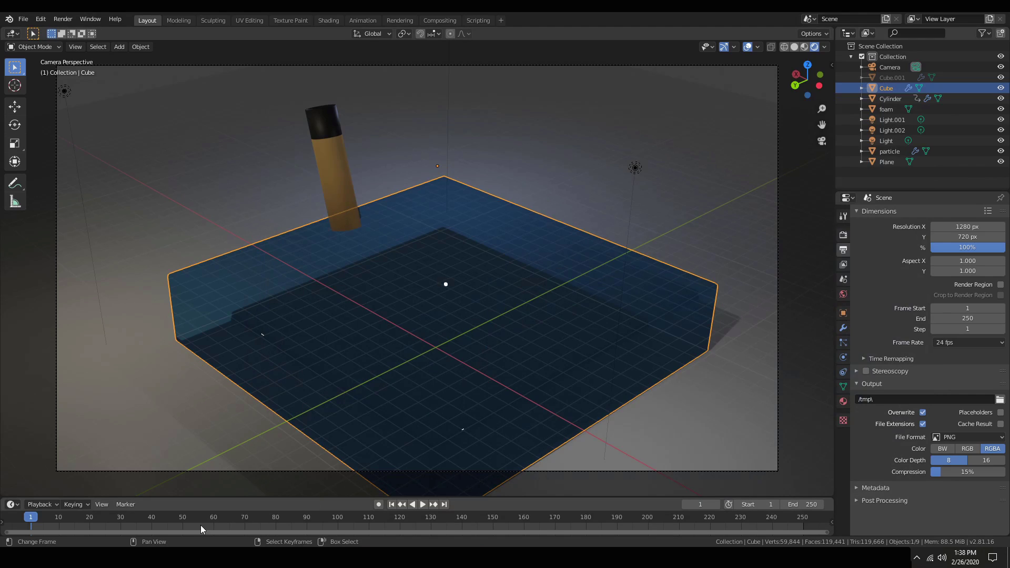
# Render a test still of frame 48 mid-splash
pyautogui.moveTo(169, 526); pyautogui.dragTo(175, 523)
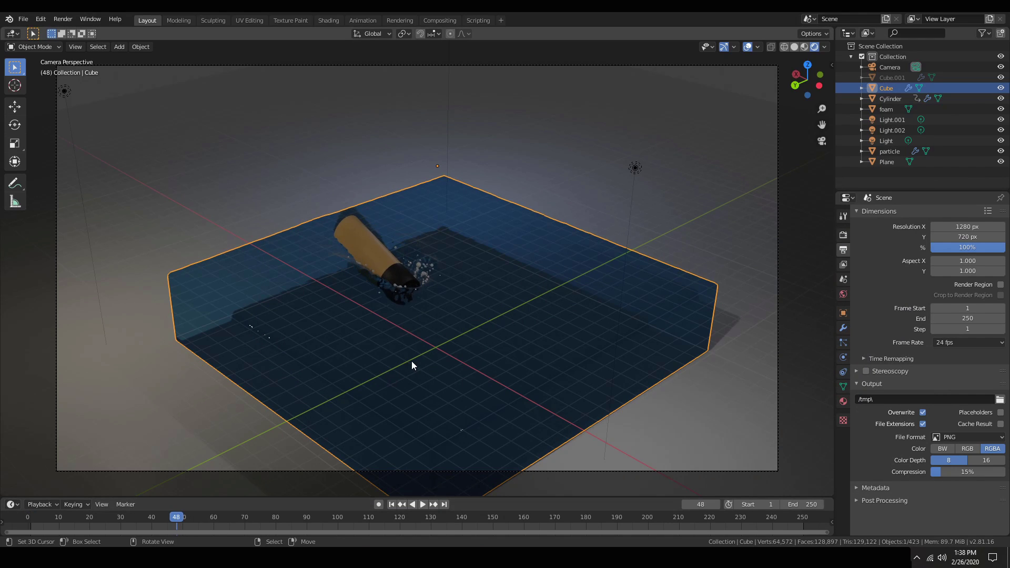
pyautogui.press('F12')
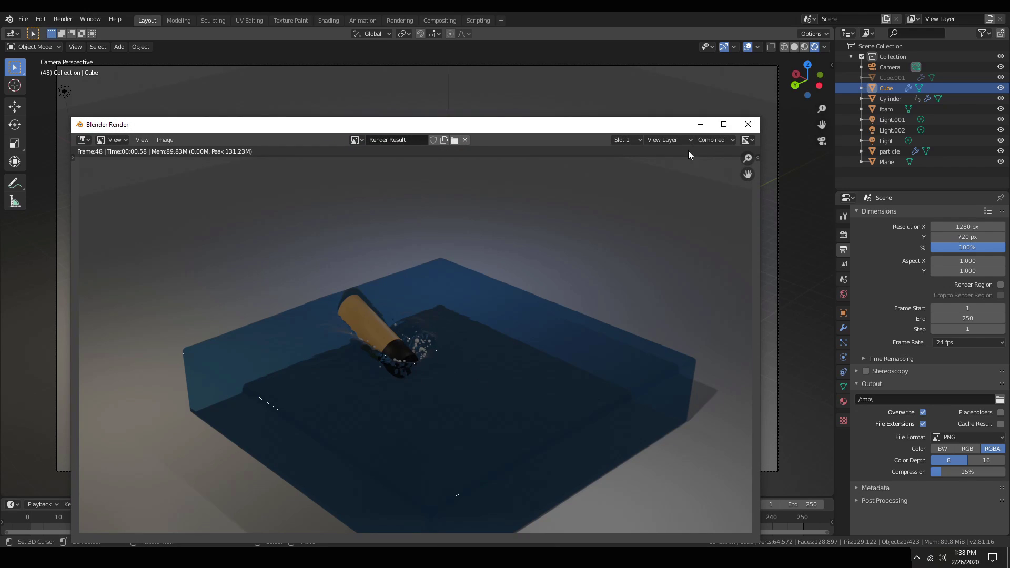
pyautogui.click(749, 124)
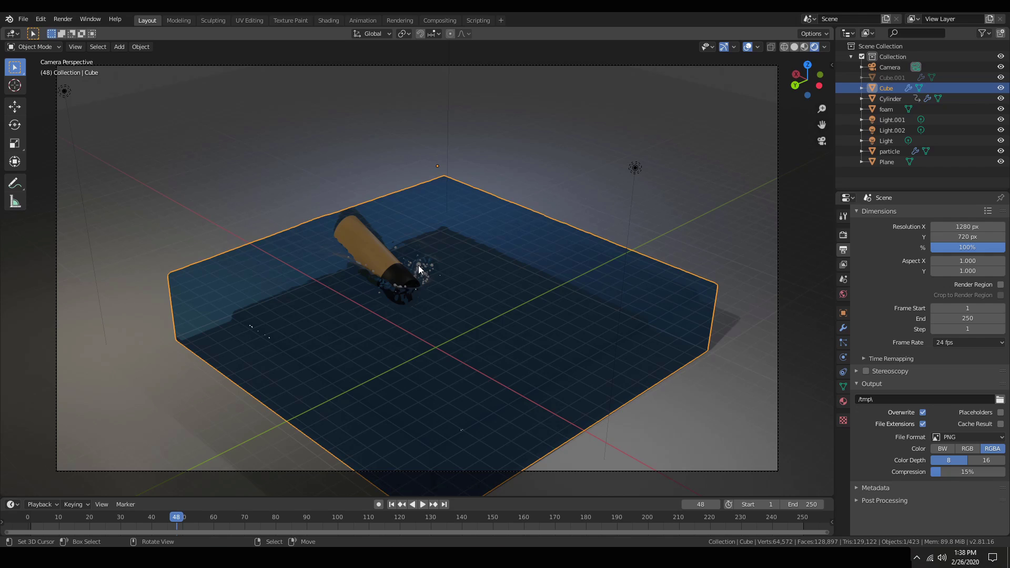
# Select the foam object and show its material settings
pyautogui.click(418, 265)
pyautogui.click(843, 401)
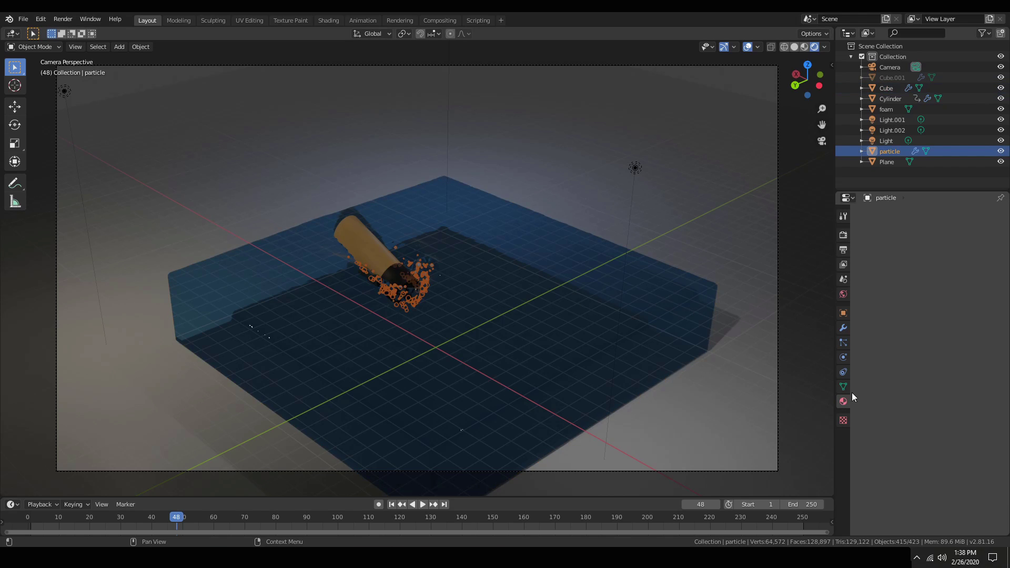
pyautogui.scroll(-5, 215, 225)
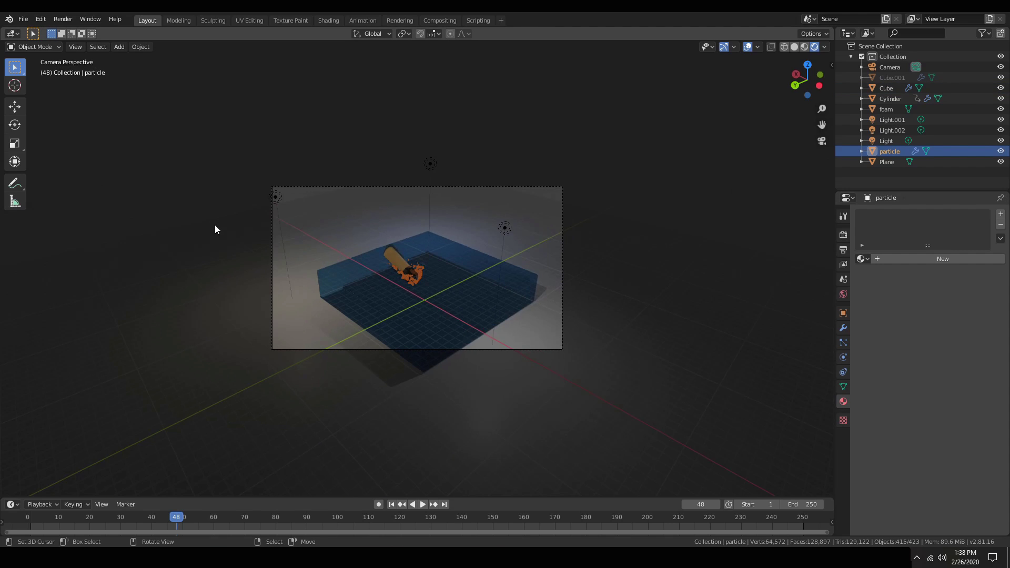
pyautogui.scroll(3, 213, 219)
pyautogui.moveTo(215, 225); pyautogui.dragTo(300, 241, button='middle')
pyautogui.scroll(3, 258, 226)
pyautogui.click(55, 183)
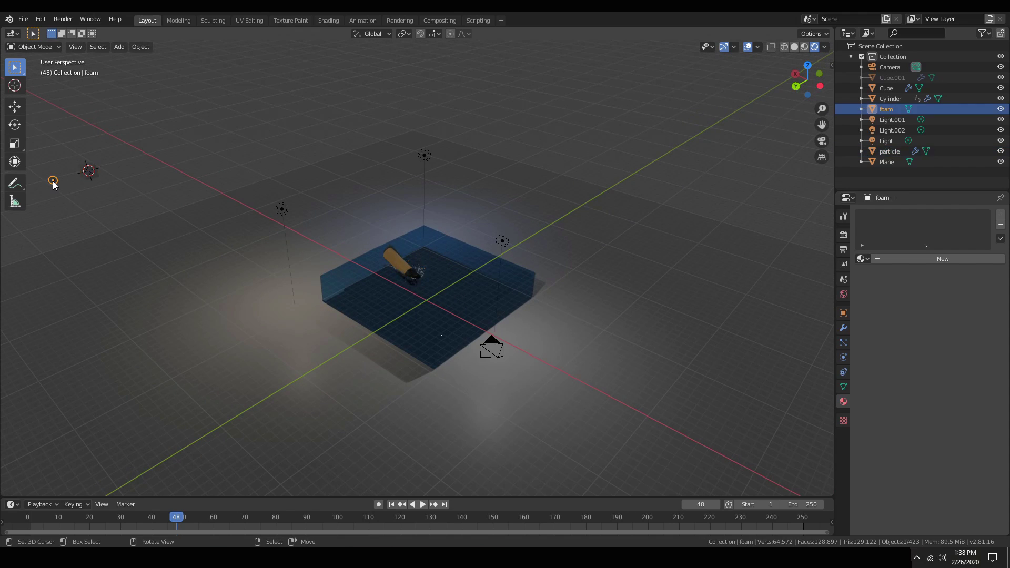
# Create Material.003 with a white base colour for the foam, then return to camera view
pyautogui.click(892, 258)
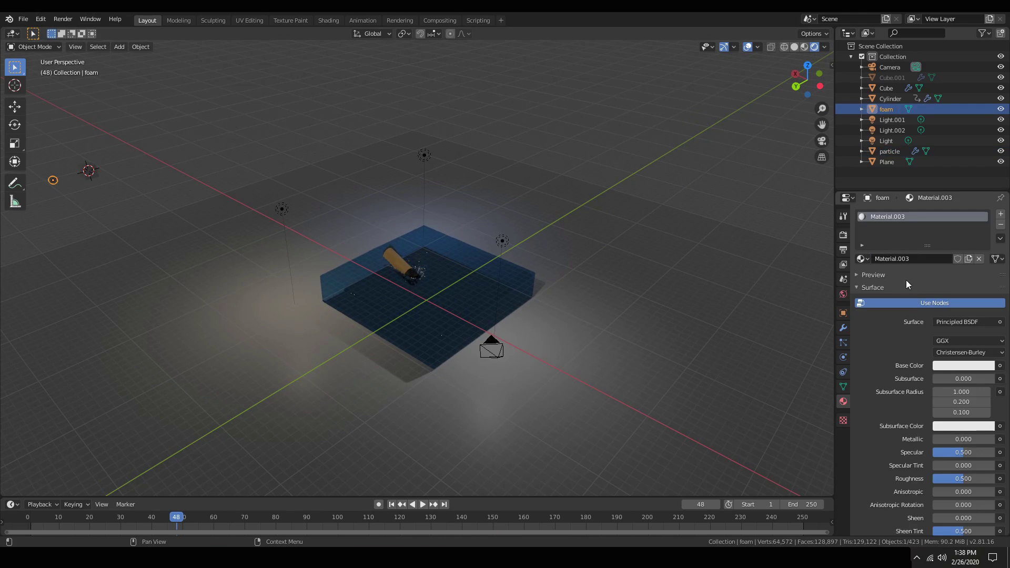
pyautogui.scroll(-3, 914, 361)
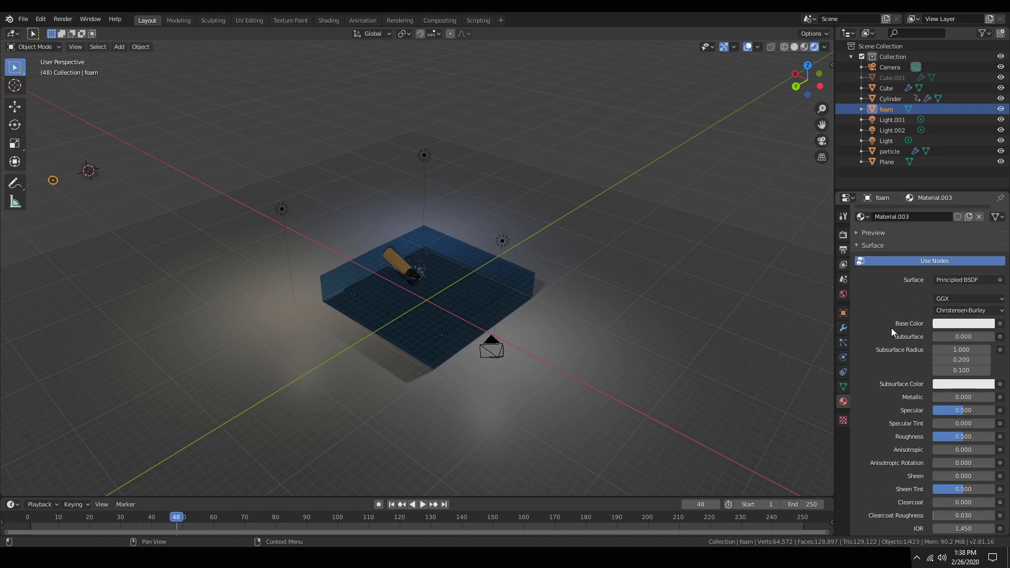
pyautogui.scroll(3, 931, 312)
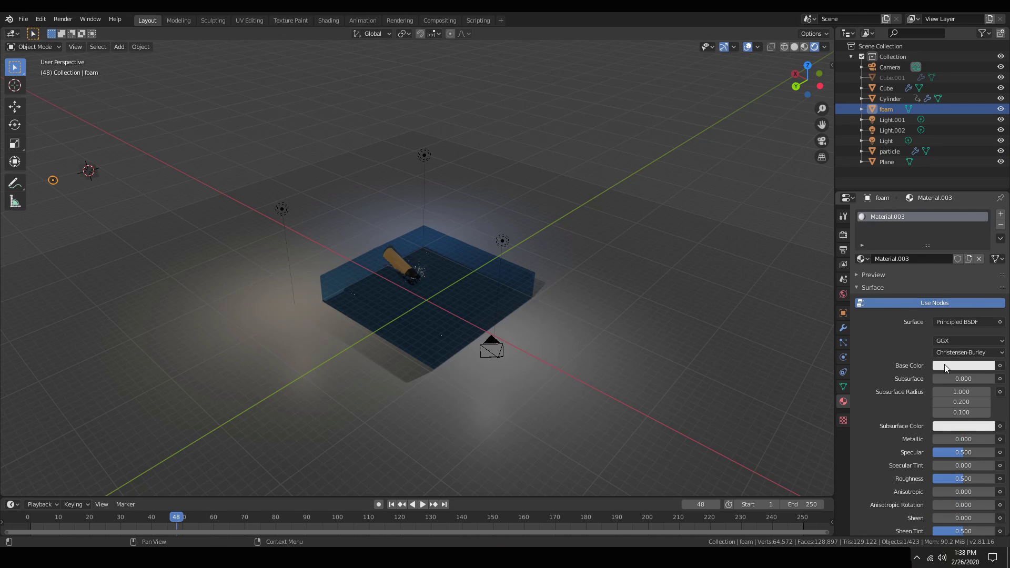
pyautogui.scroll(8, 515, 301)
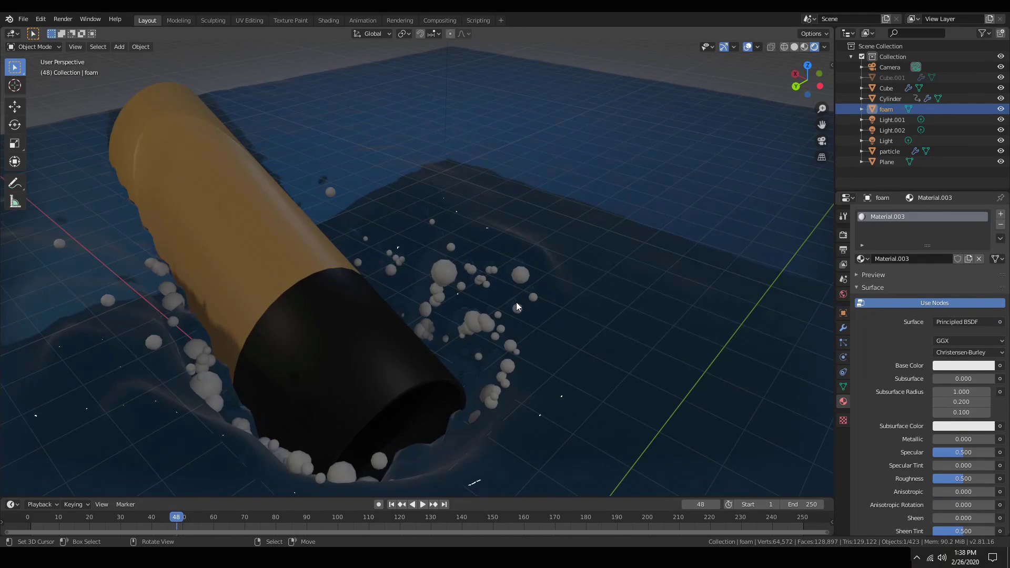
pyautogui.scroll(-3, 516, 302)
pyautogui.scroll(-6, 516, 302)
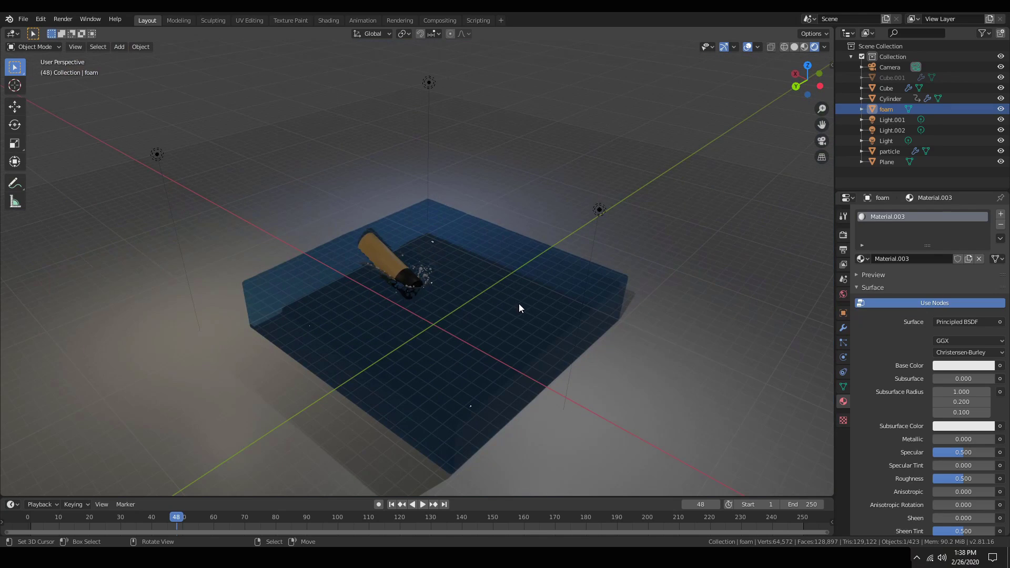
pyautogui.press('KP_0')
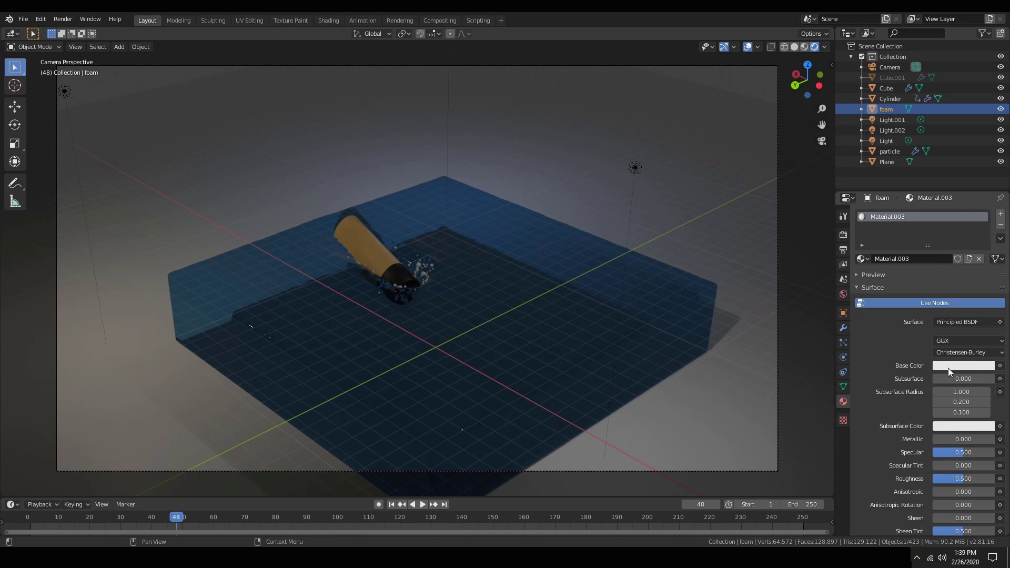
# Select the water box, play to frame 117, and render a test still
pyautogui.click(576, 307)
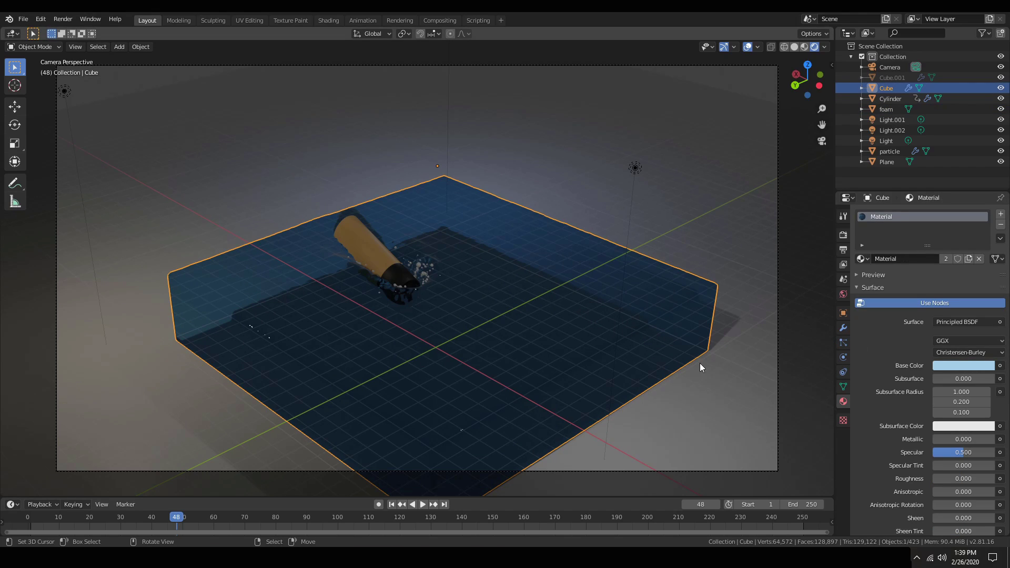
pyautogui.press('space')
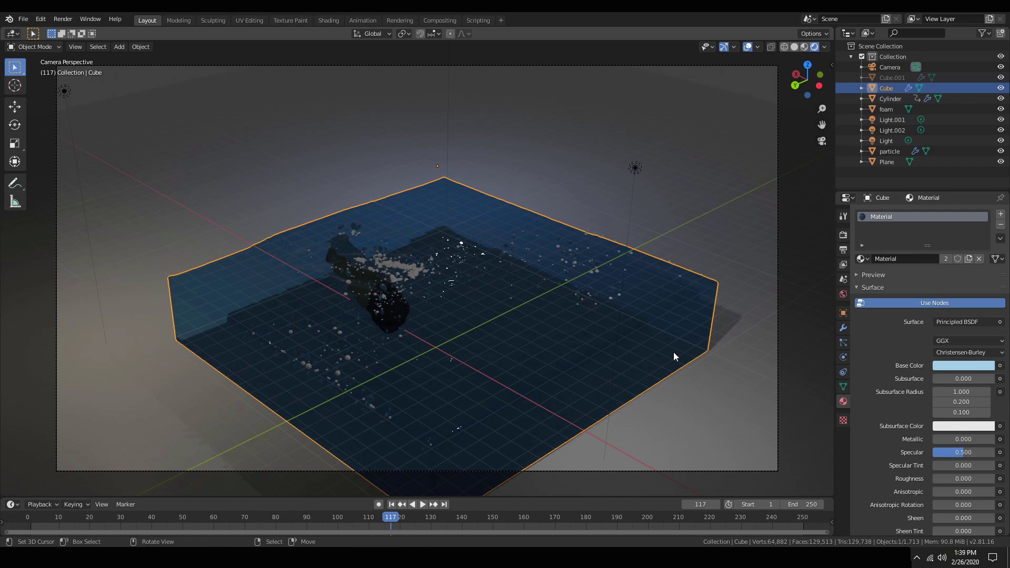
pyautogui.press('F12')
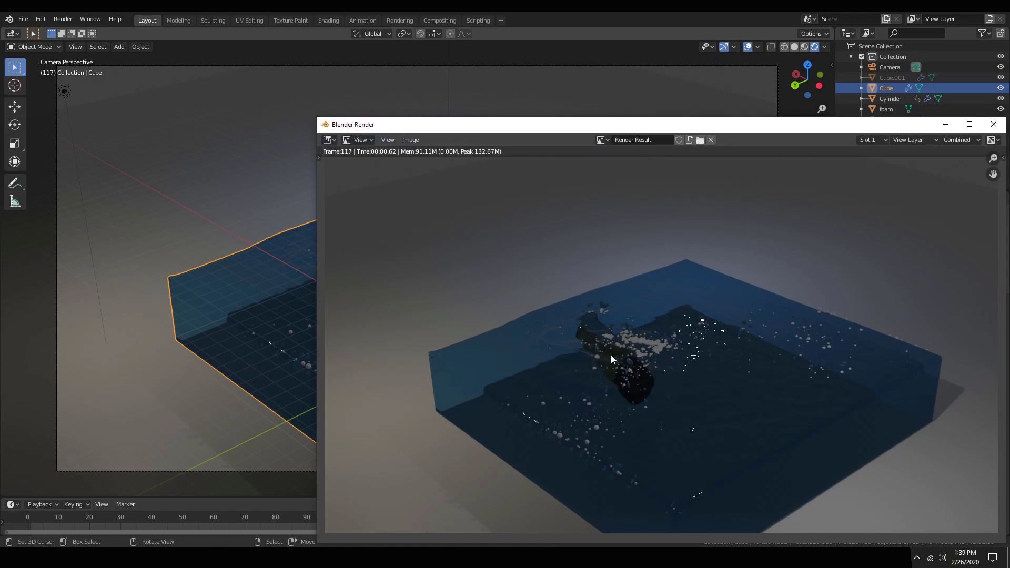
pyautogui.click(994, 125)
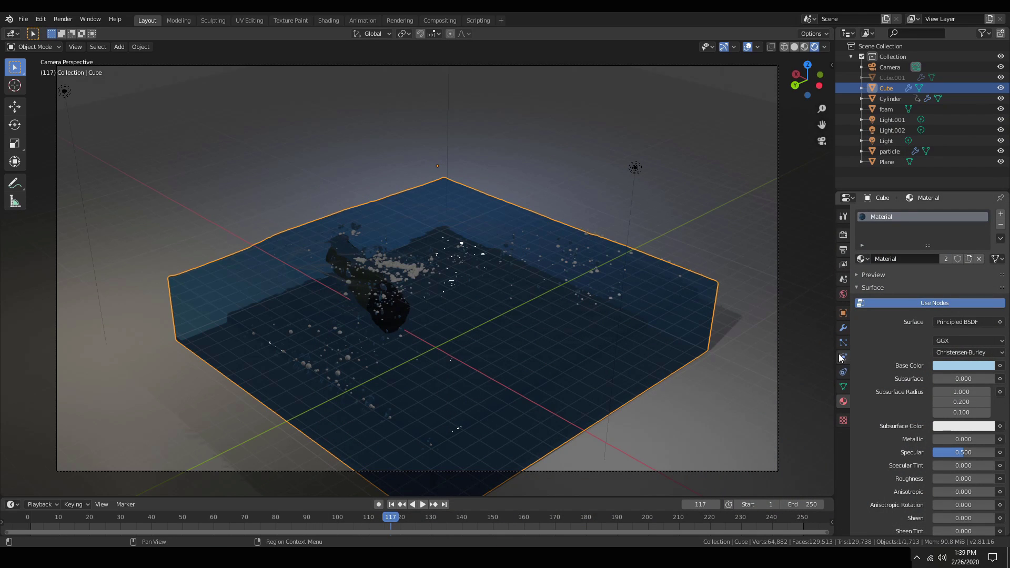
# Review the Eevee render settings and the output settings
pyautogui.click(843, 236)
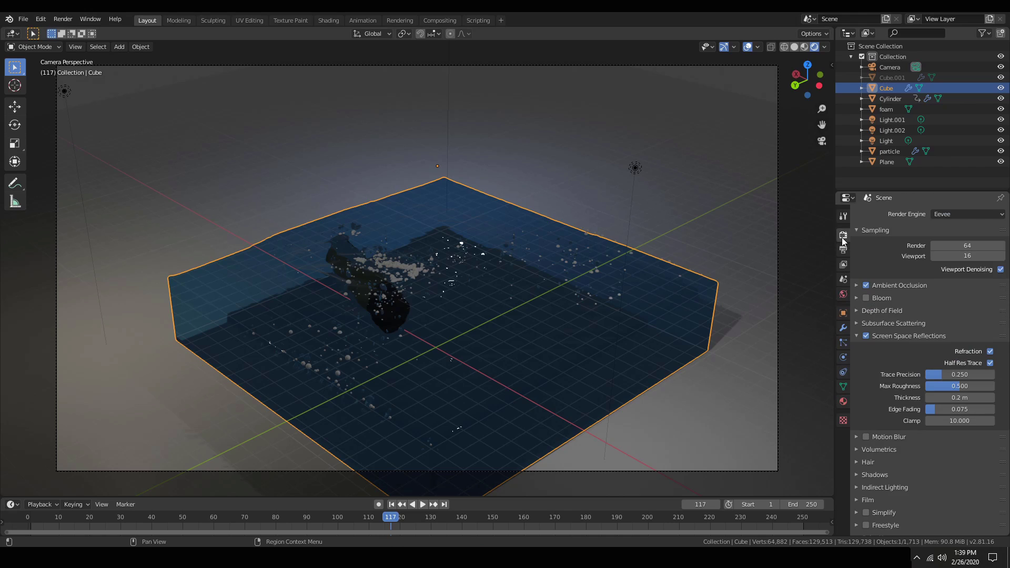
pyautogui.scroll(-1, 896, 389)
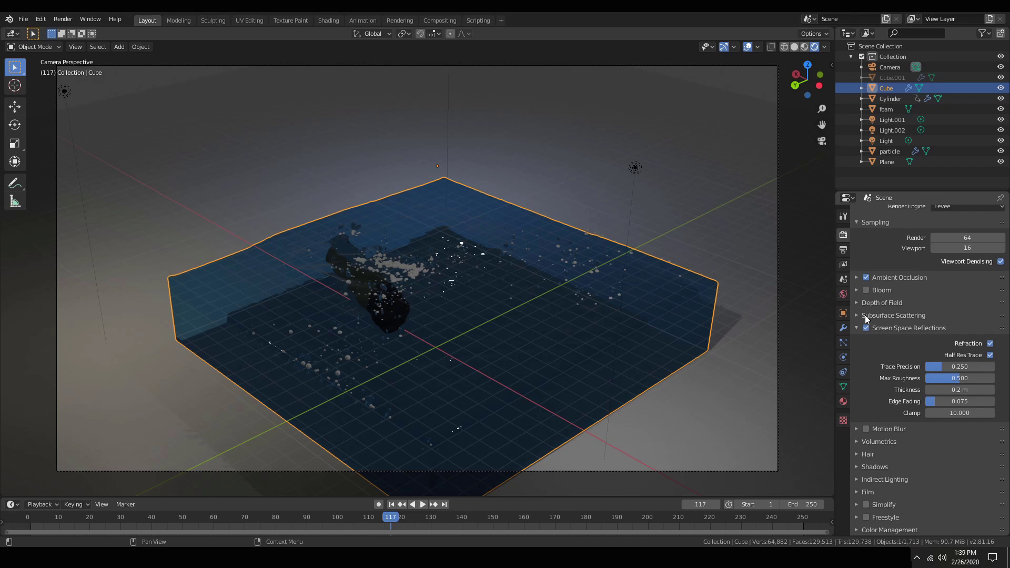
pyautogui.click(844, 249)
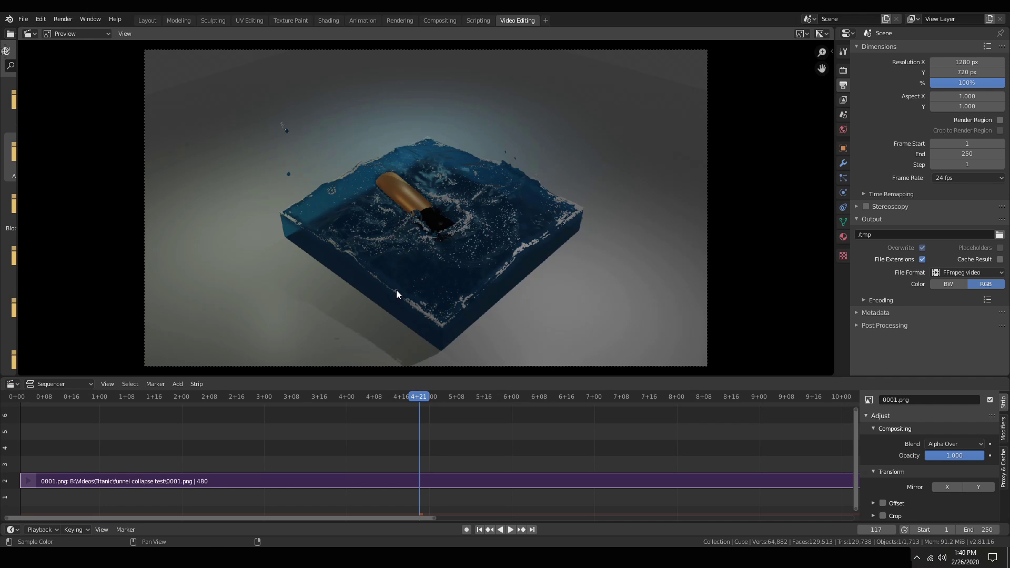
pyautogui.scroll(2, 461, 244)
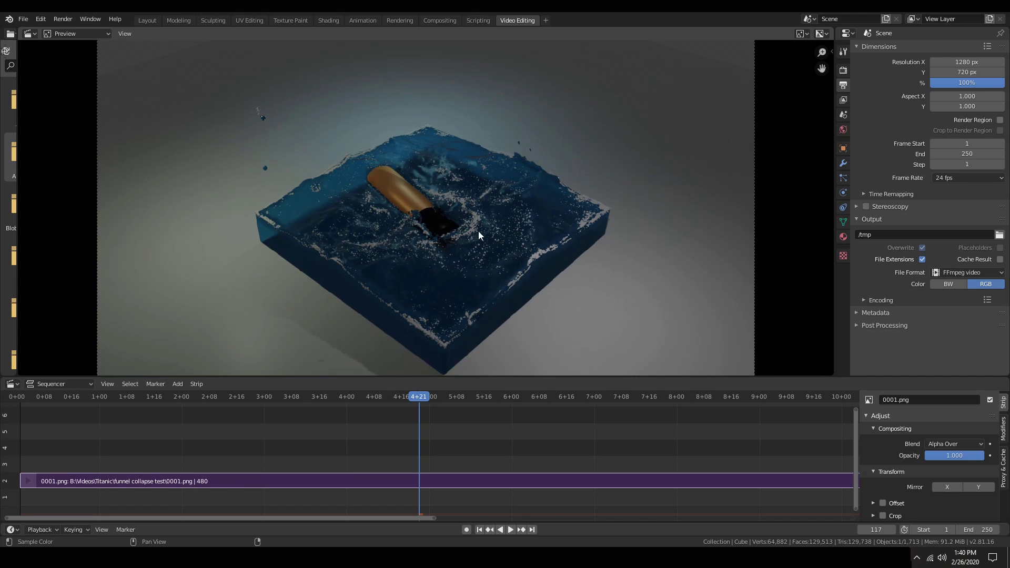
pyautogui.scroll(-2, 480, 215)
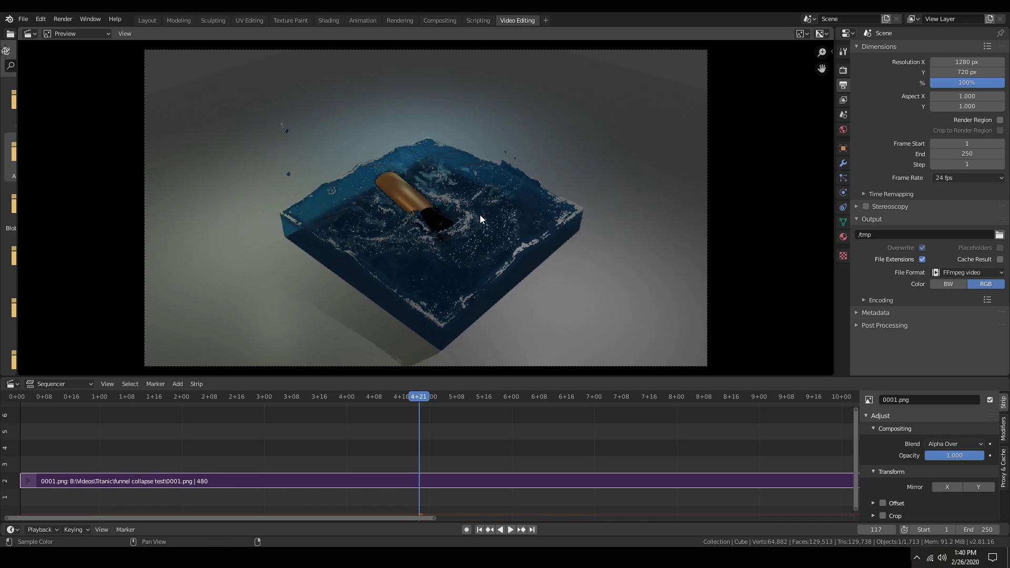
# Play the rendered PNG sequence in the sequencer preview, scrubbing the timeline back and forth
pyautogui.click(510, 530)
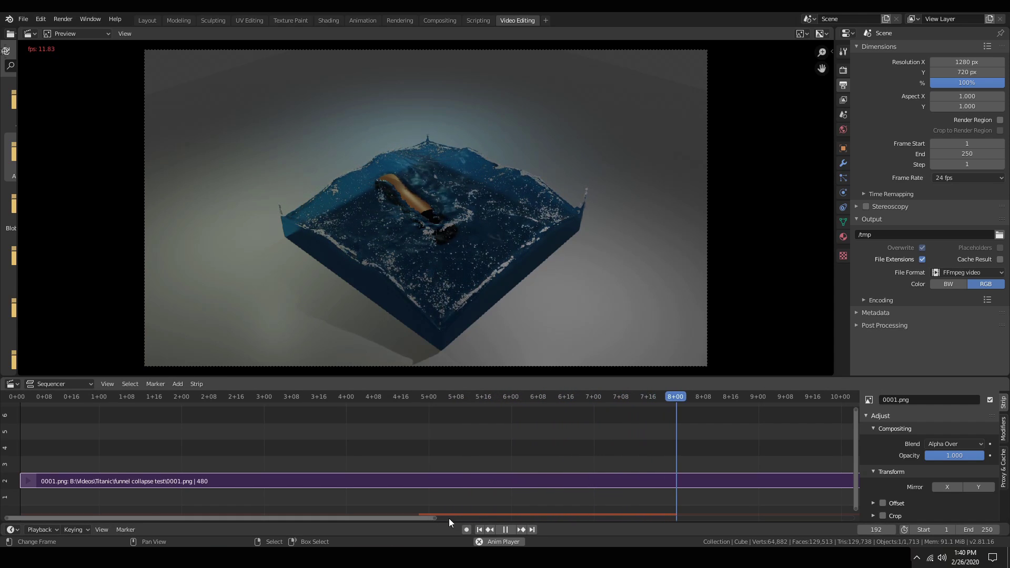
pyautogui.moveTo(449, 519); pyautogui.dragTo(697, 520)
pyautogui.moveTo(625, 518); pyautogui.dragTo(454, 519)
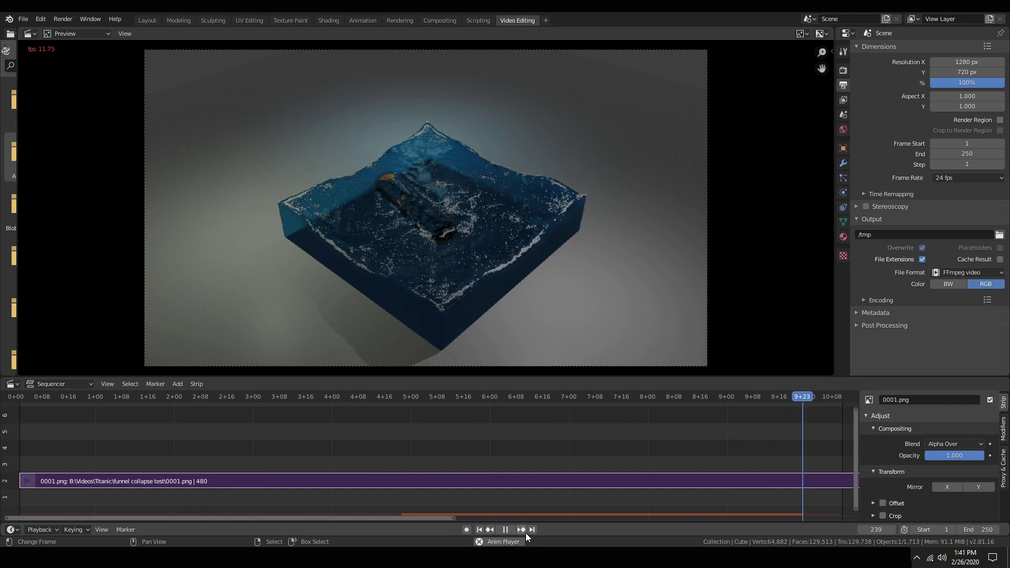